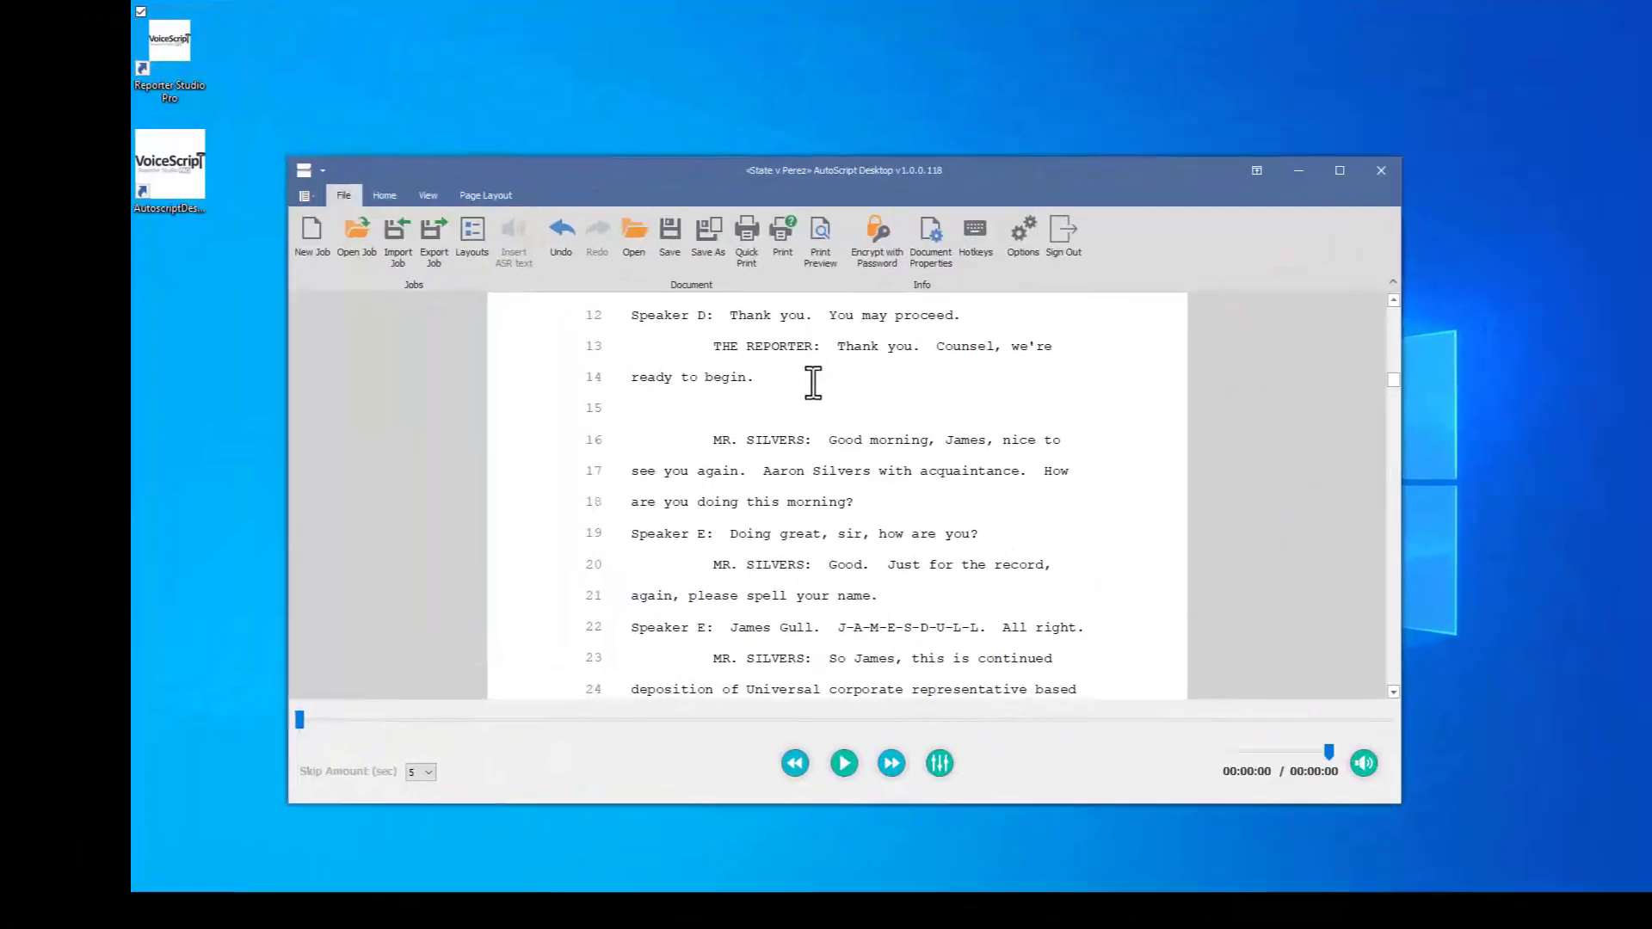
Insert the DIRECT EXAMINATION quick heading on line 15, followed by a blank line
key("ctrl+h")
key("Down")
key("Return")
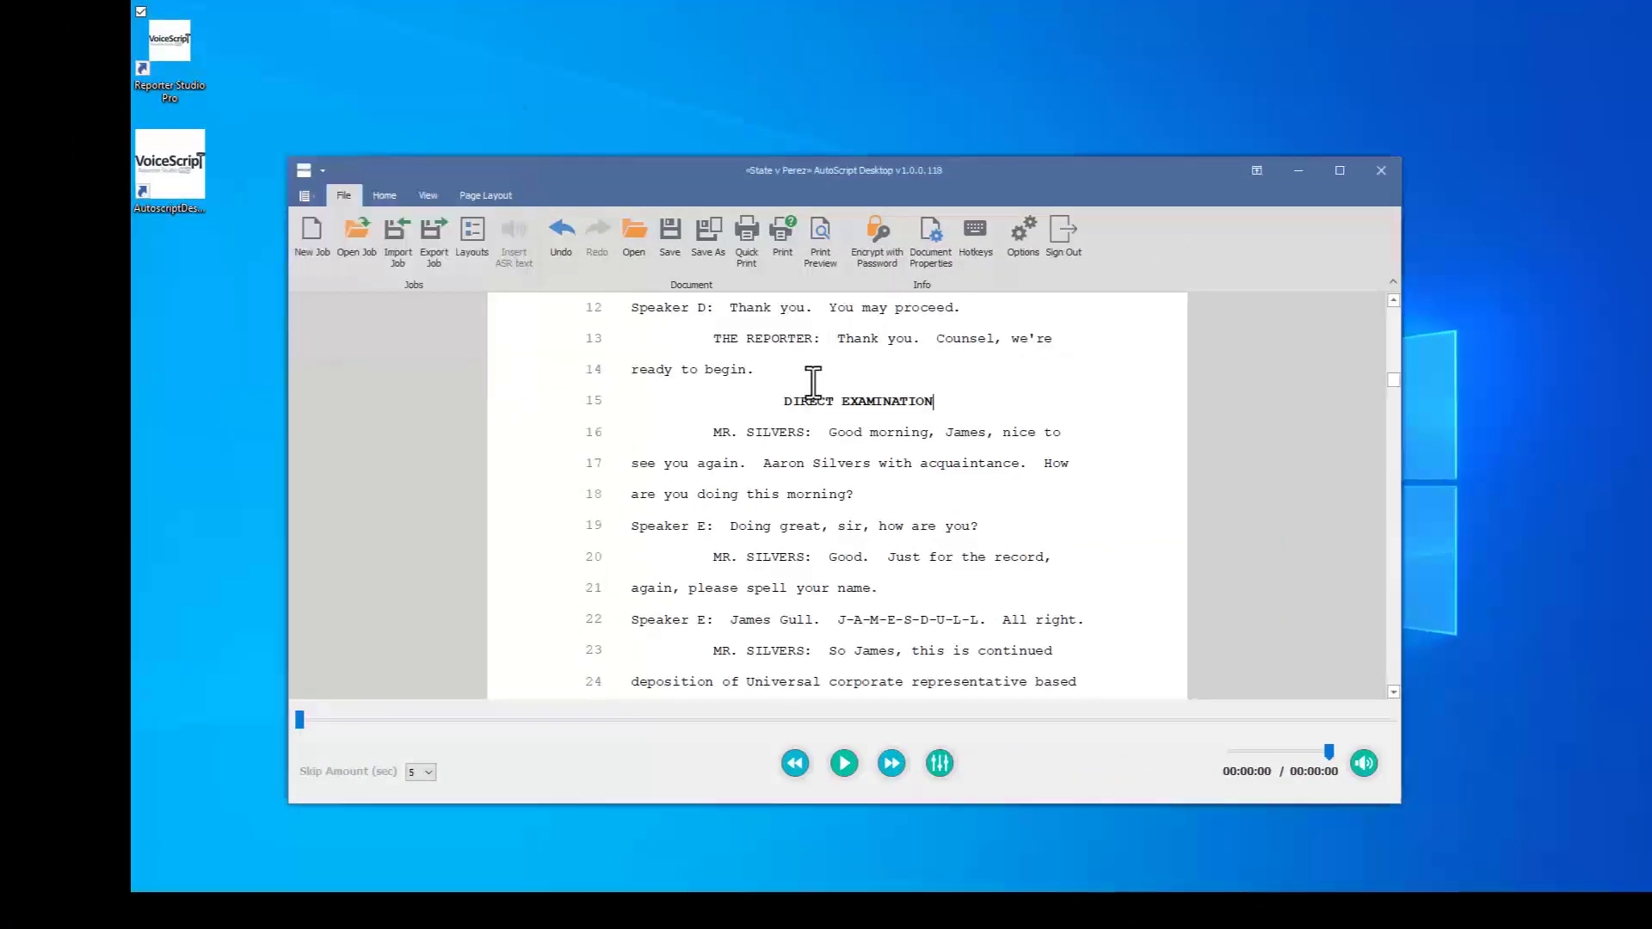
key("Return")
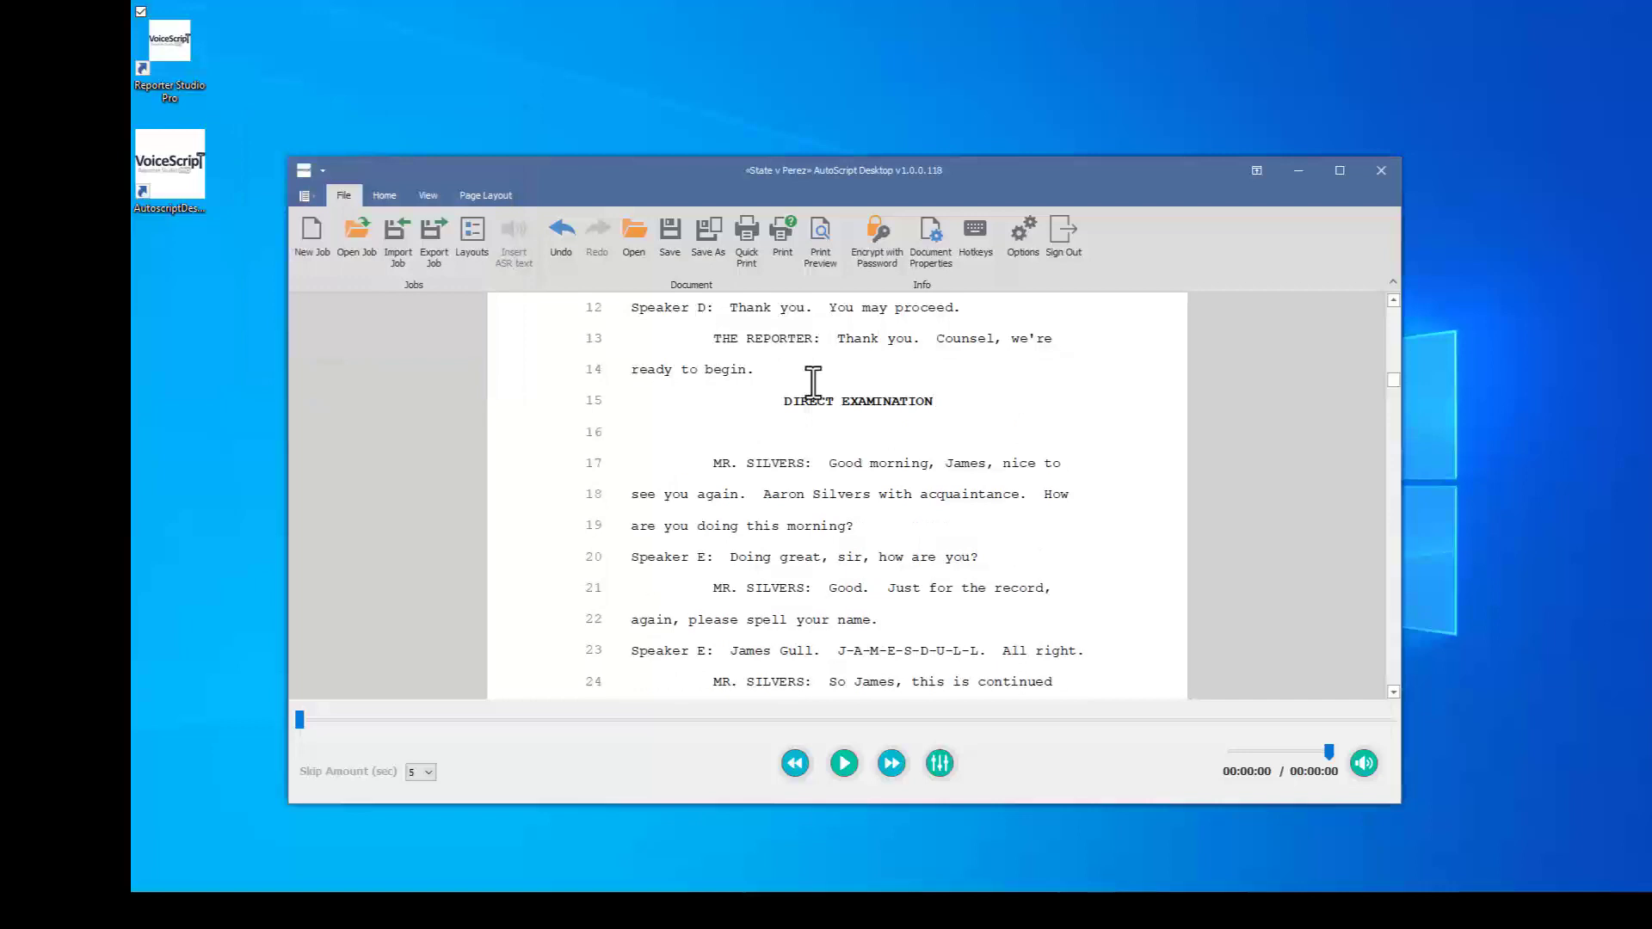
Insert the attorney's BY line from the Speakers List on line 16
key("ctrl+l")
key("Down")
key("Down")
key("Down")
key("Down")
key("Return")
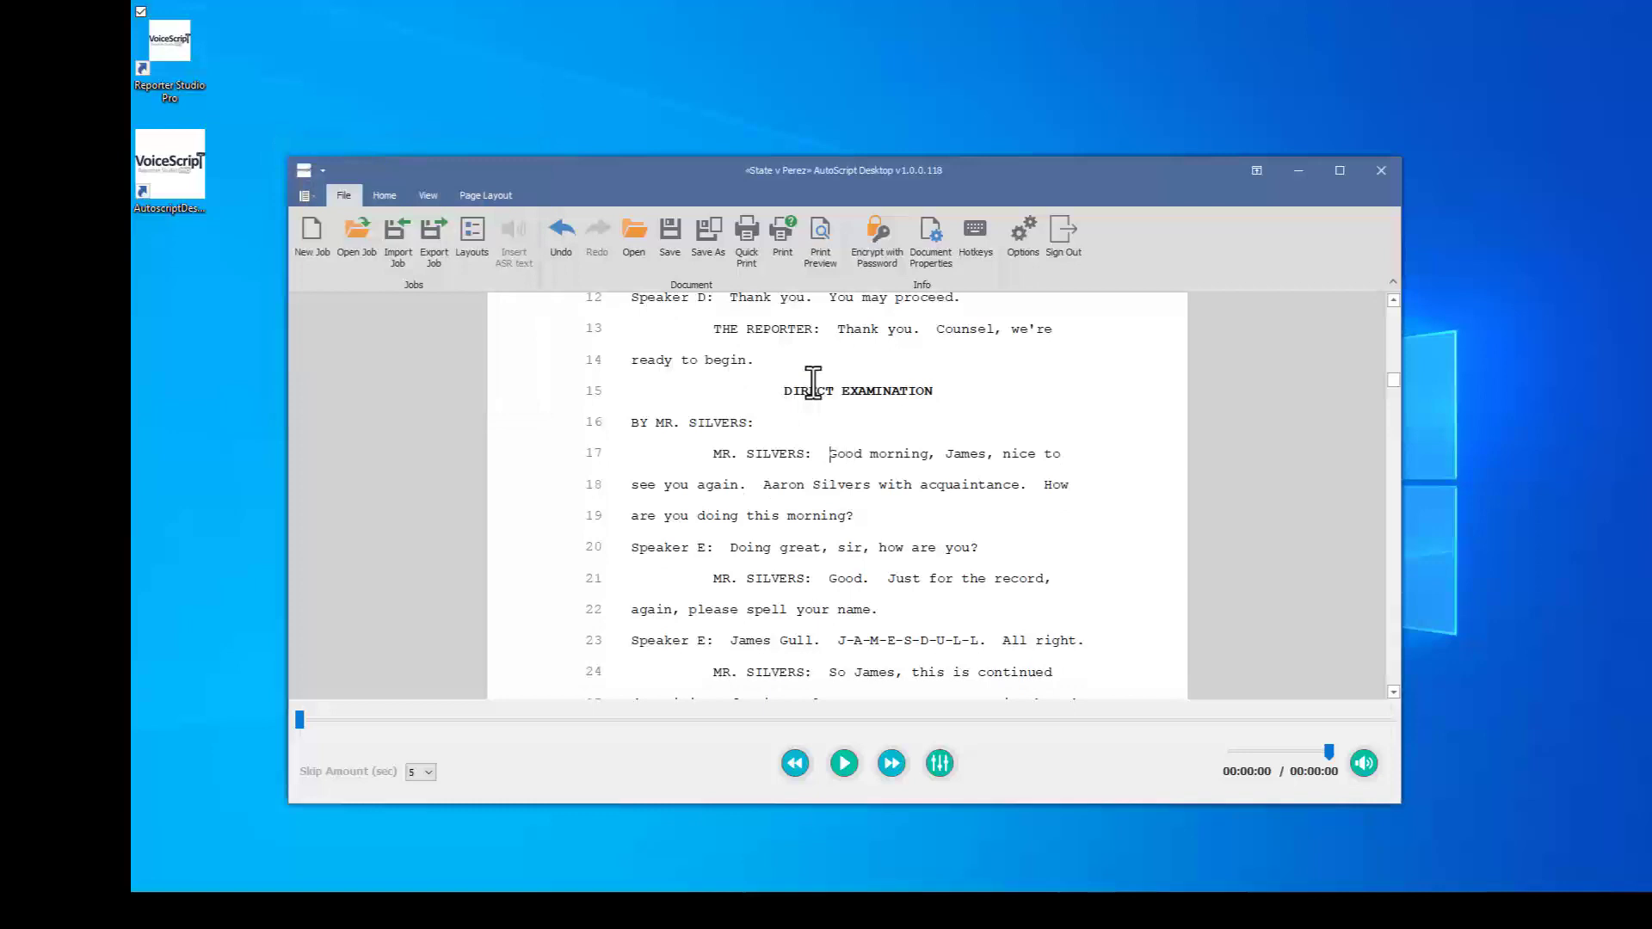
Replace the speaker label at the start of line 17 with Q
key("shift+ctrl+Right")
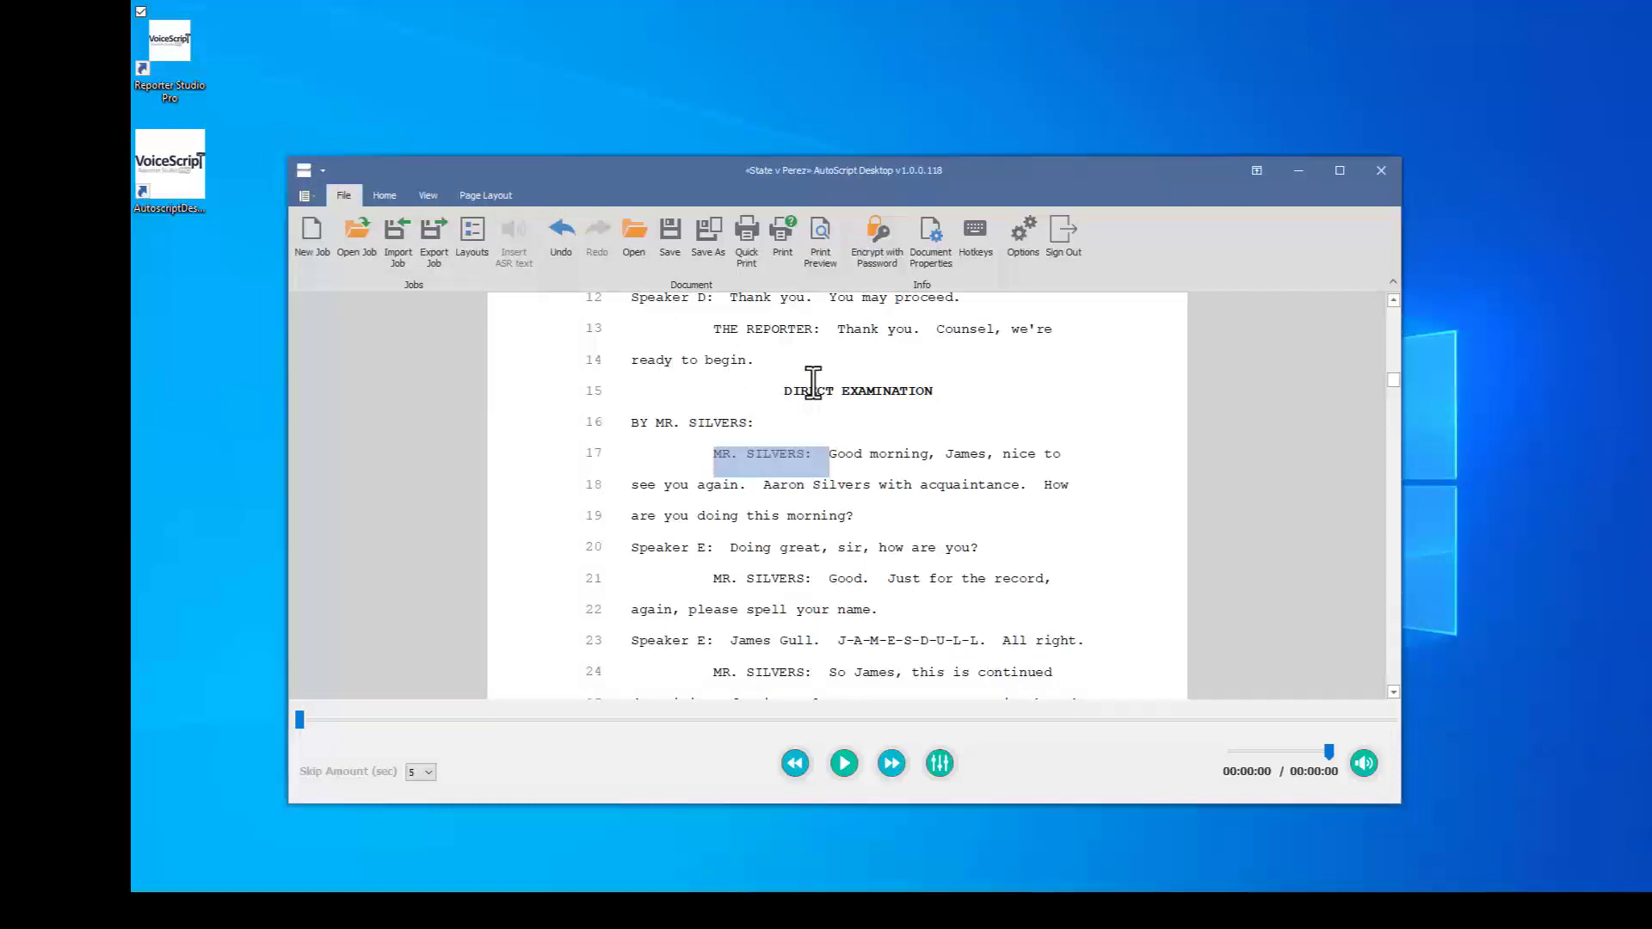
key("ctrl+q")
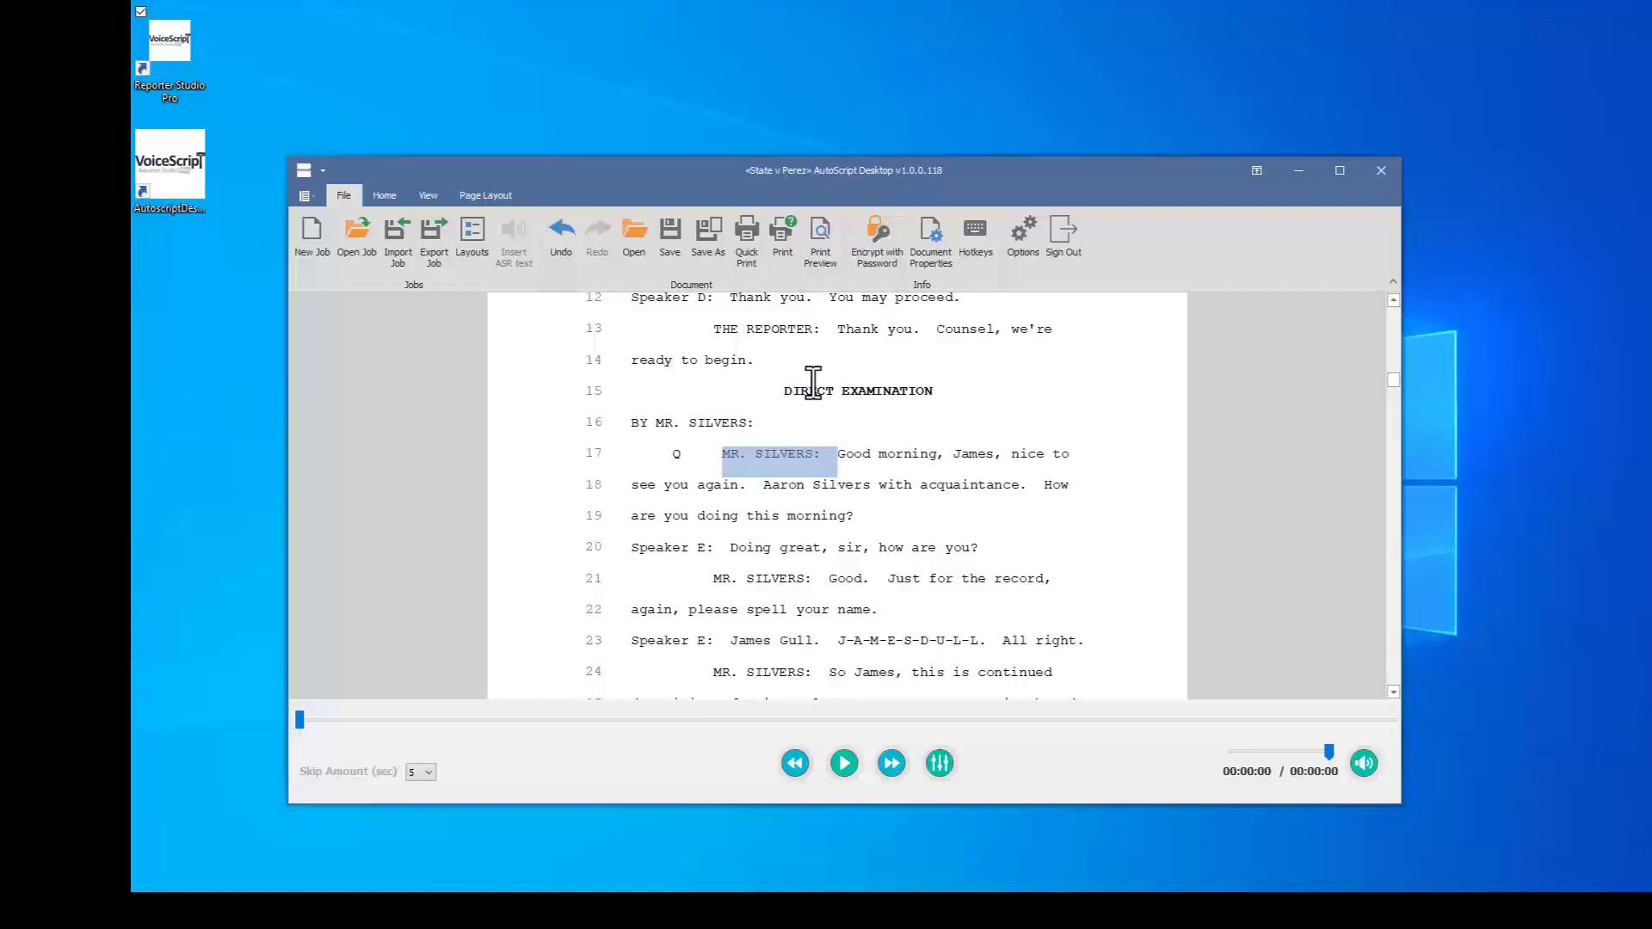
key("Delete")
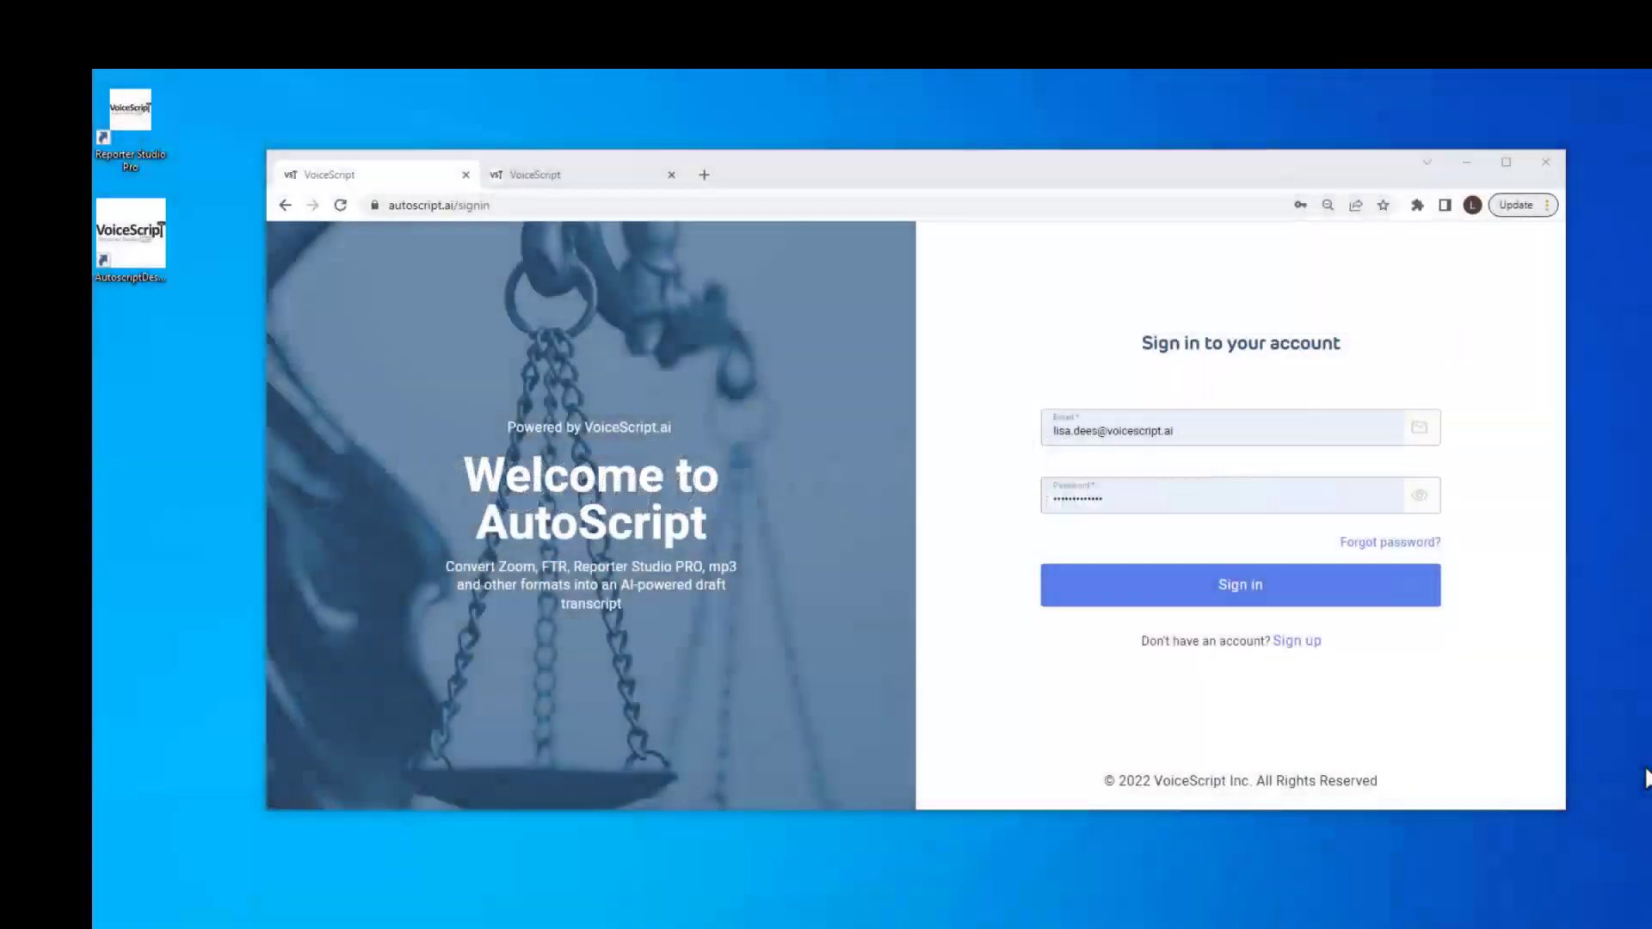
Sign in to the AutoScript account from the autoscript.ai sign-in page
left_click(1218, 592)
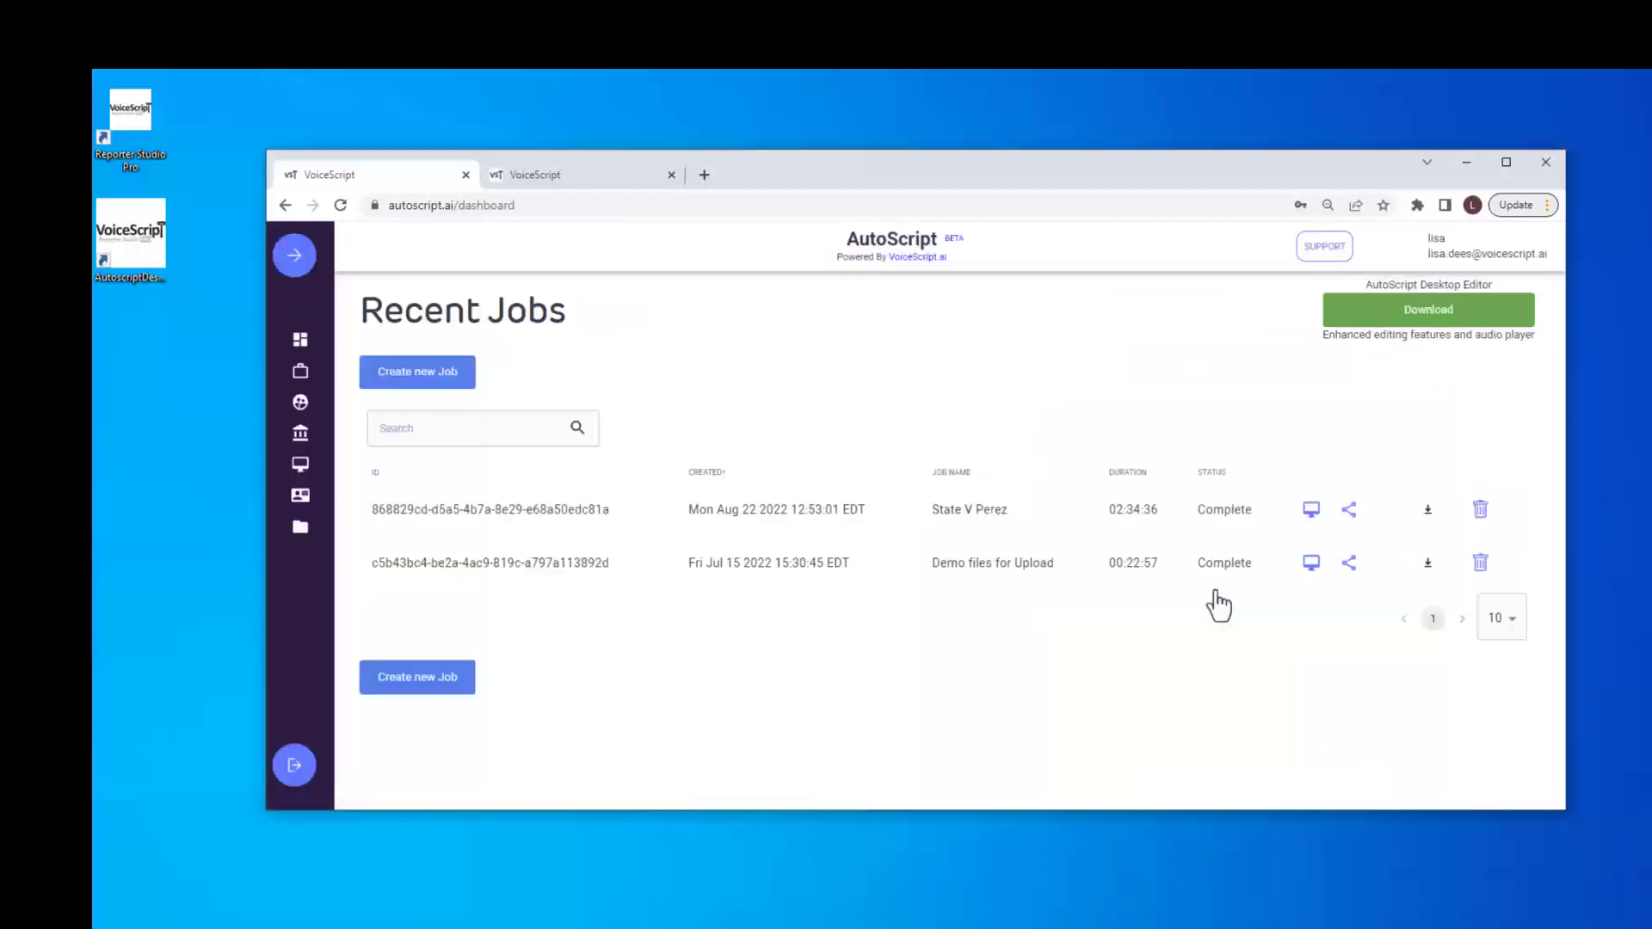
Start a new job and name it 'Job Name'
left_click(445, 380)
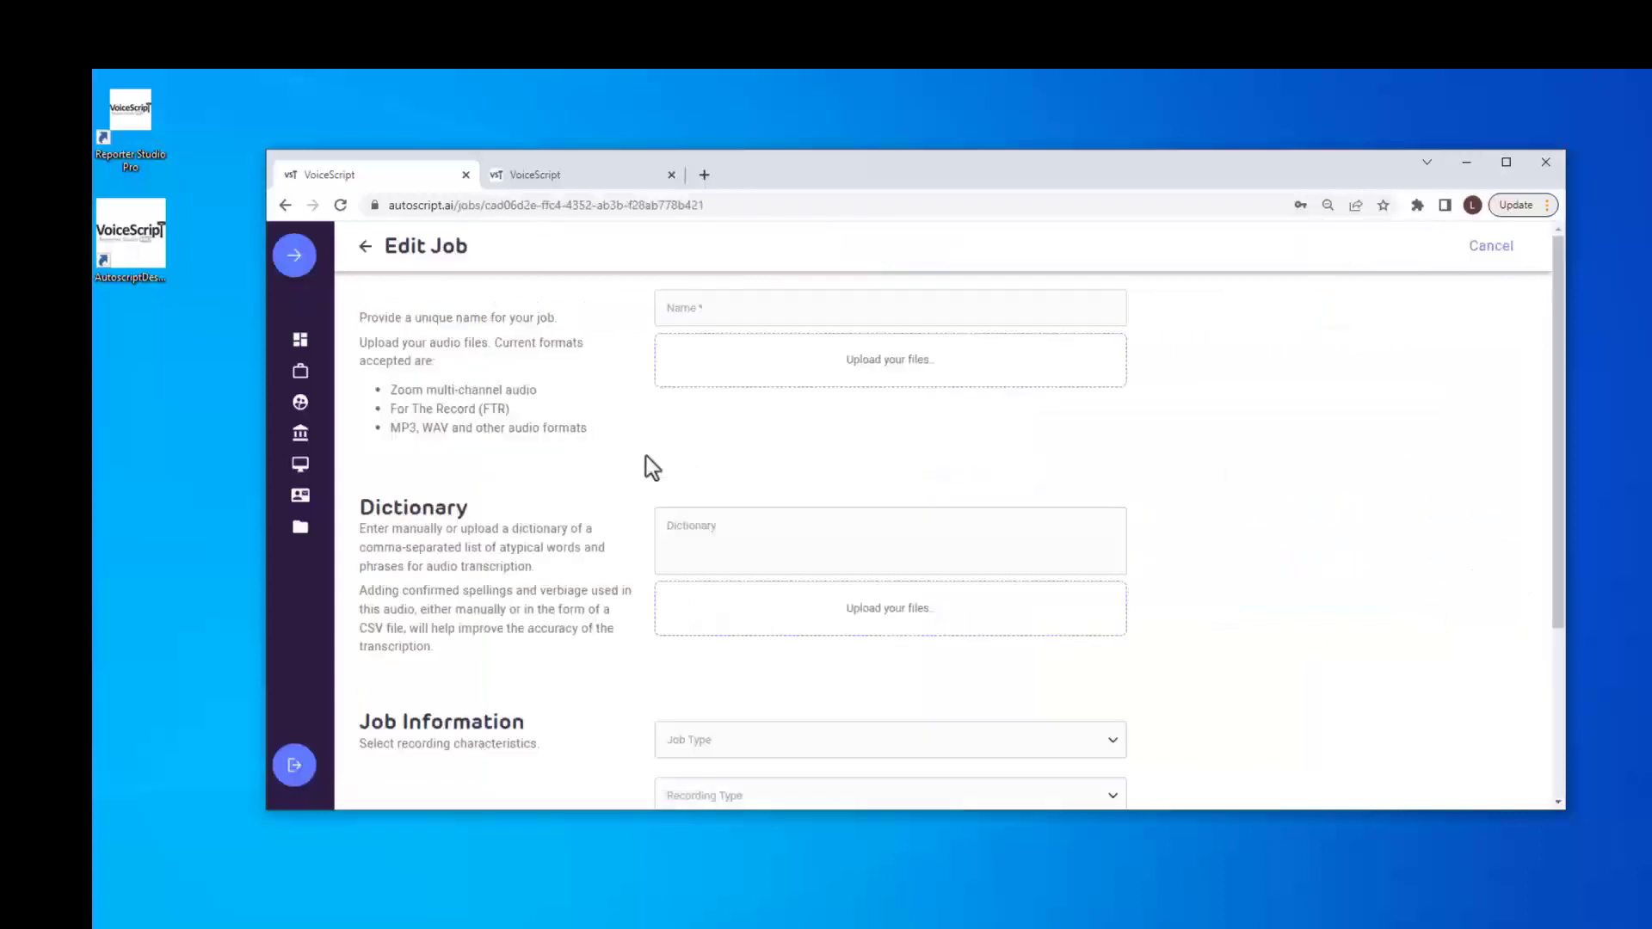
left_click(698, 305)
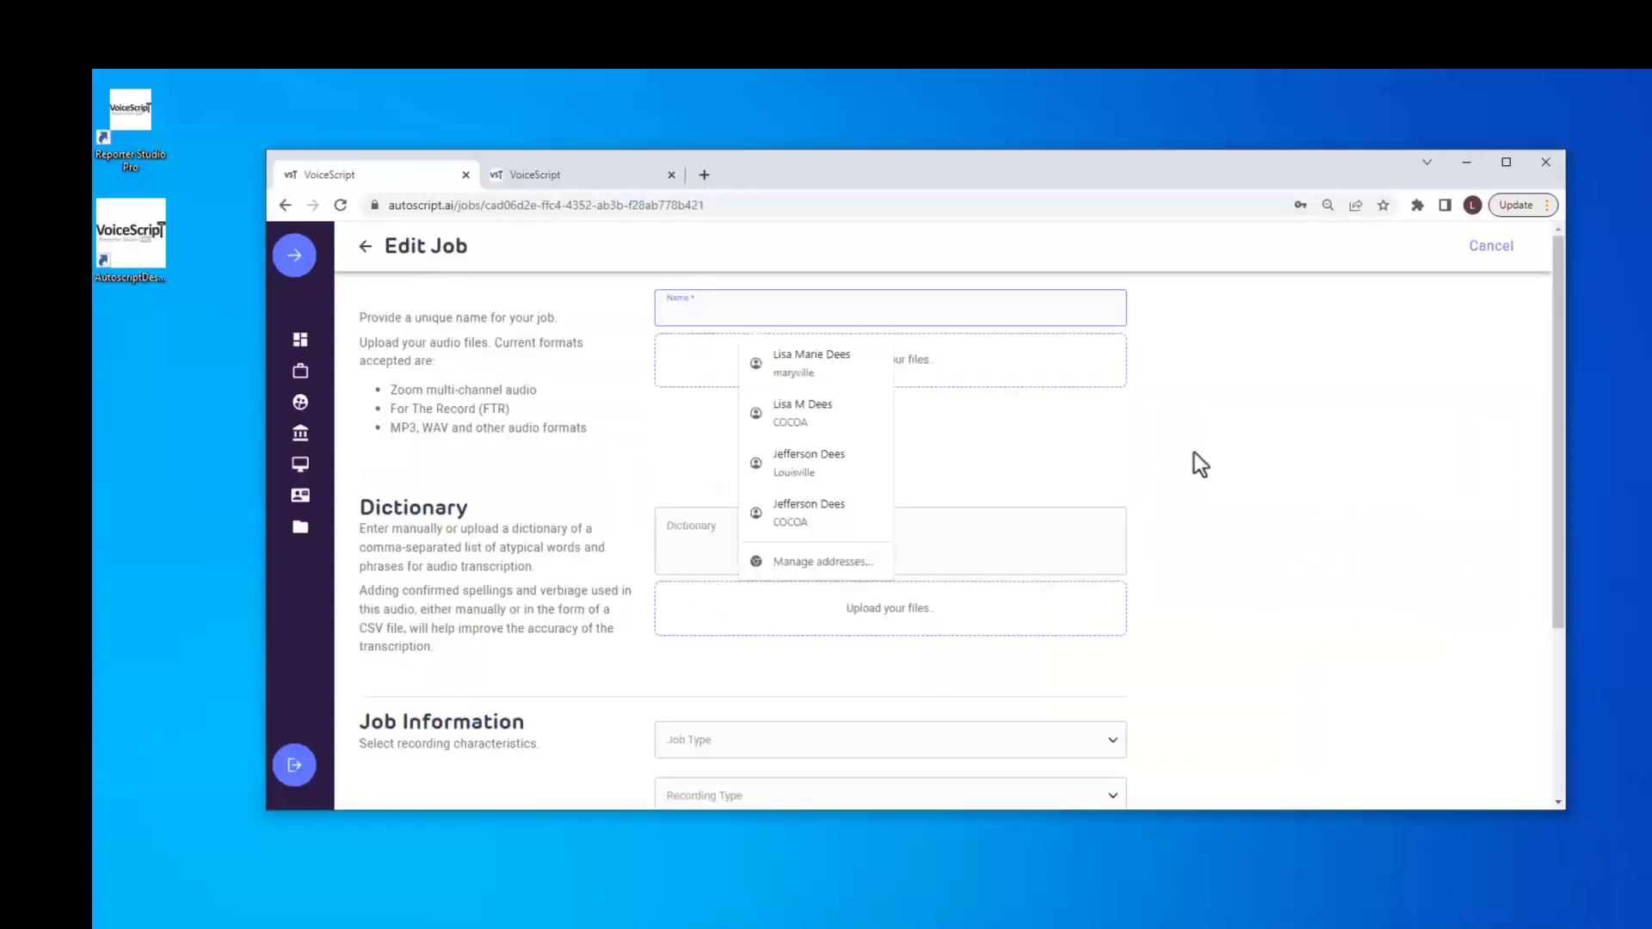
type("Job Name")
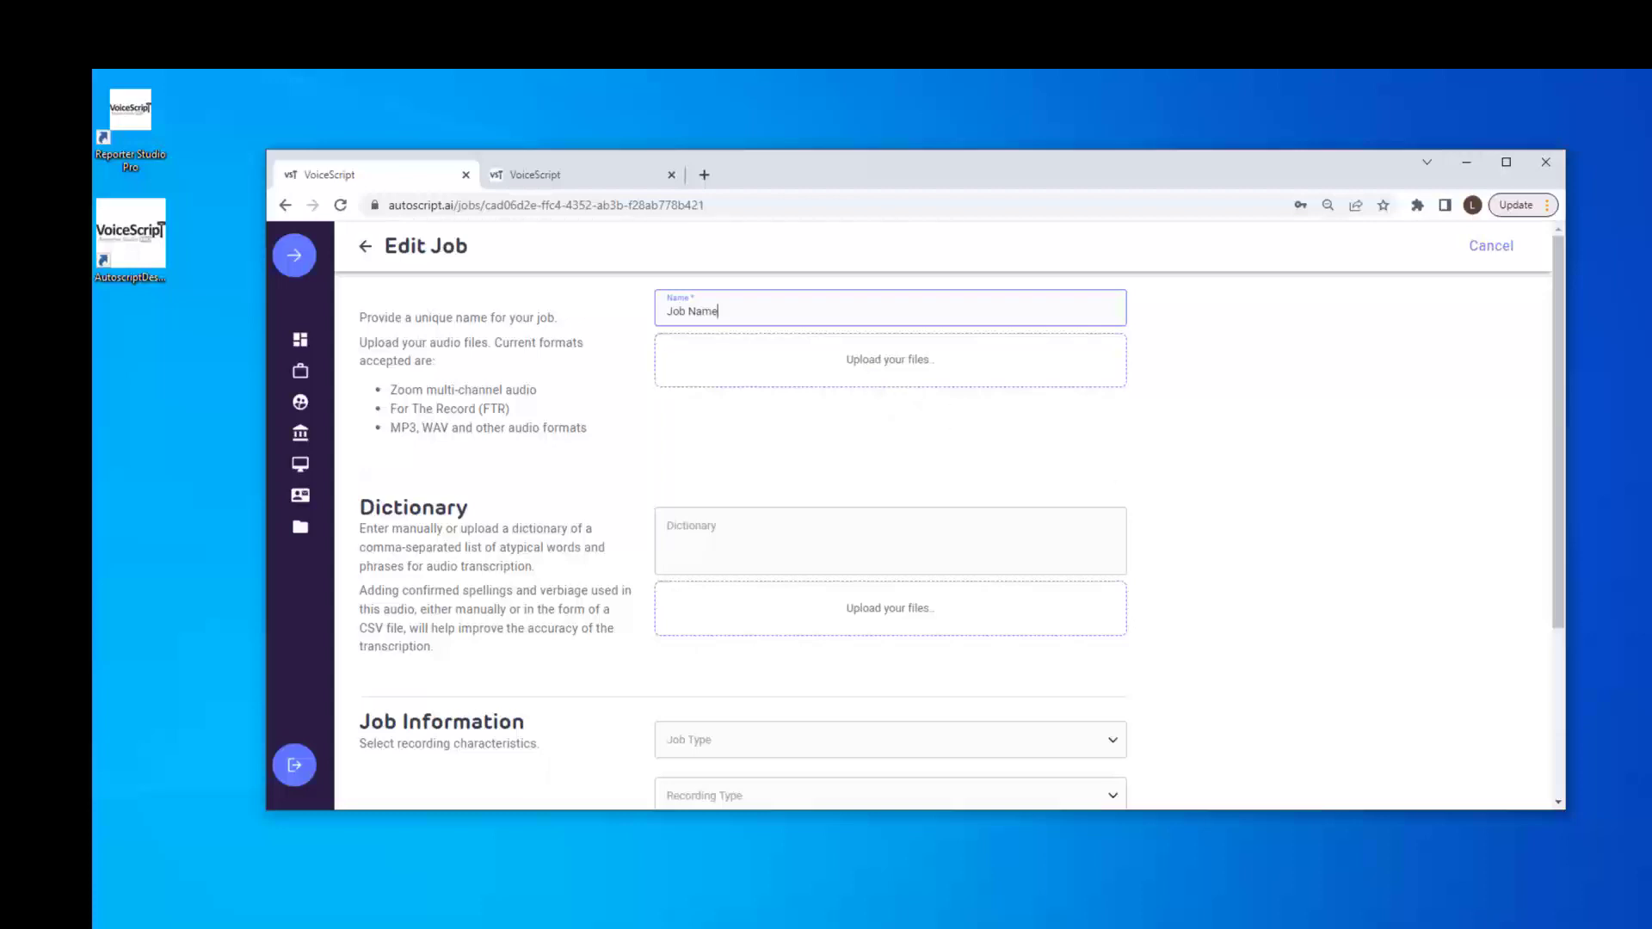
Upload the 5.25MB MP3 recording and add two surname spellings to the dictionary
left_click_drag(1651, 482, 761, 363)
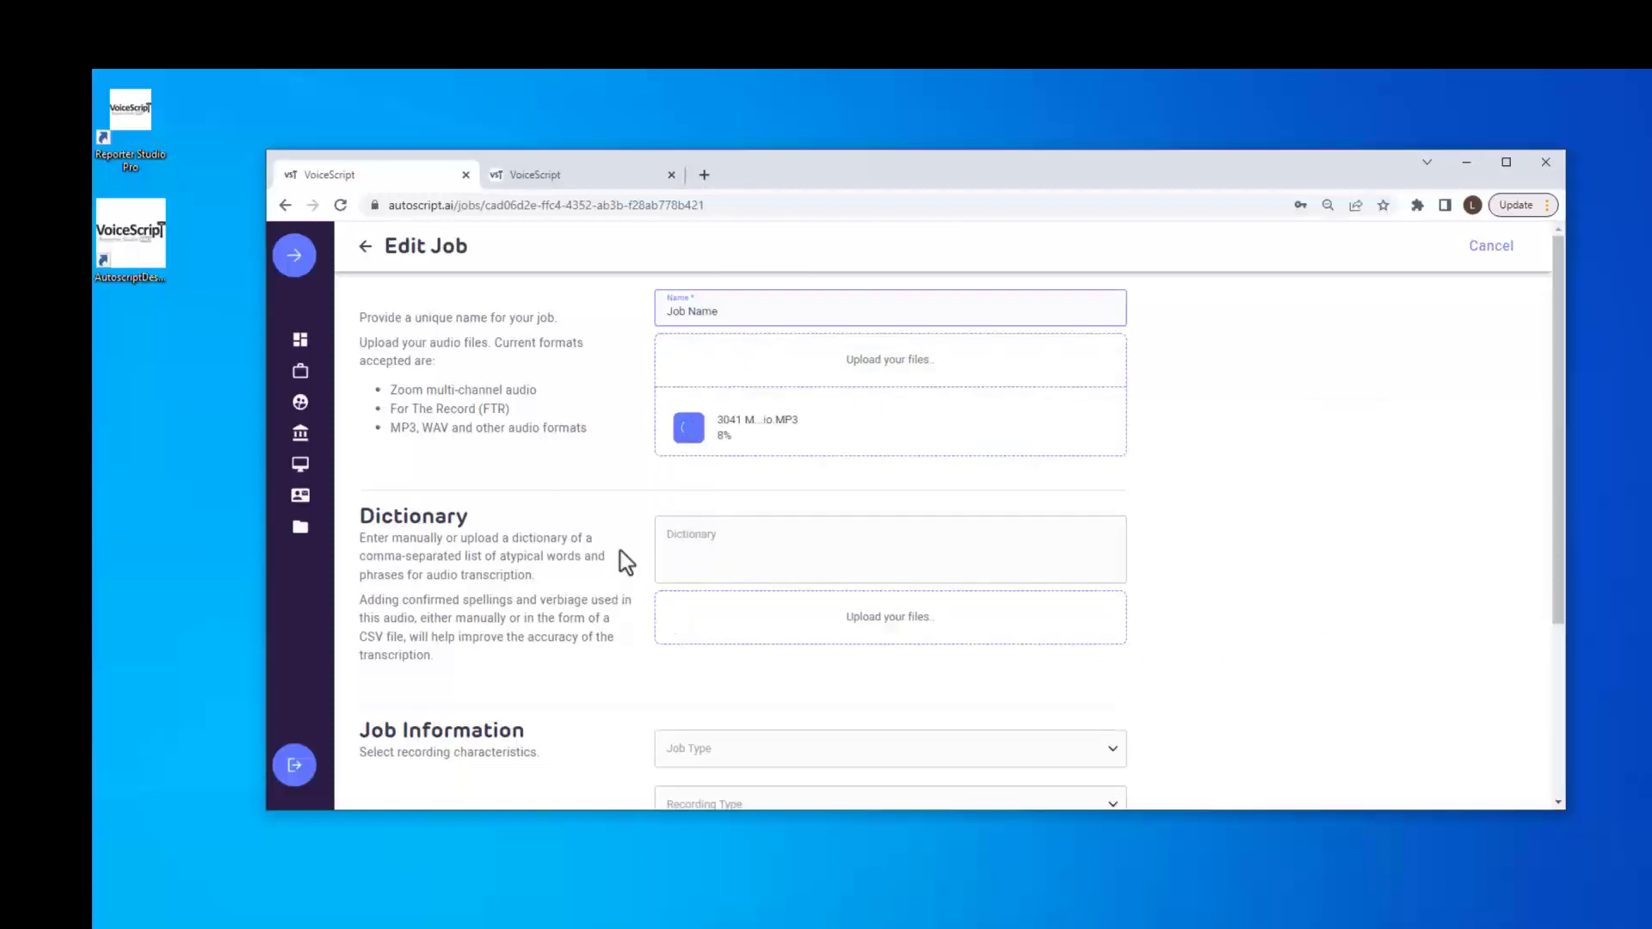
left_click(674, 533)
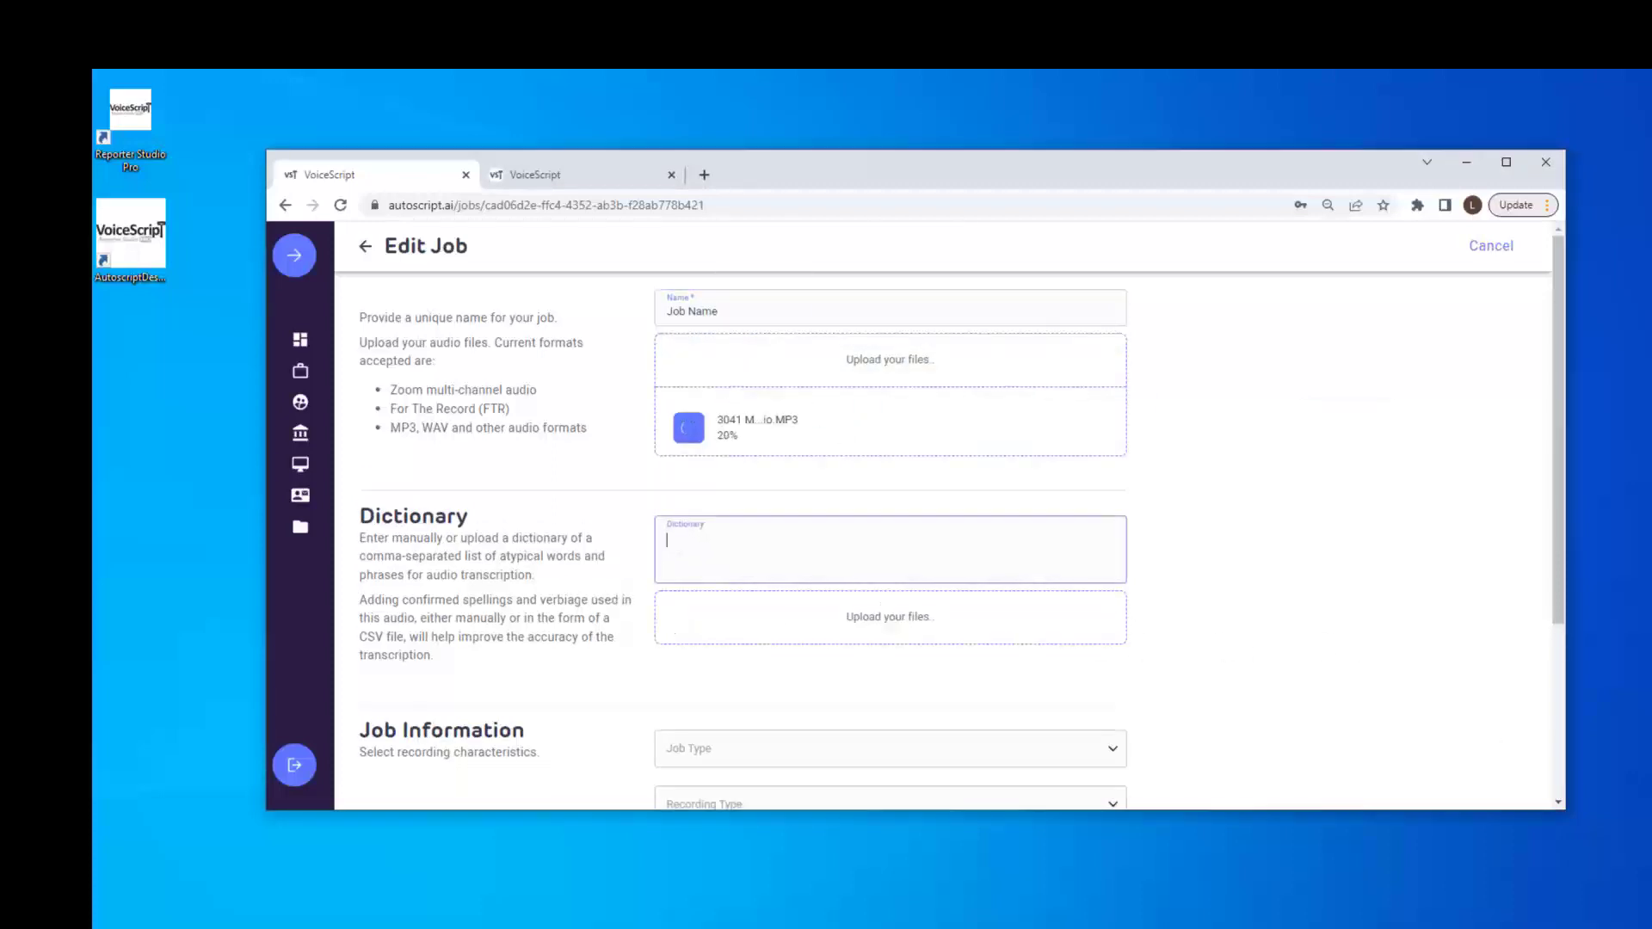
type("Silvers, Buchanan")
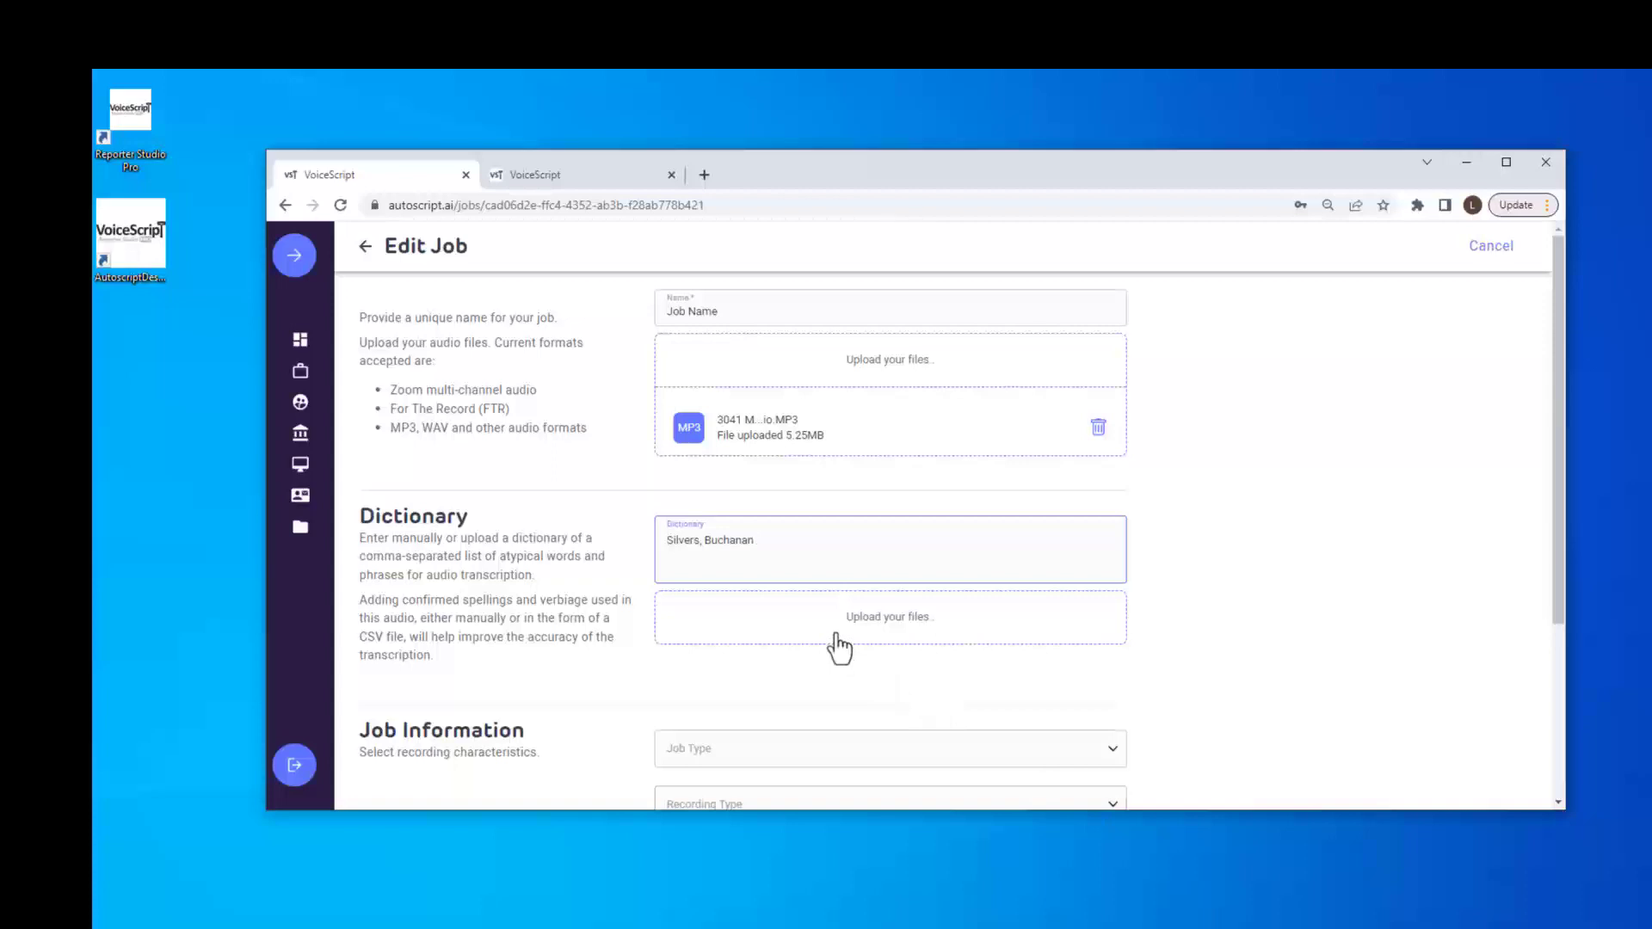
Set the job type to Deposition and the recording type to Remote
scroll(839, 650, "down", 3)
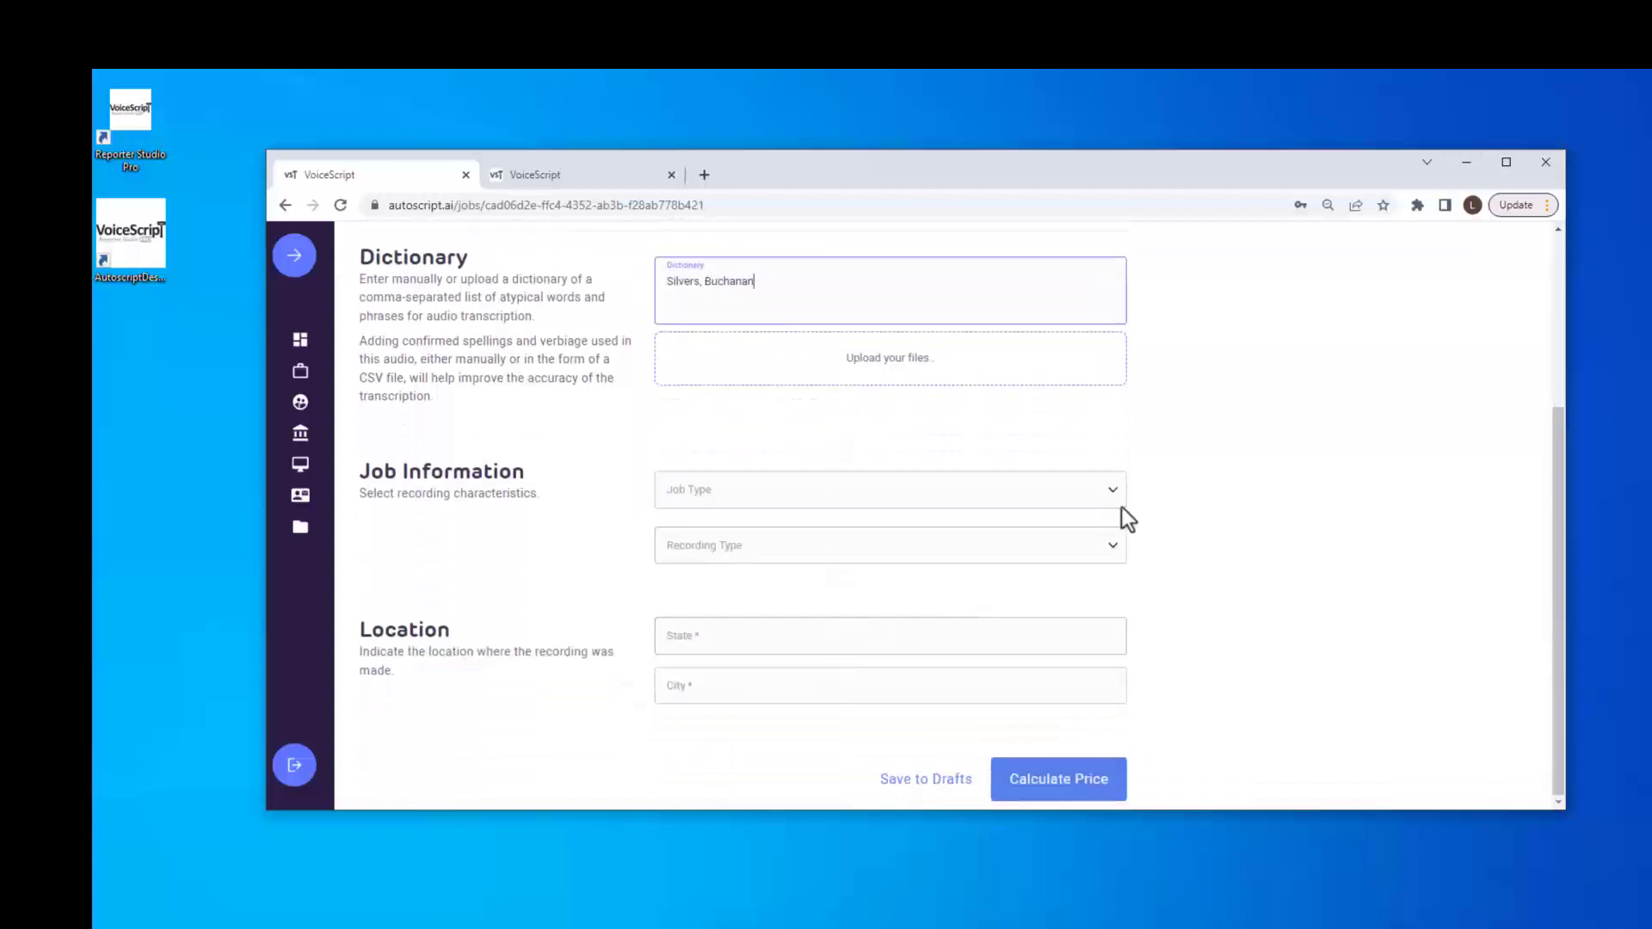
left_click(1114, 495)
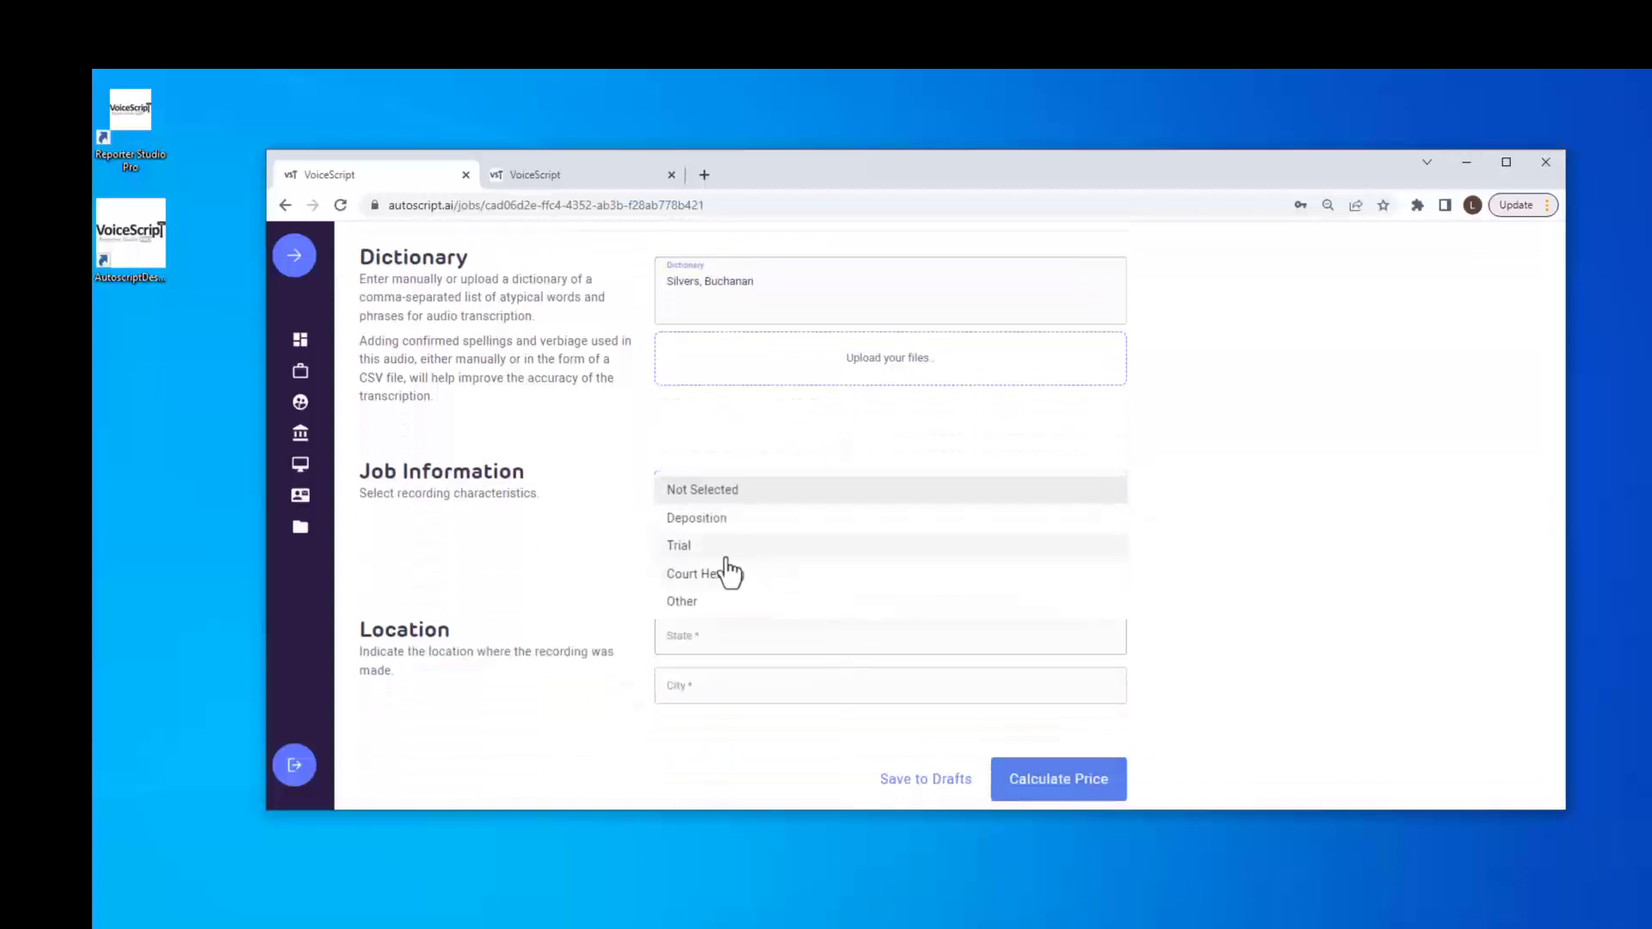
left_click(735, 521)
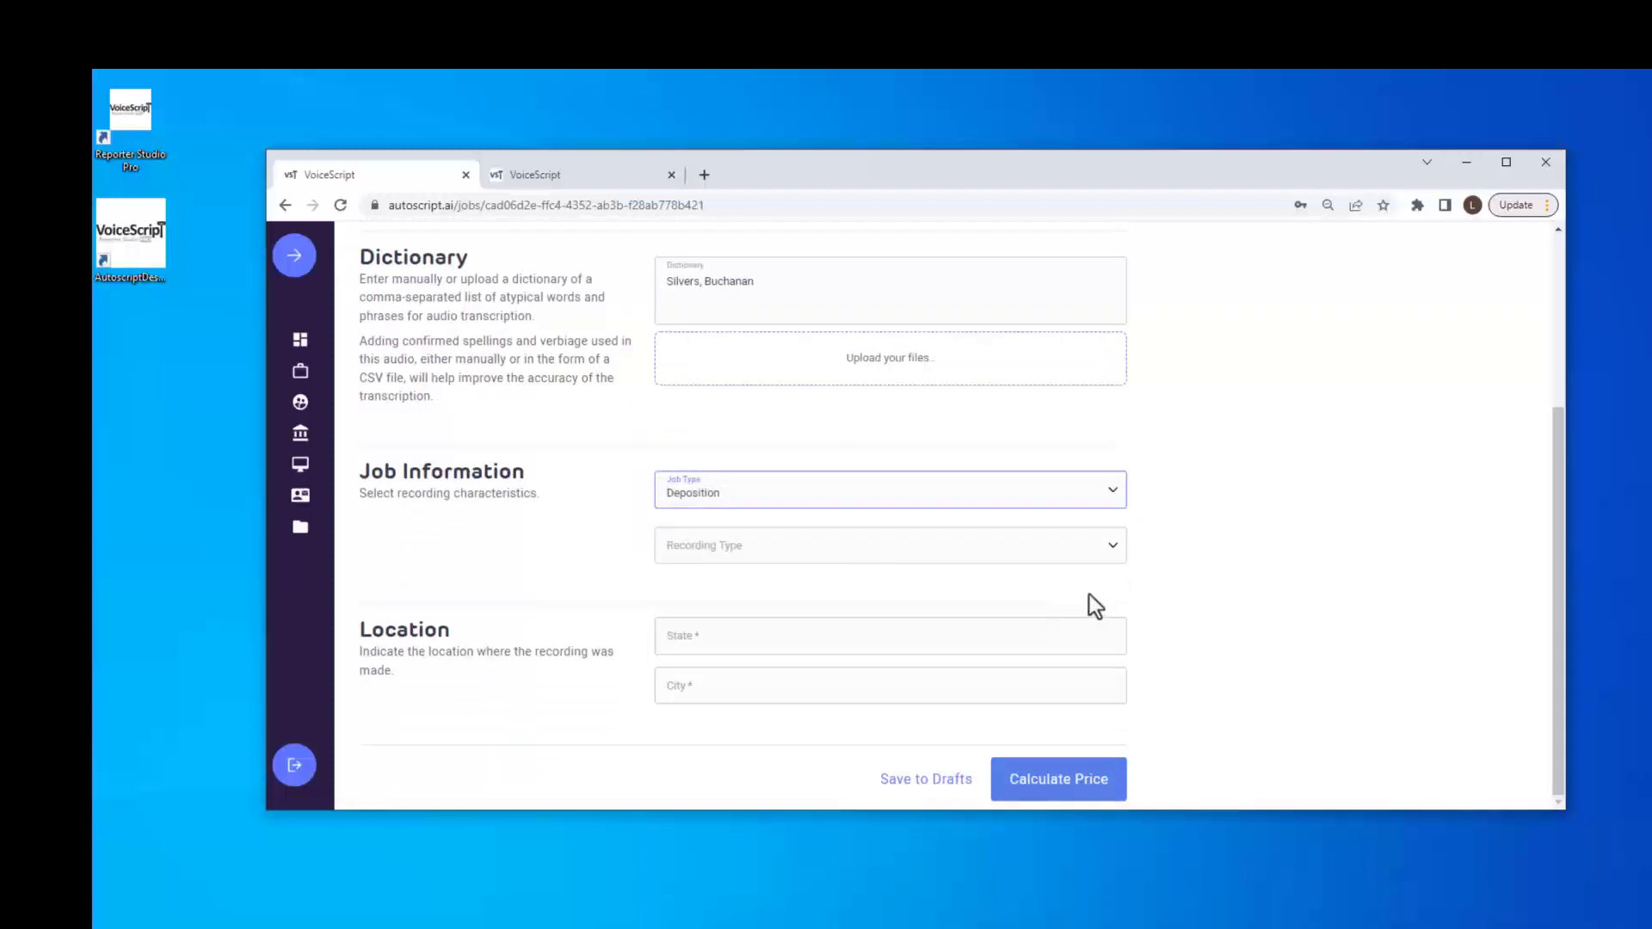
left_click(1115, 564)
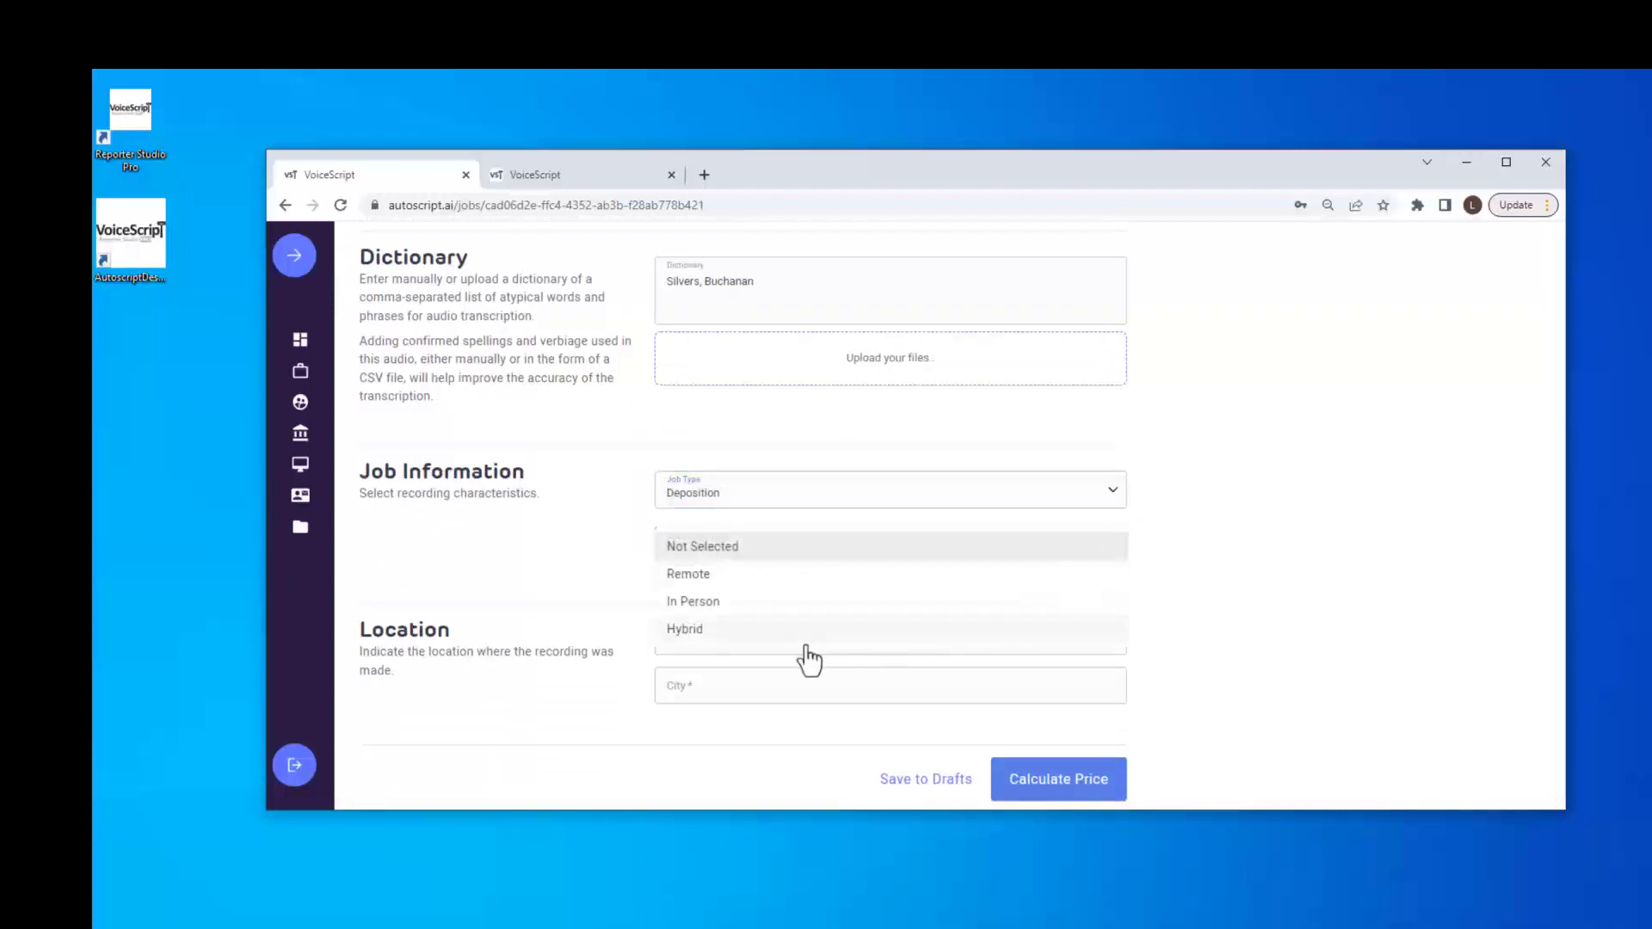
left_click(689, 575)
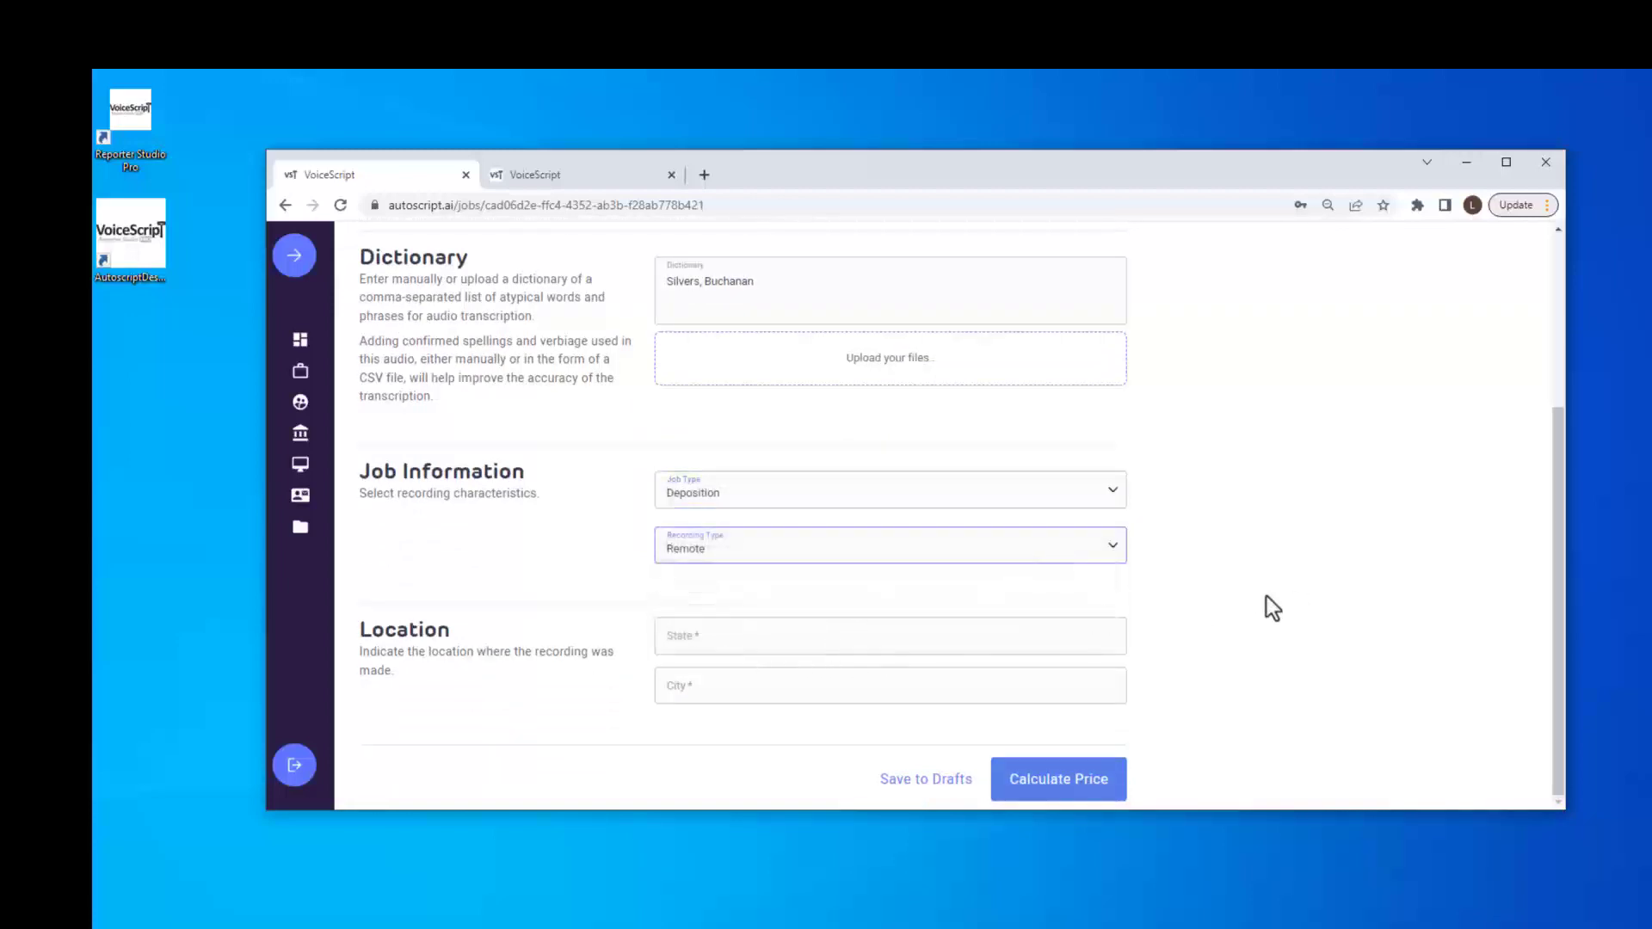
Set the recording location to Orlando, Florida
left_click(769, 639)
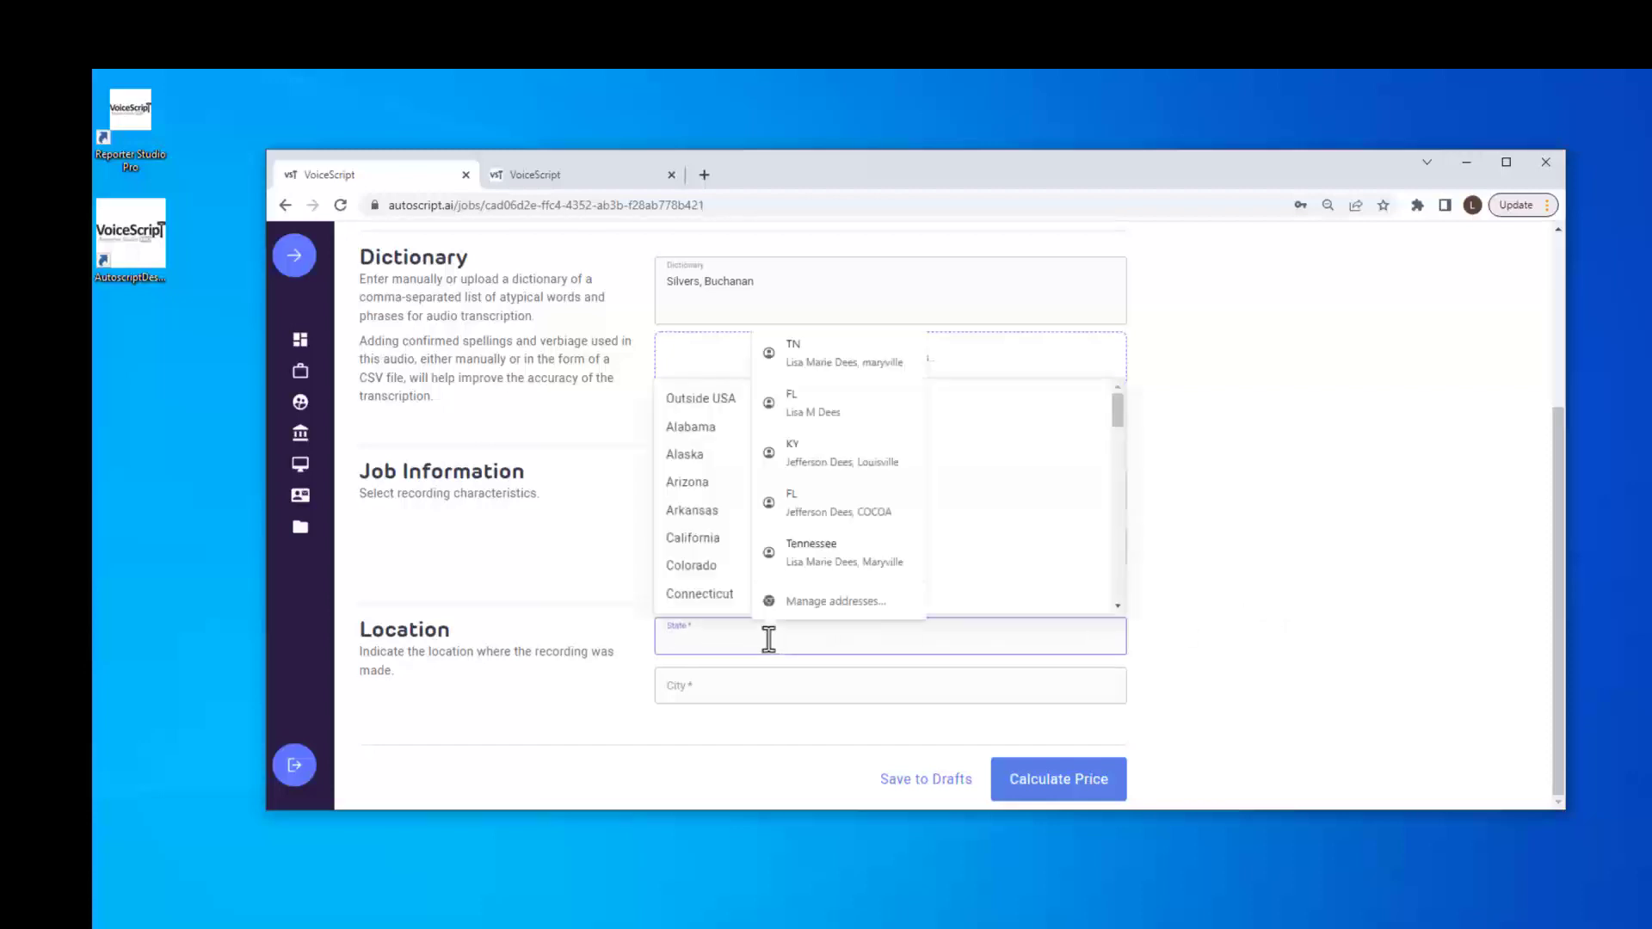
scroll(706, 568, "down", 3)
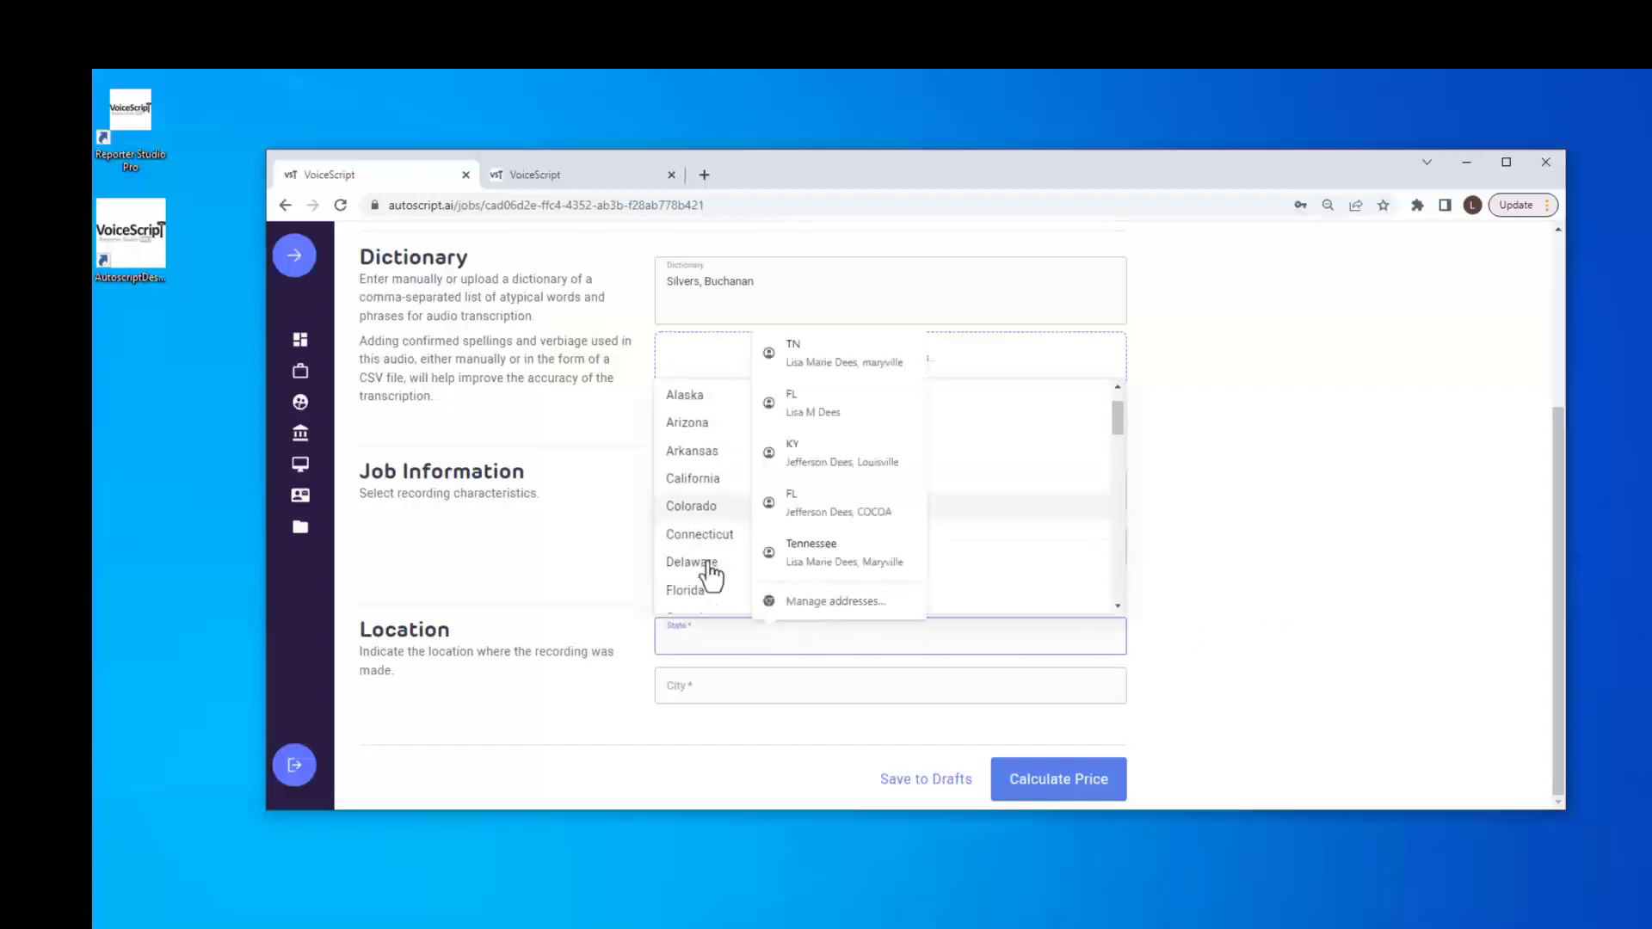
left_click(688, 479)
left_click(720, 695)
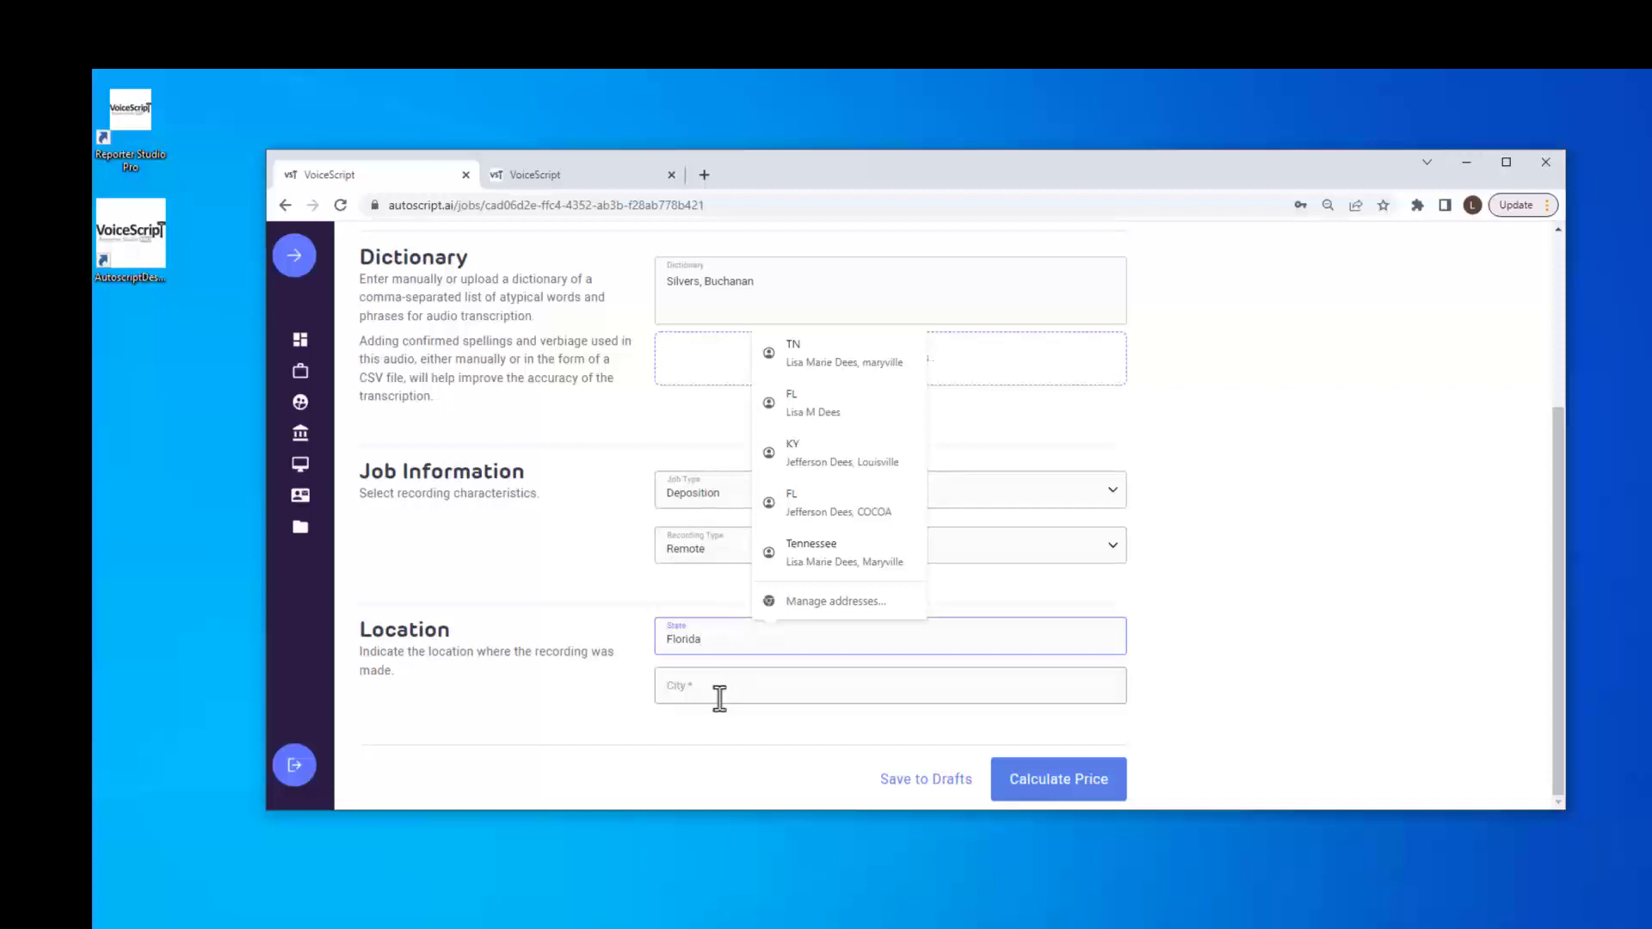
type("Orlando")
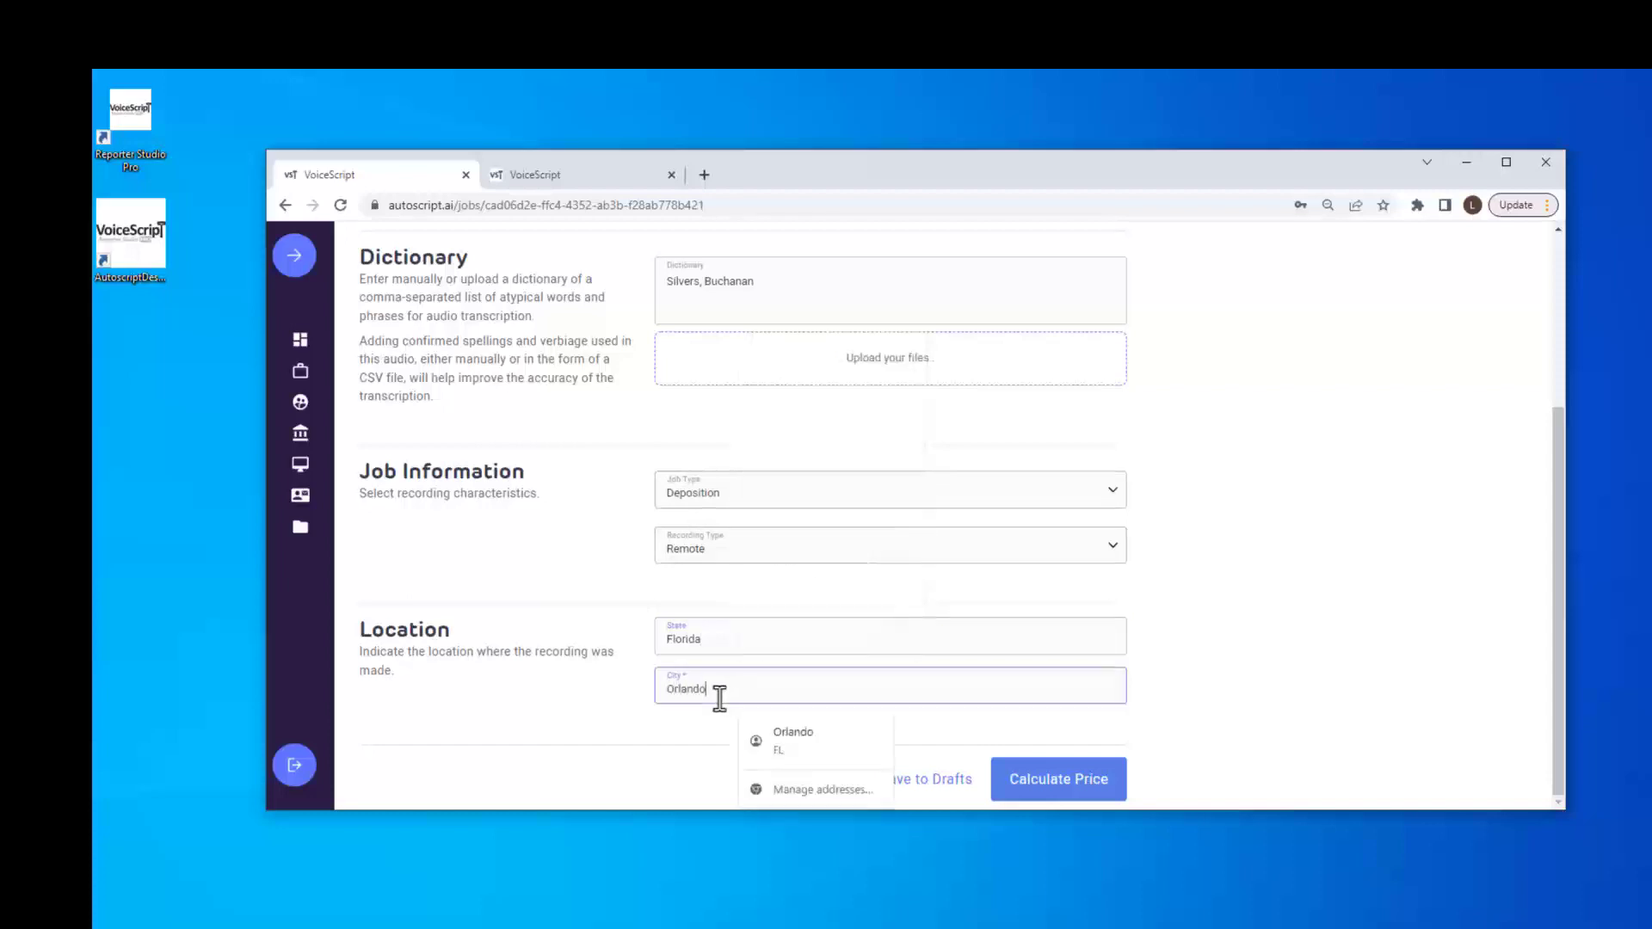
left_click(1317, 669)
Calculate the transcript price, showing $5.75 for 00:22:56
scroll(1266, 647, "up", 3)
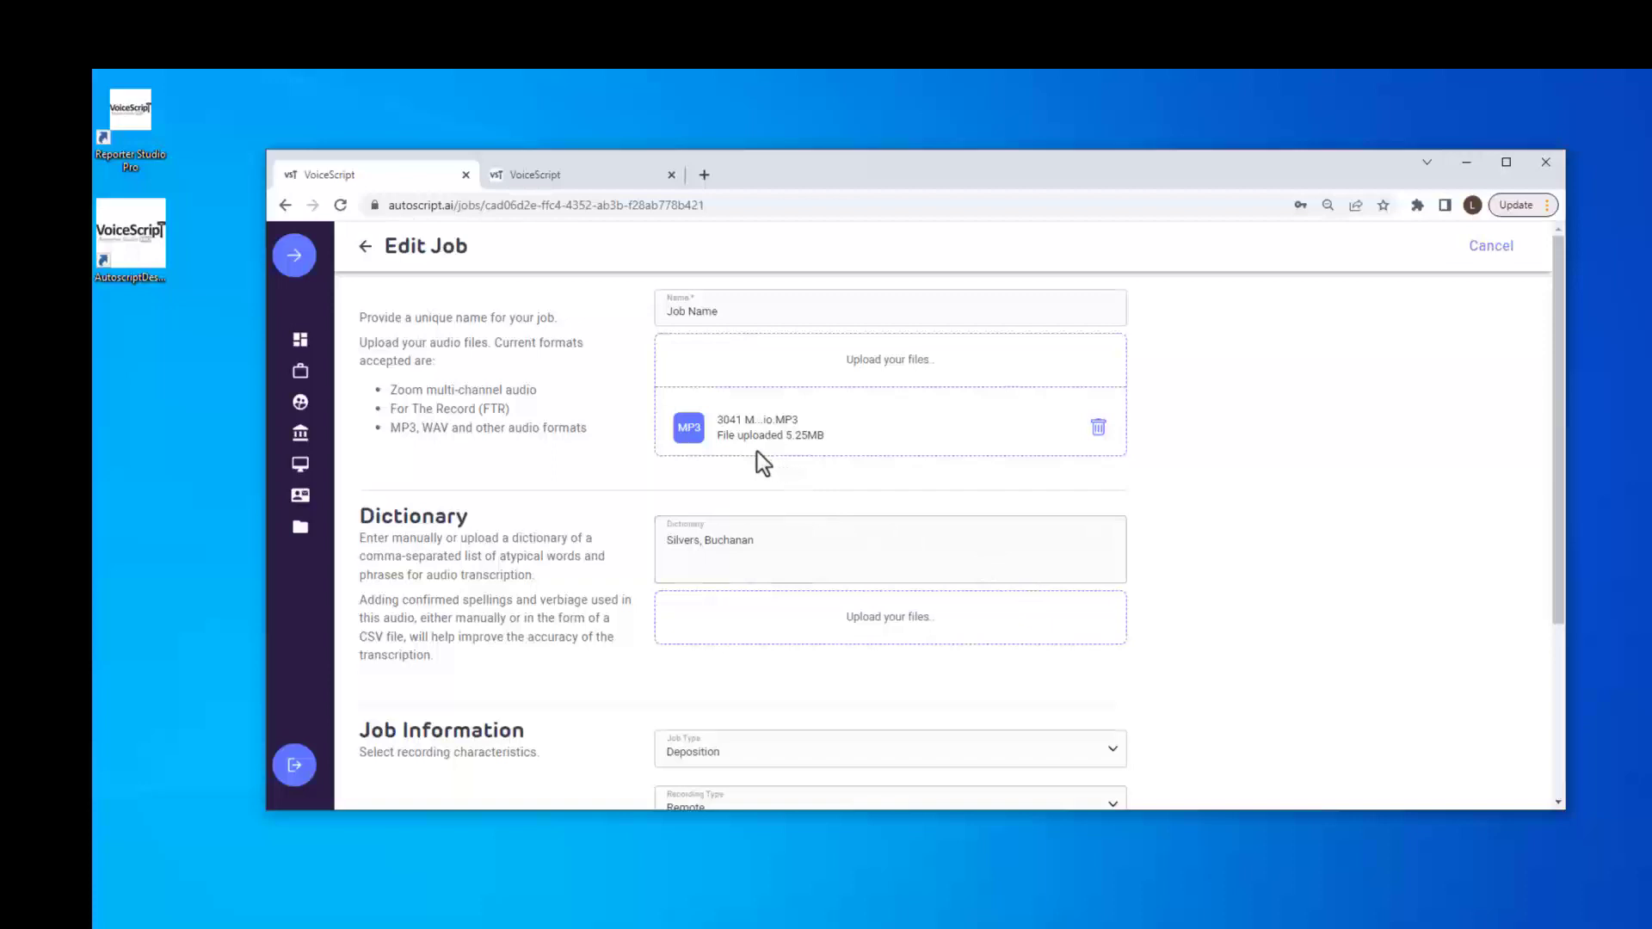
scroll(1179, 576, "down", 3)
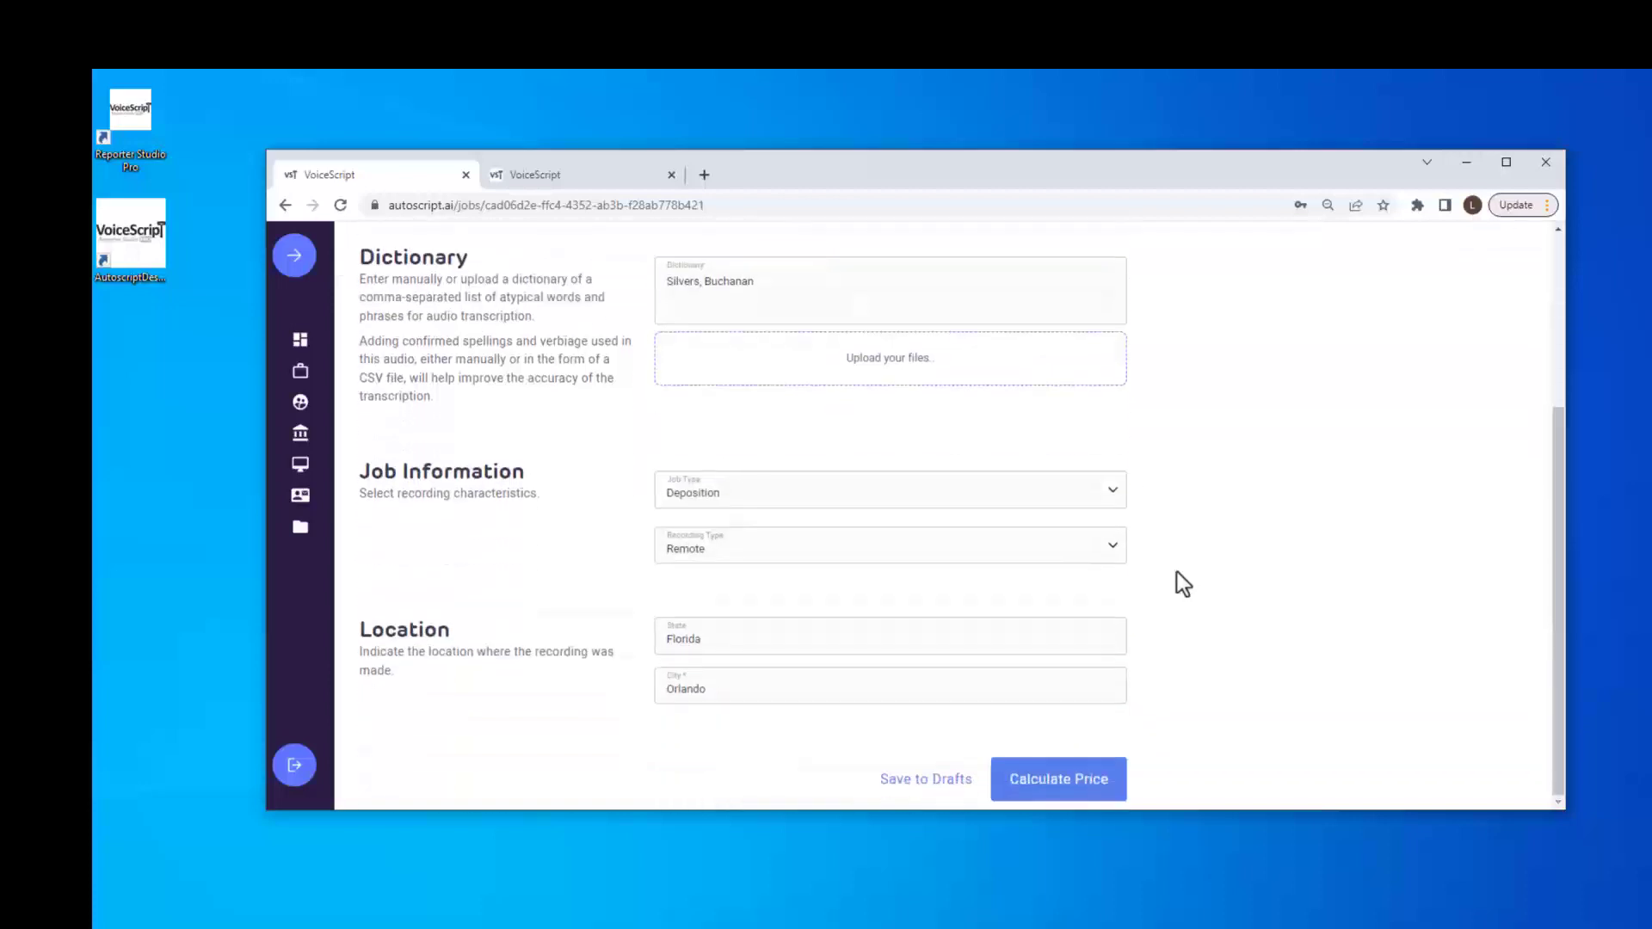
left_click(1060, 785)
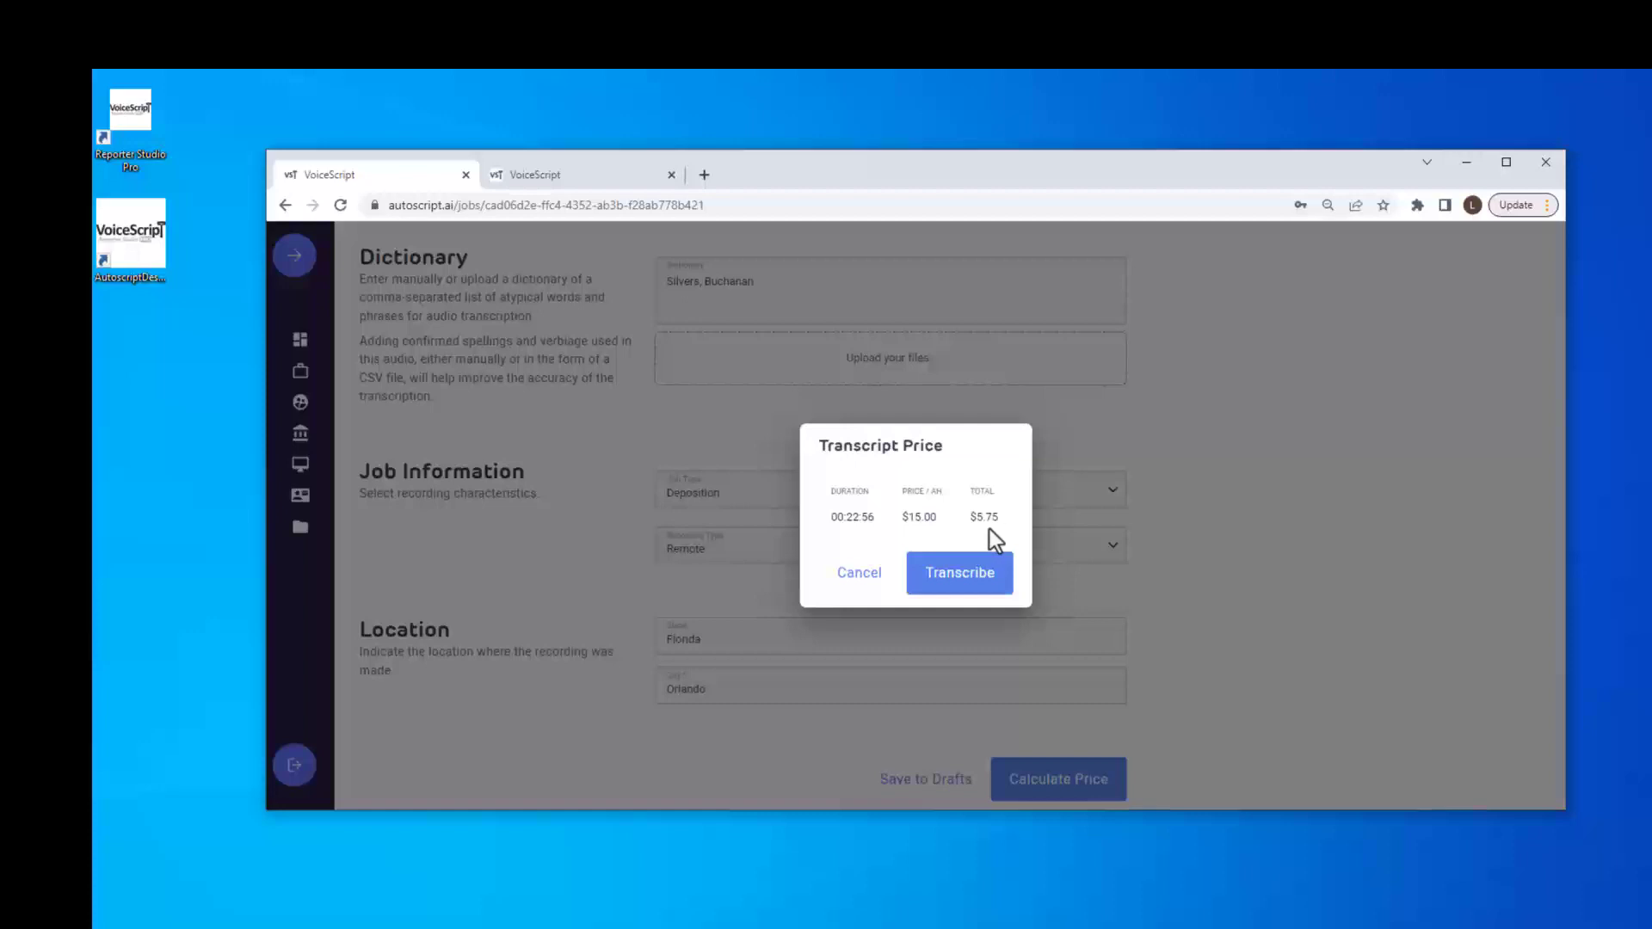
Switch to the other browser tab showing the Recent Jobs dashboard
left_click(596, 176)
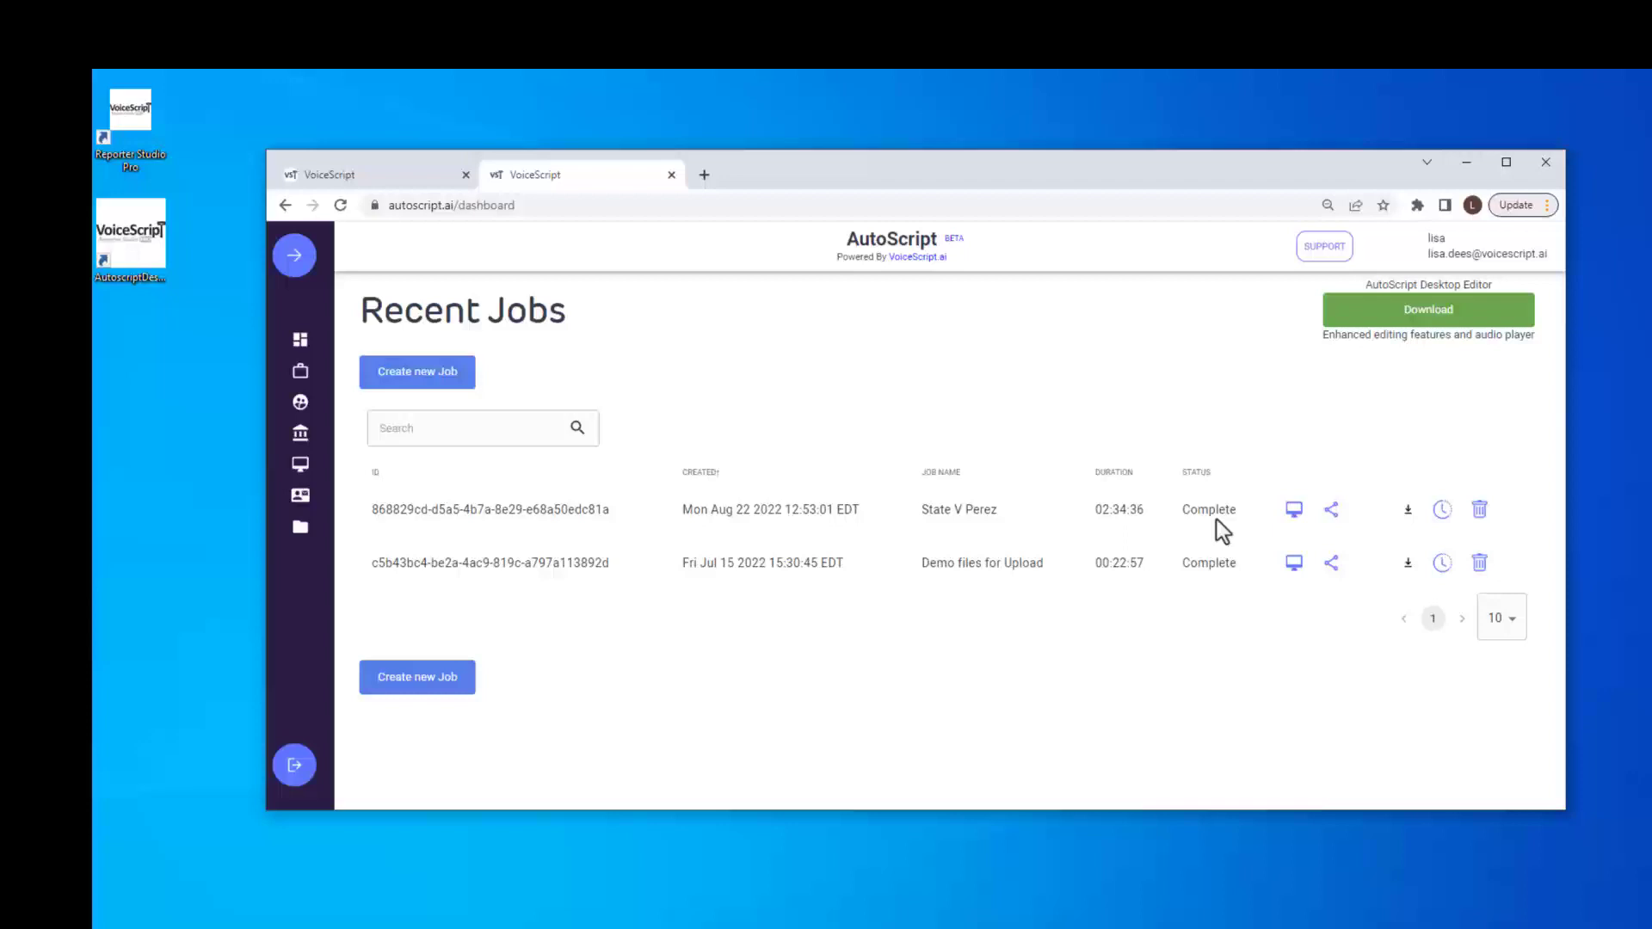
Open the State V Perez job in the desktop editor app and minimize the browser
left_click(1408, 513)
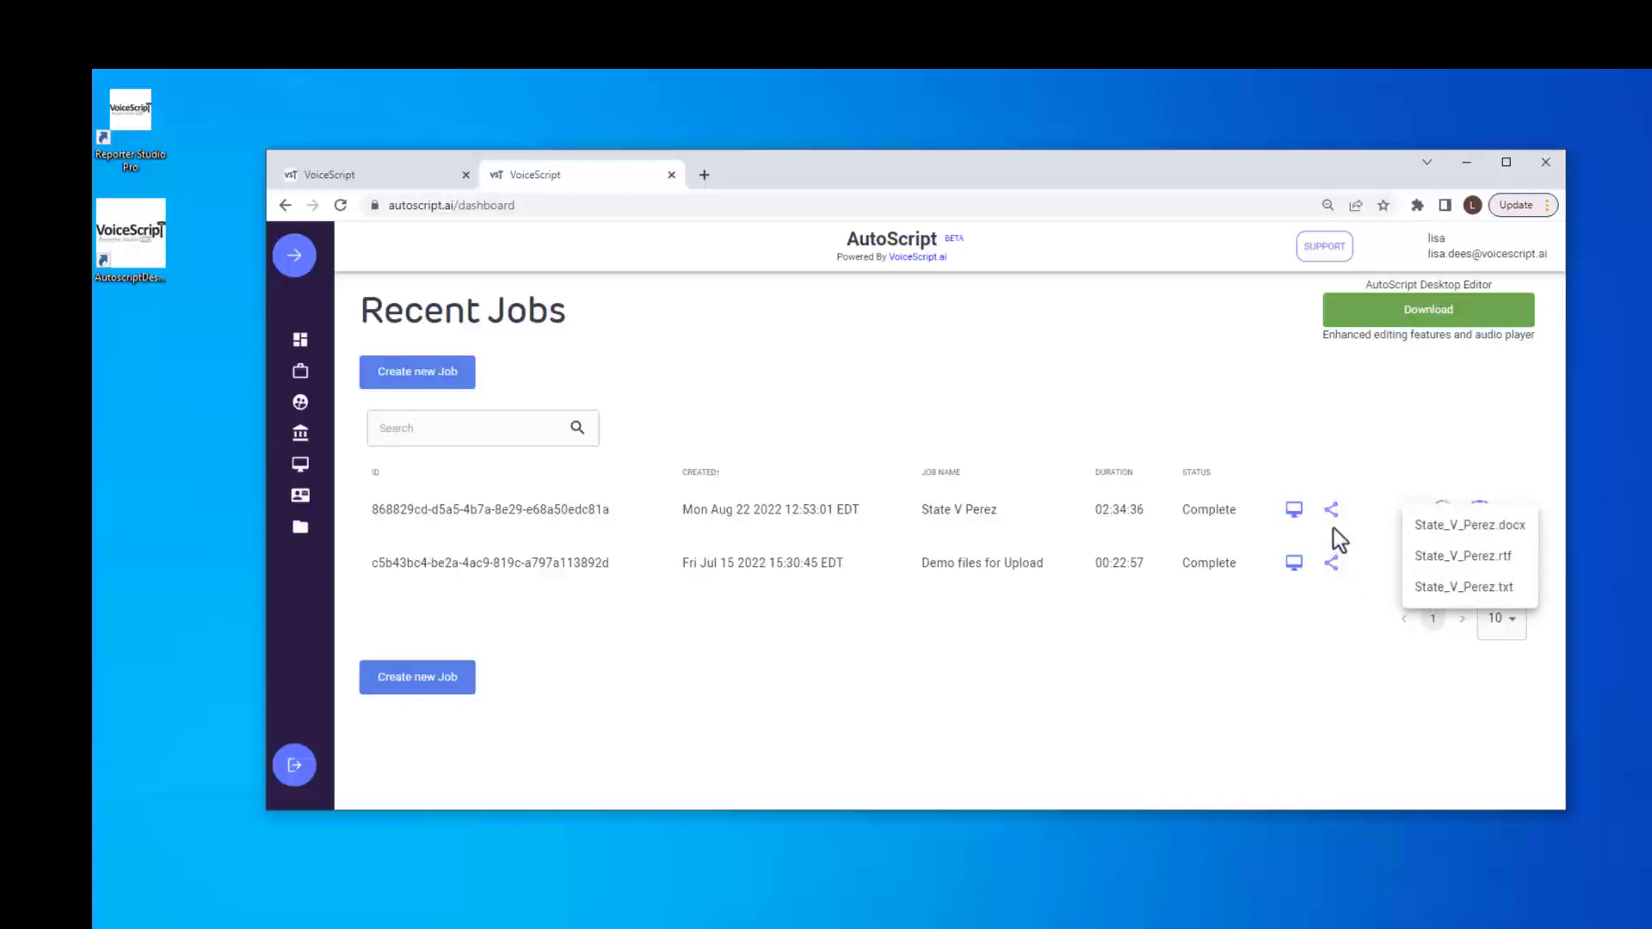
left_click(1415, 415)
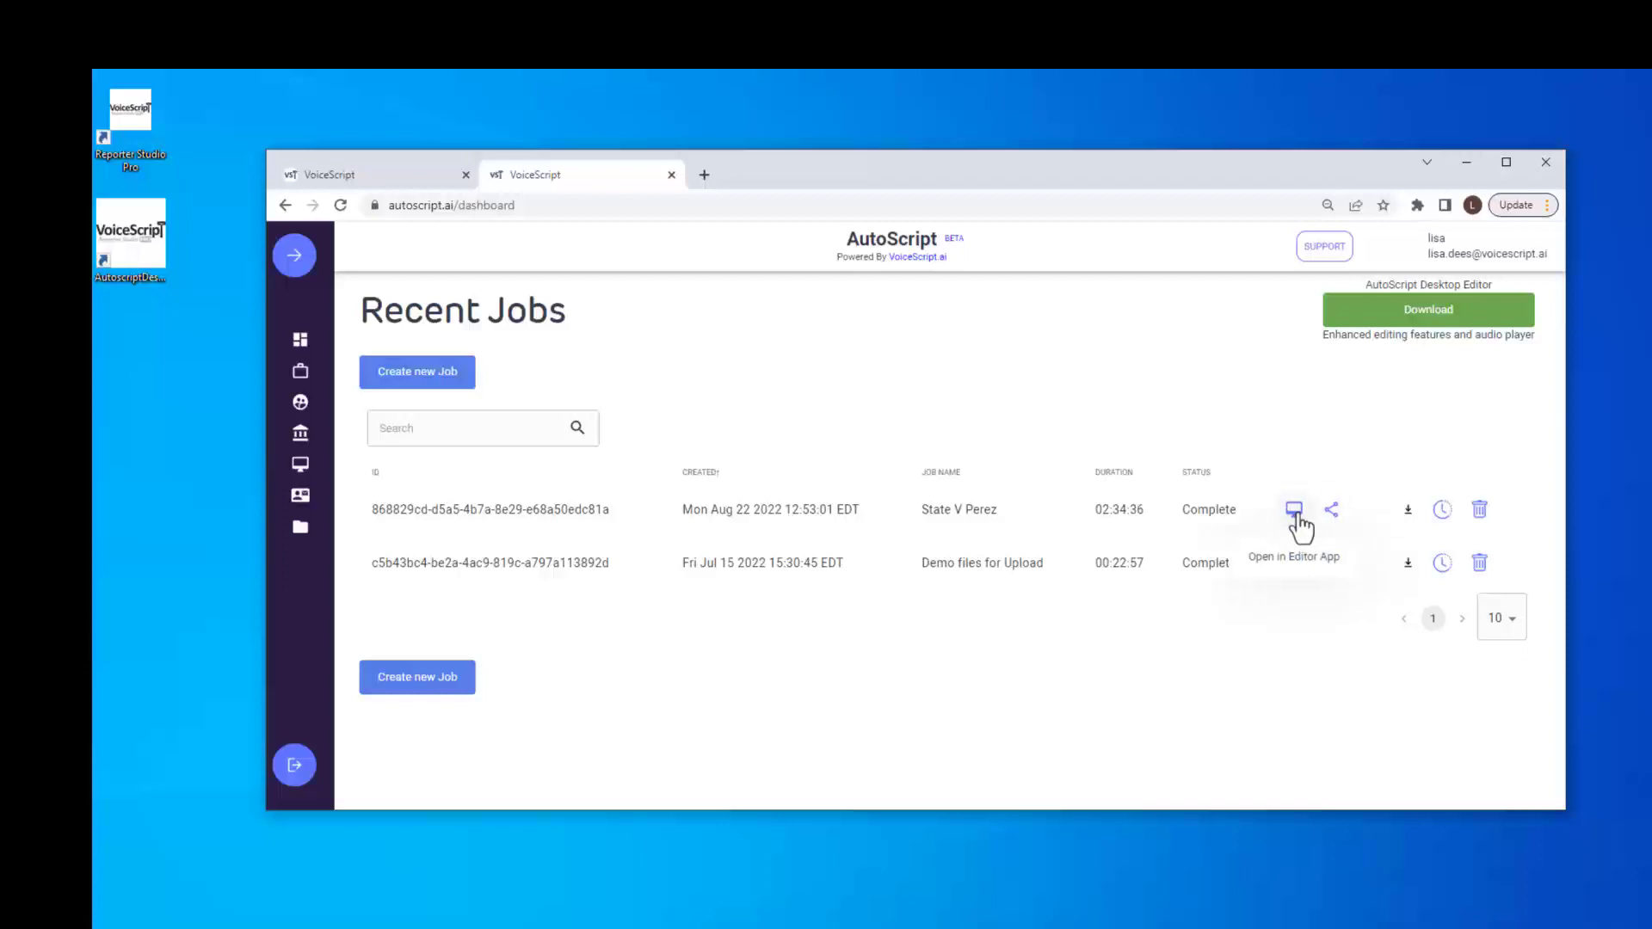
left_click(1295, 511)
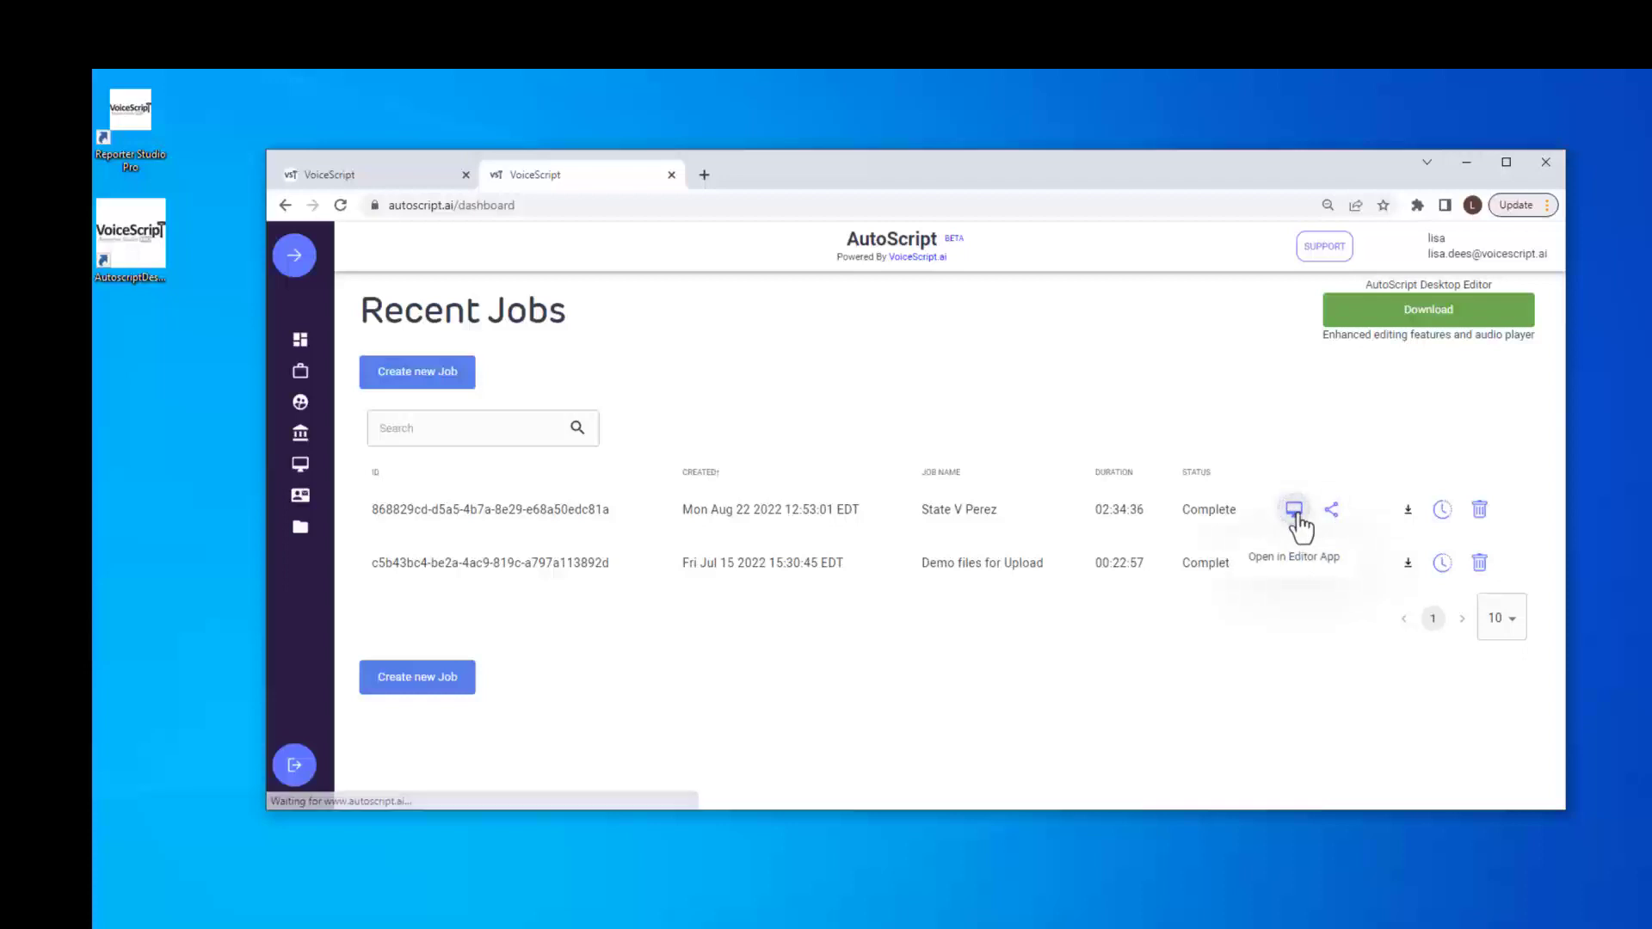
left_click(1469, 165)
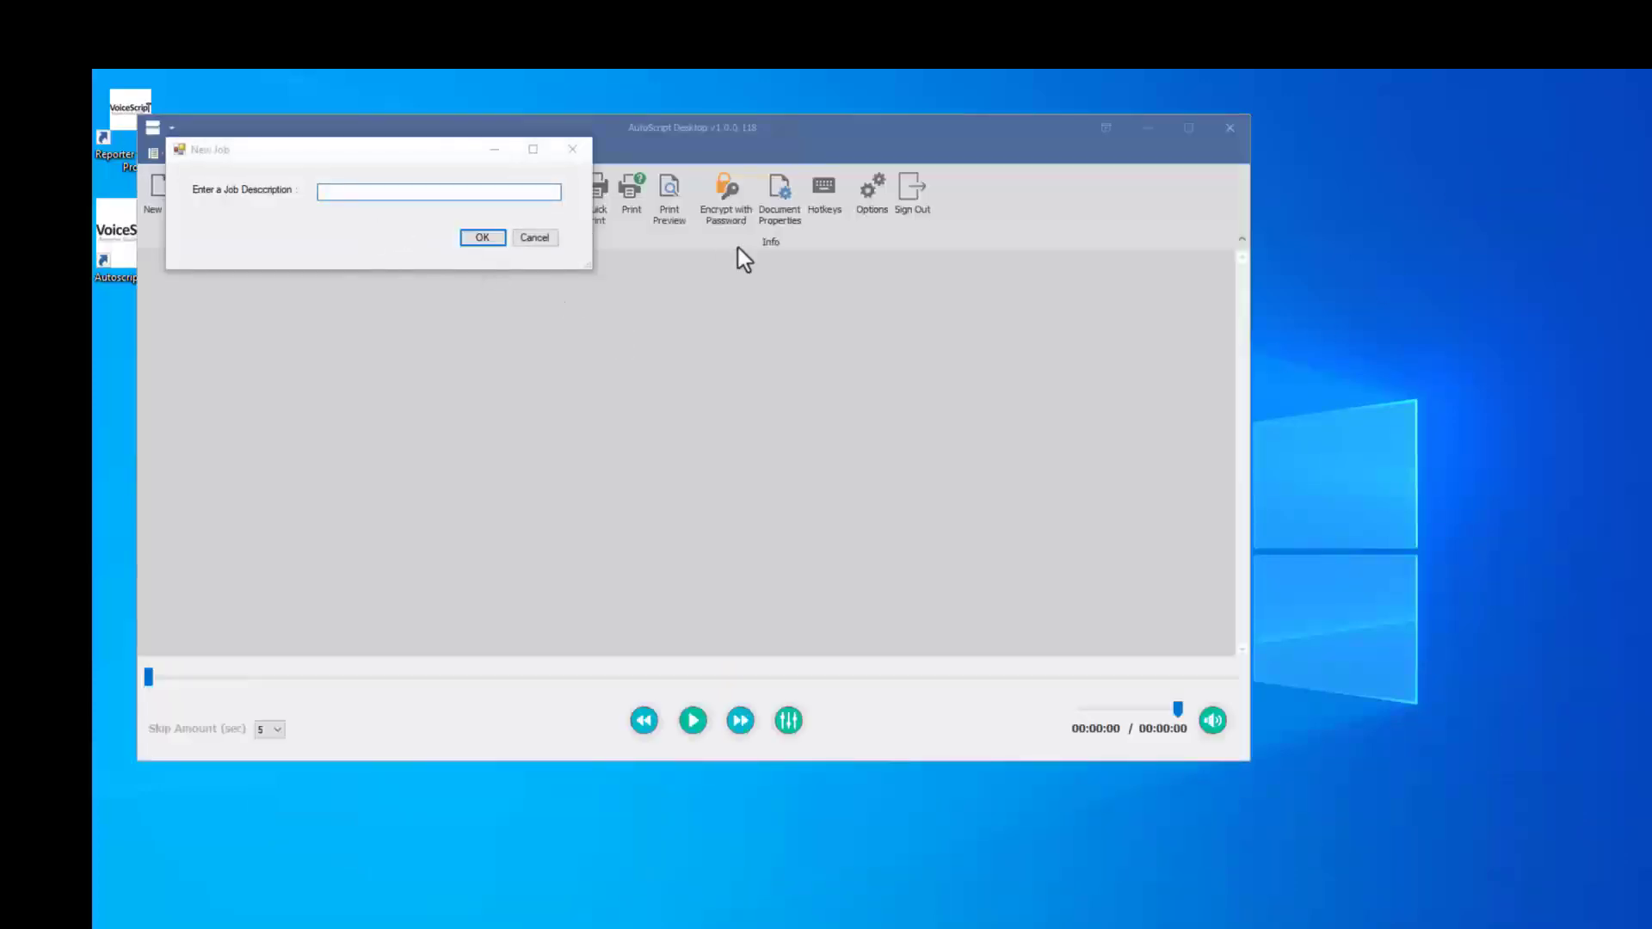
Import the job into AutoScript Desktop with the description 'Job Name'
left_click(339, 192)
type("Job Name")
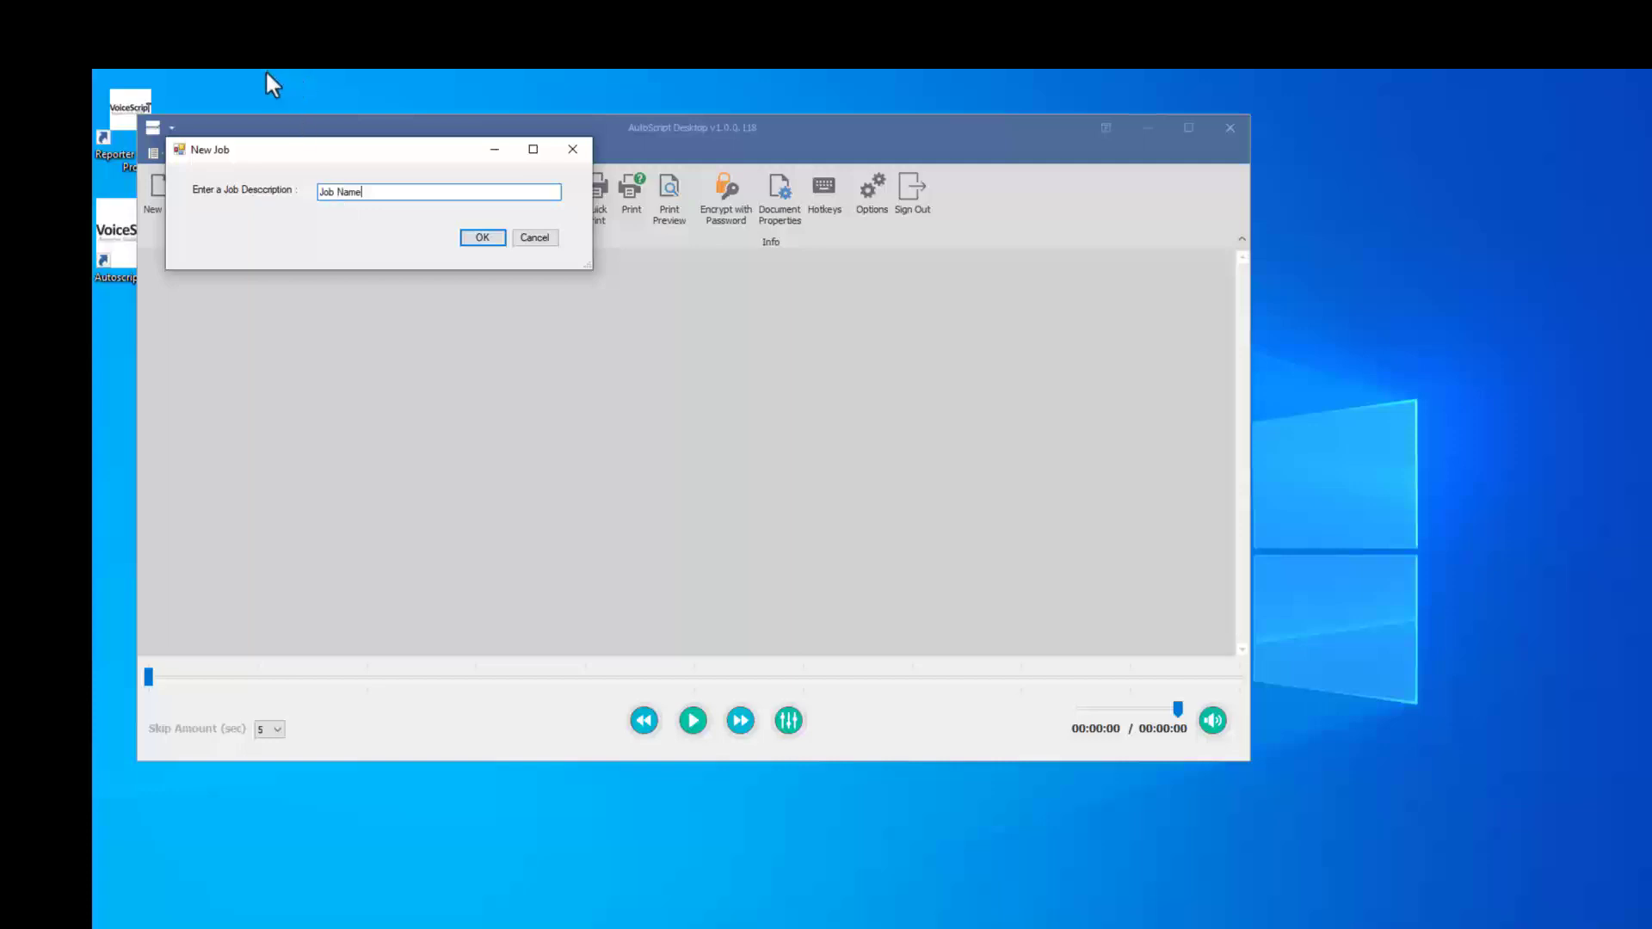
left_click(481, 240)
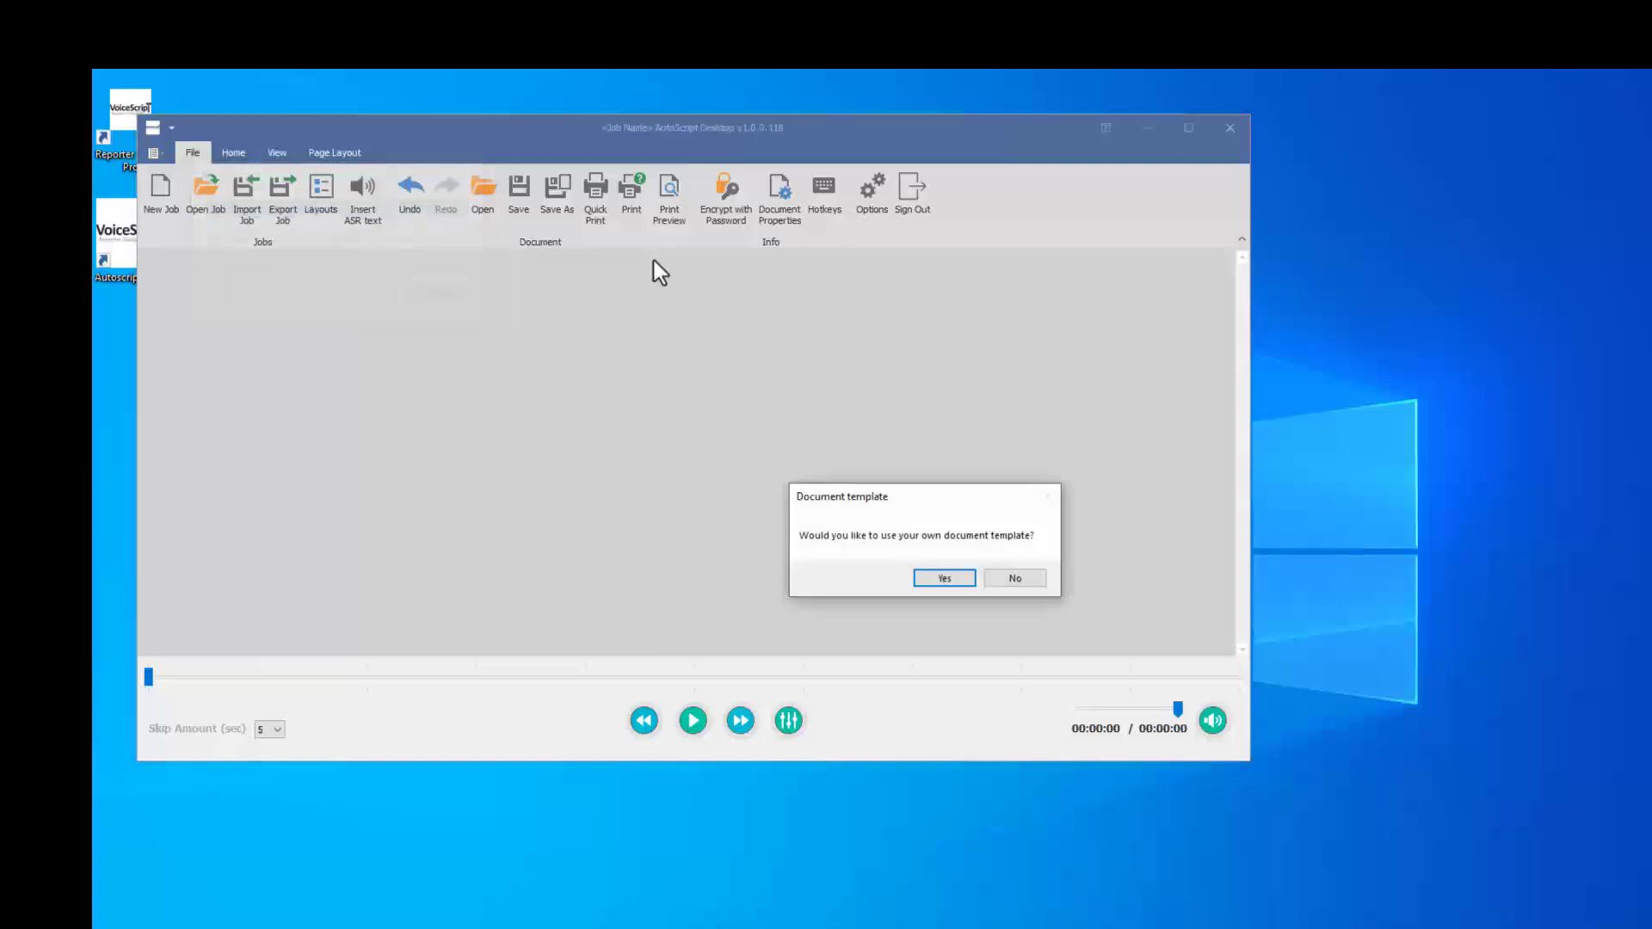
Apply the FL Exam Under Oath document template to the job
left_click(944, 578)
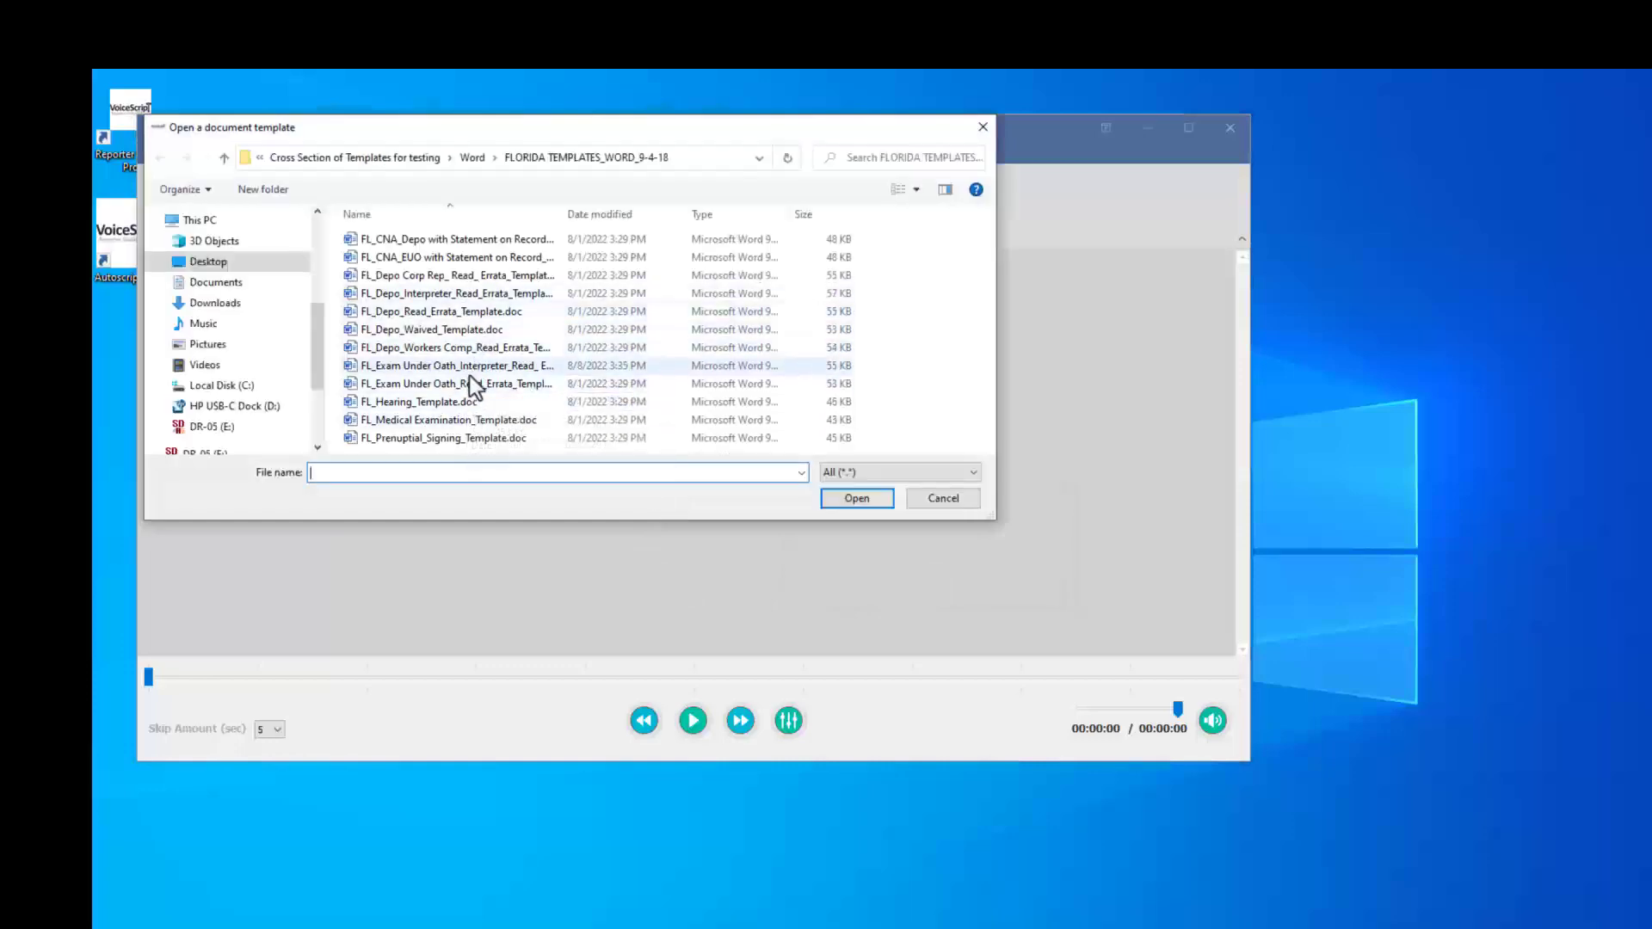
left_click(475, 372)
left_click(869, 502)
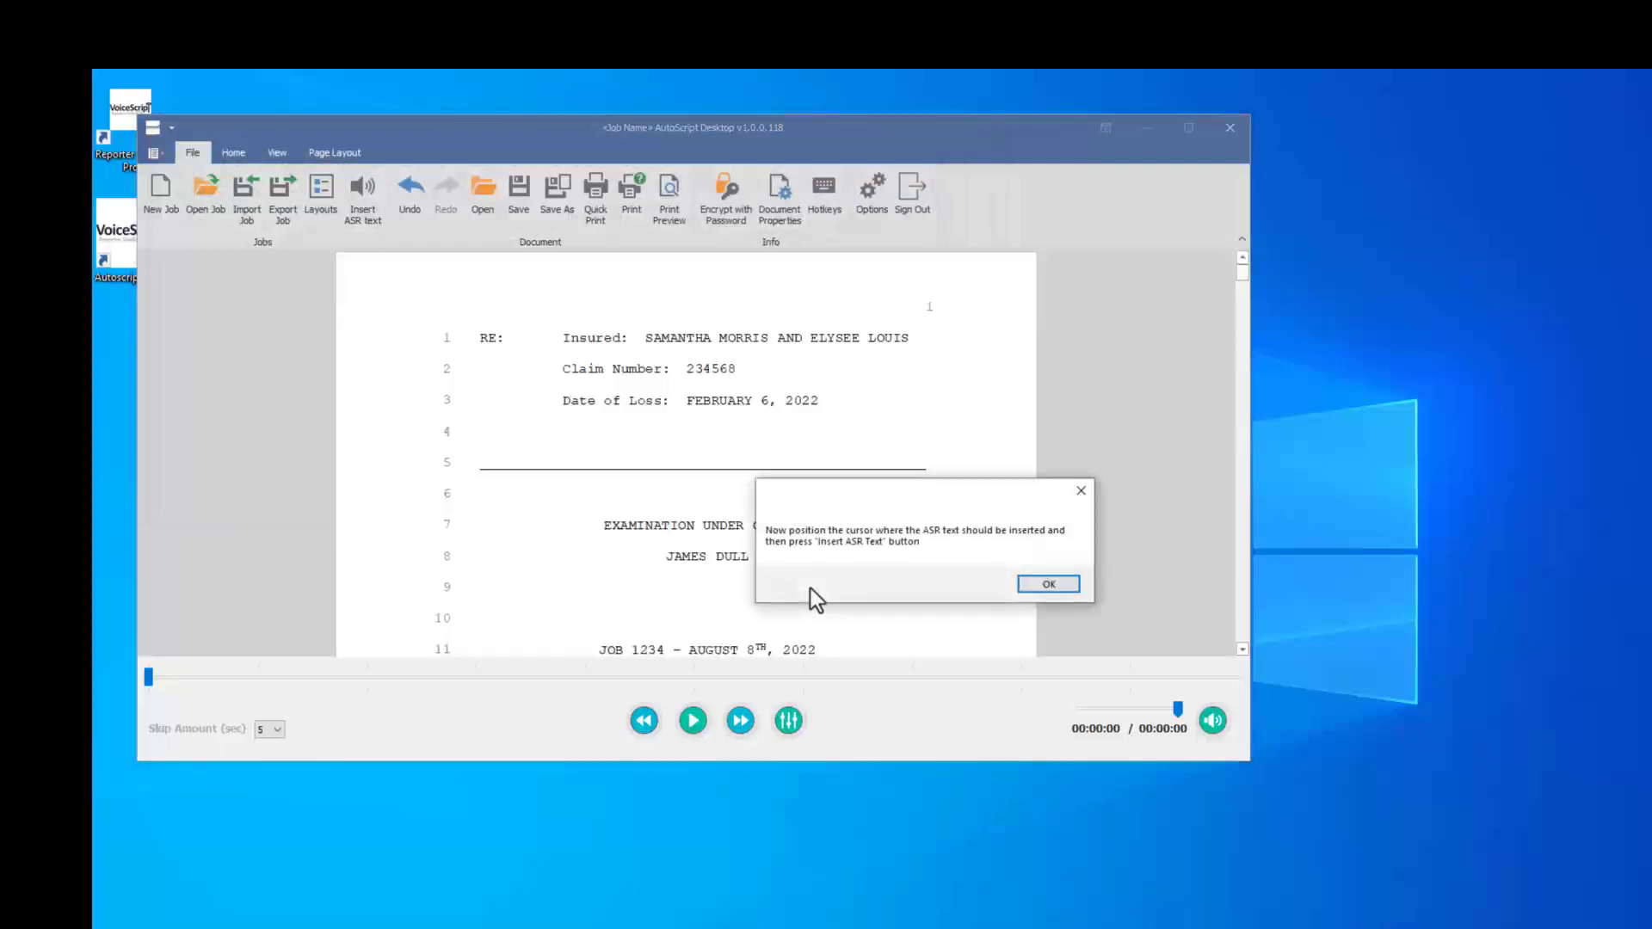
left_click(1040, 586)
Place the insertion point at line 6 of the page-4 PROCEEDINGS page
scroll(702, 554, "down", 8)
scroll(702, 554, "down", 15)
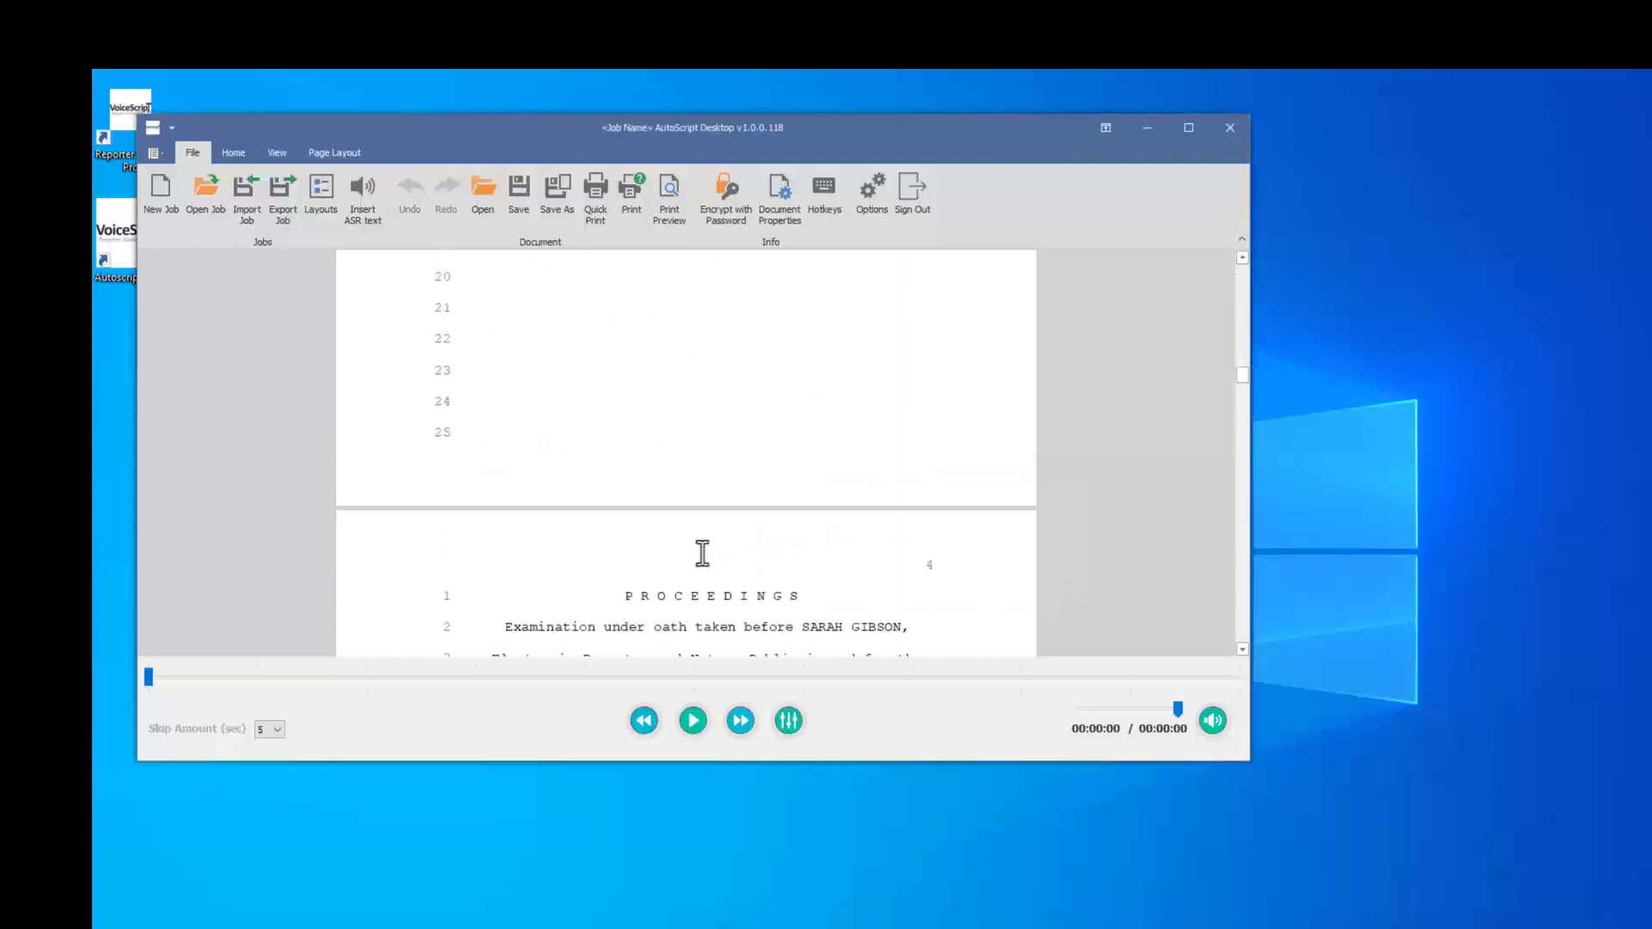
scroll(703, 553, "down", 3)
left_click(472, 472)
key("Up")
left_click(482, 465)
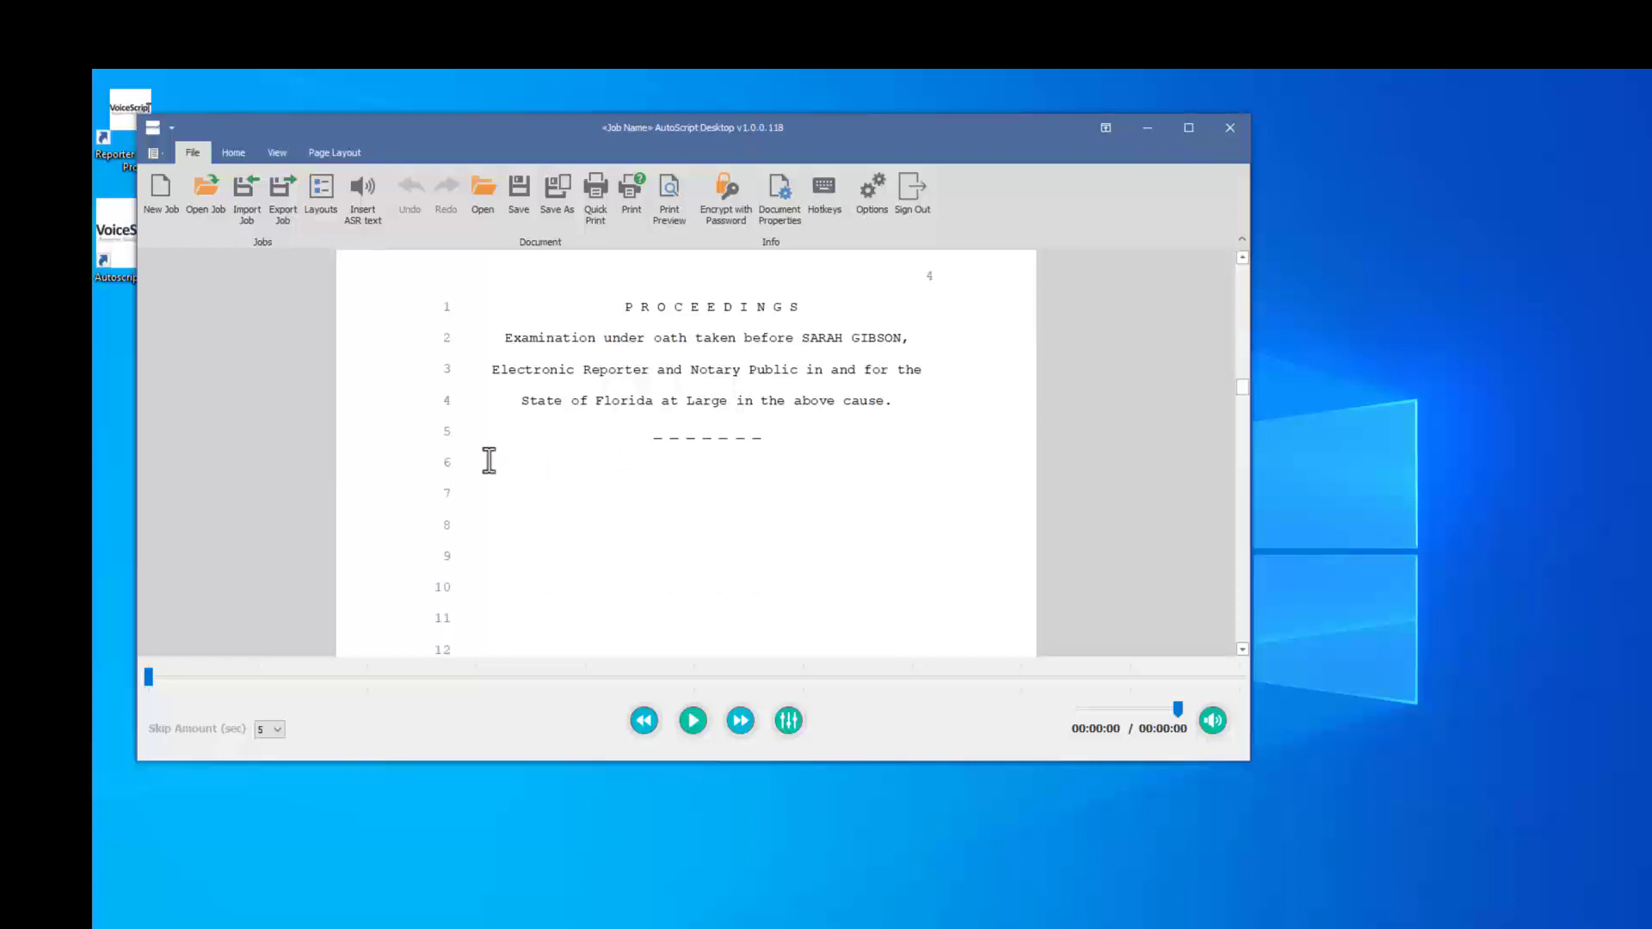
Insert the ASR transcript text at line 6 using Insert ASR text
left_click(360, 219)
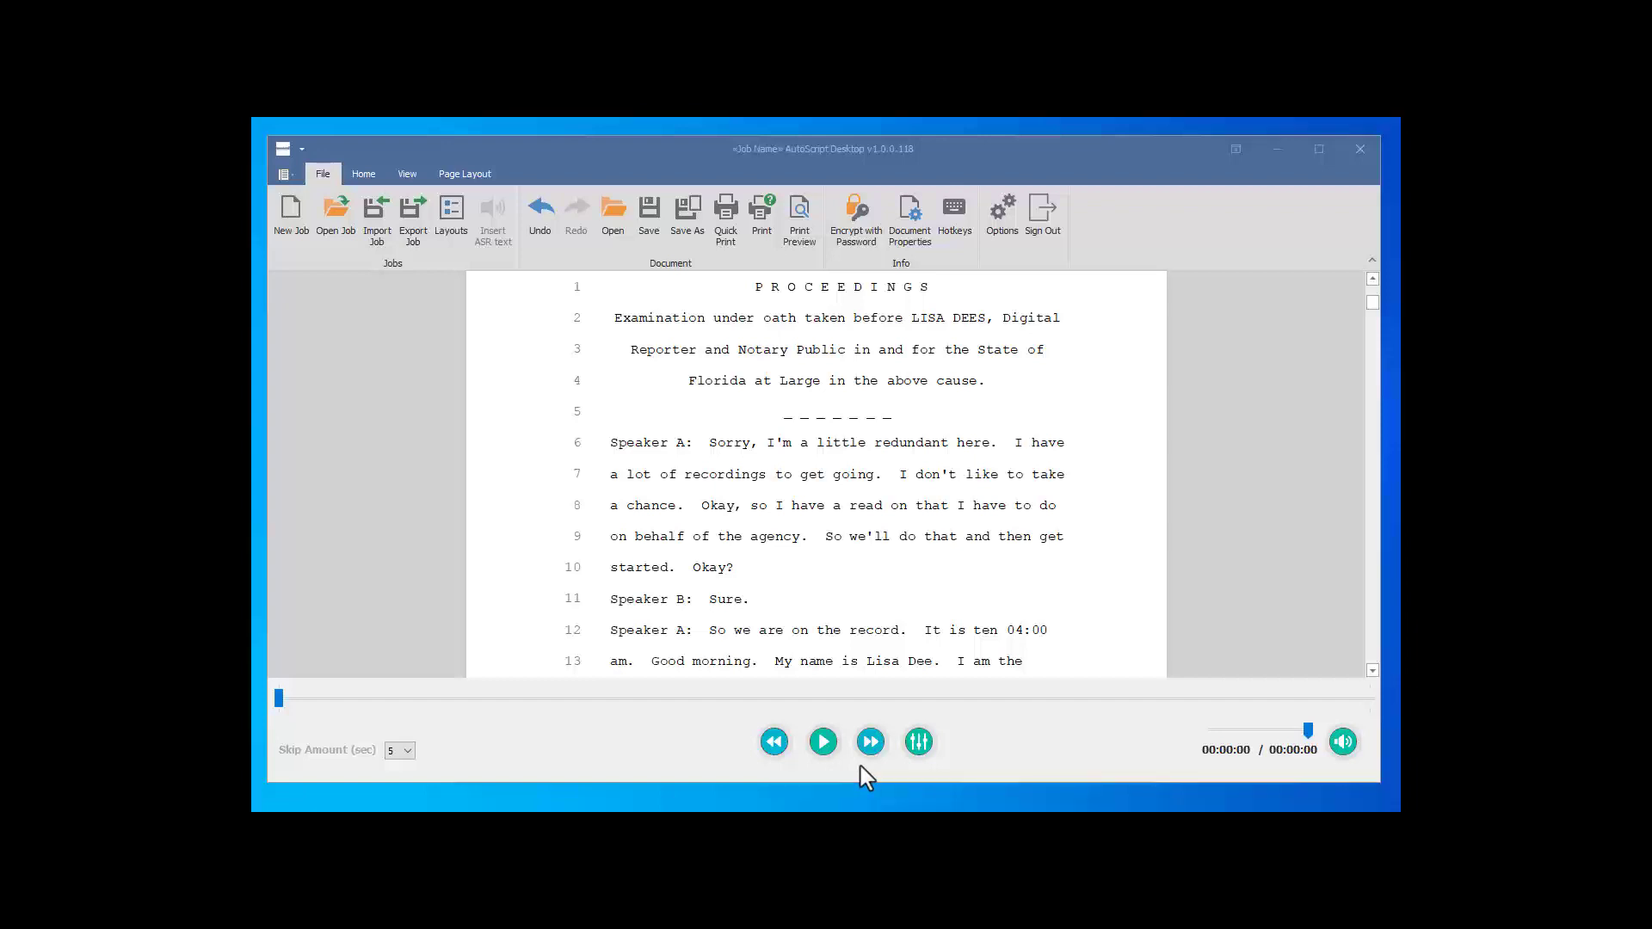
View the playback speed slider, then show the Home tab's text formatting tools
left_click(920, 743)
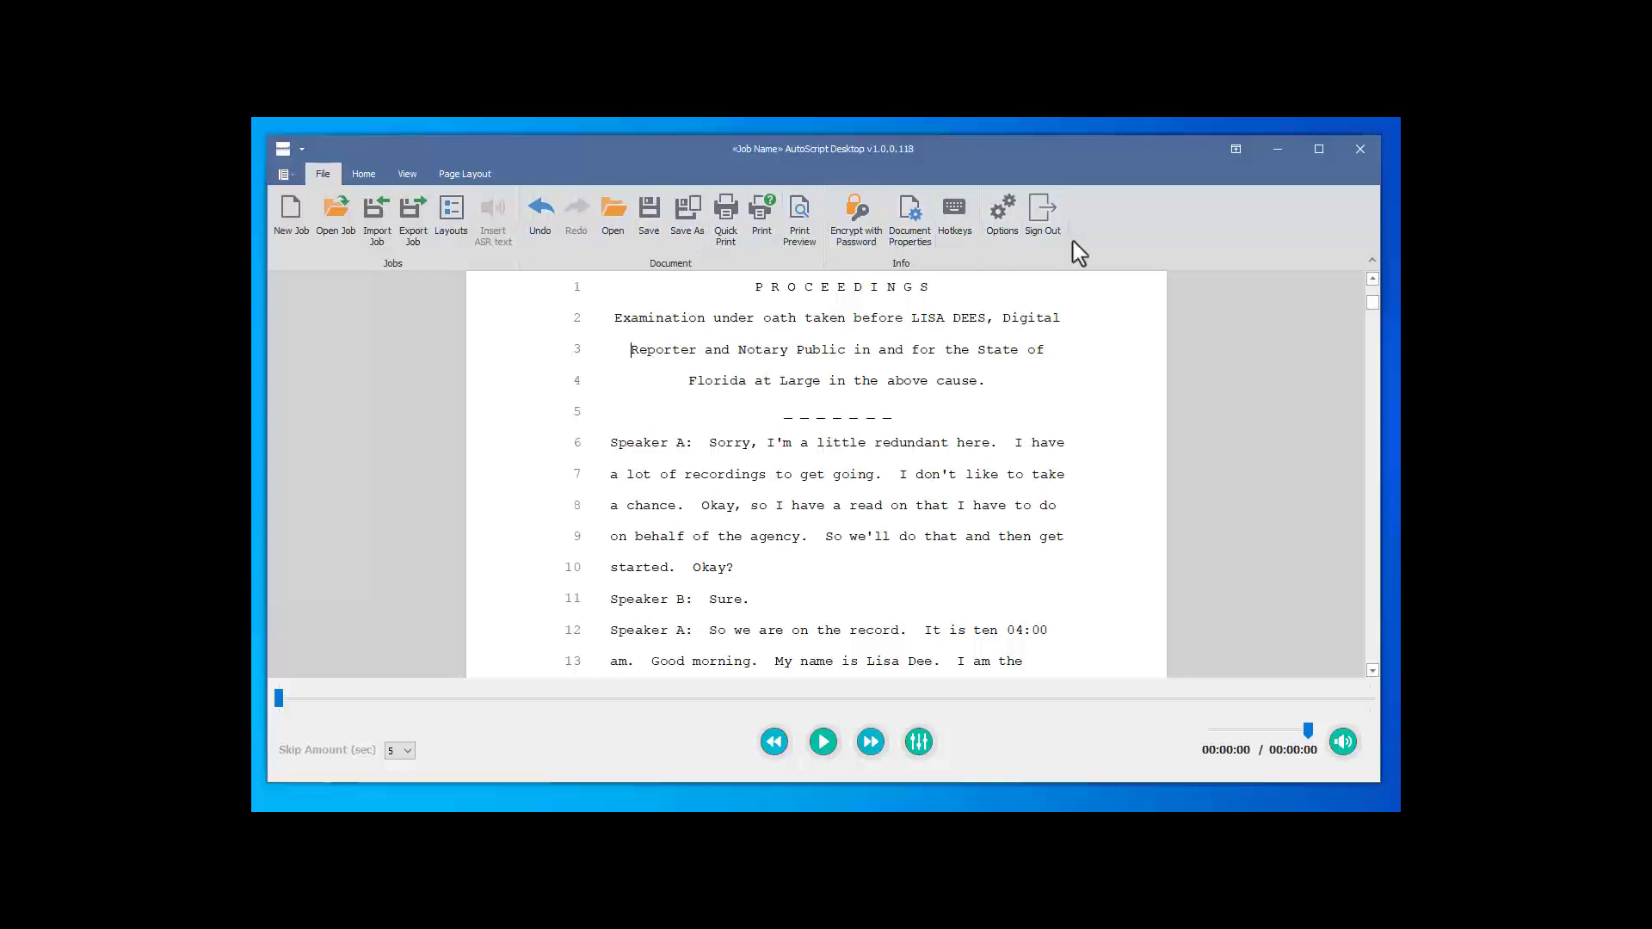
left_click(358, 174)
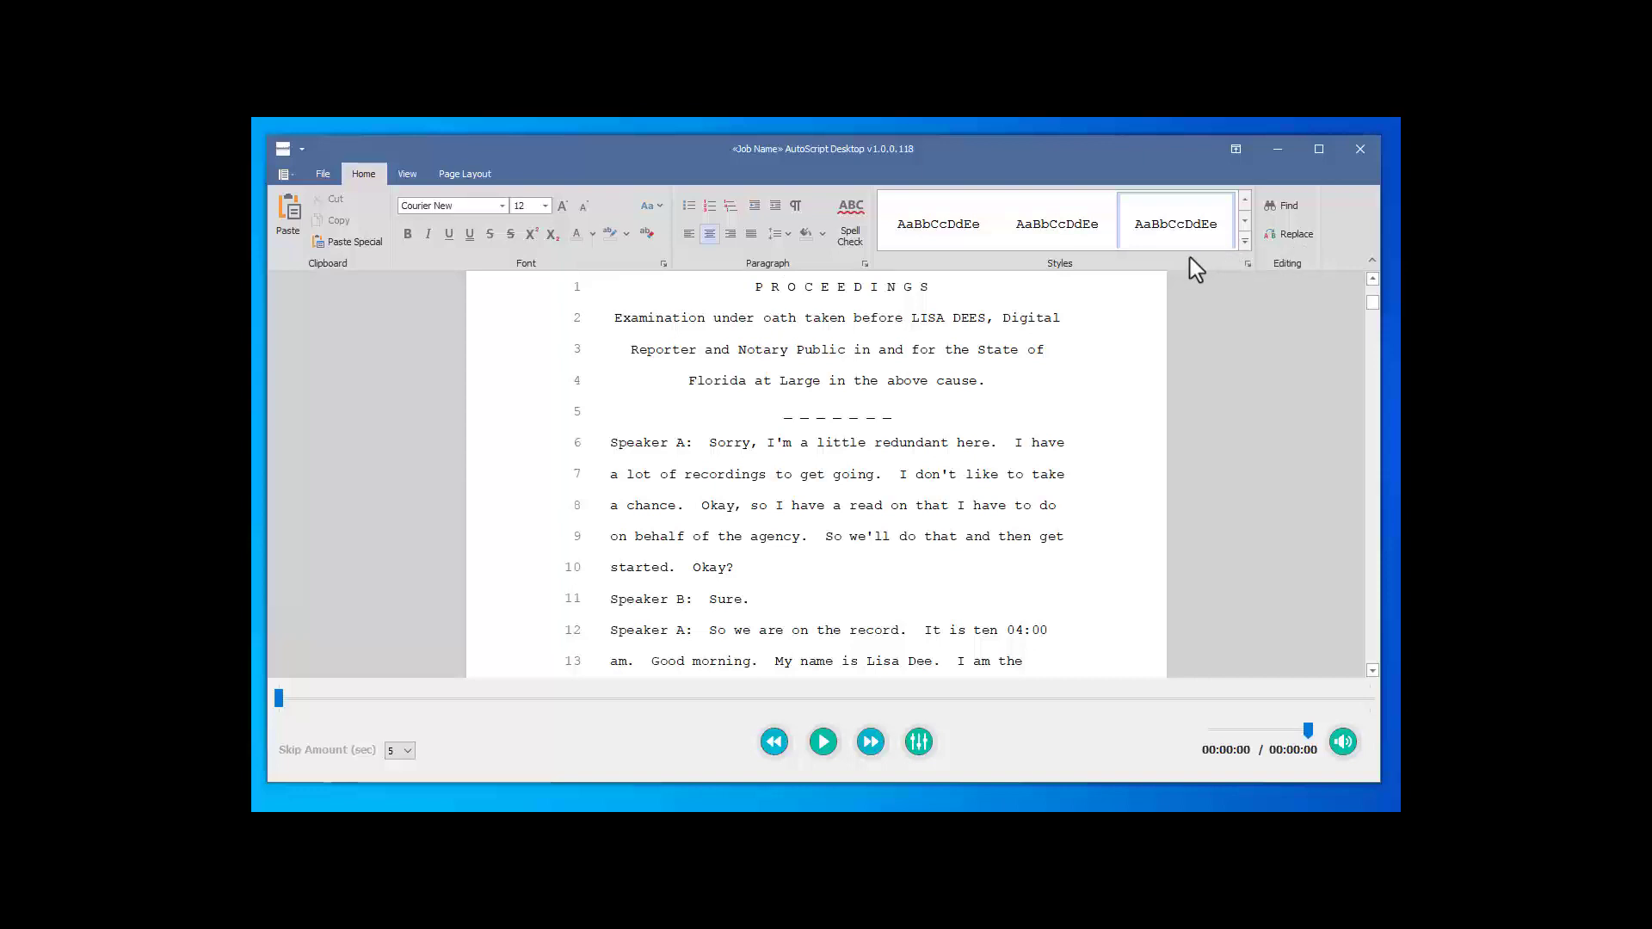
Turn on the horizontal and vertical rulers from the View tab, then show the Page Layout options
left_click(404, 174)
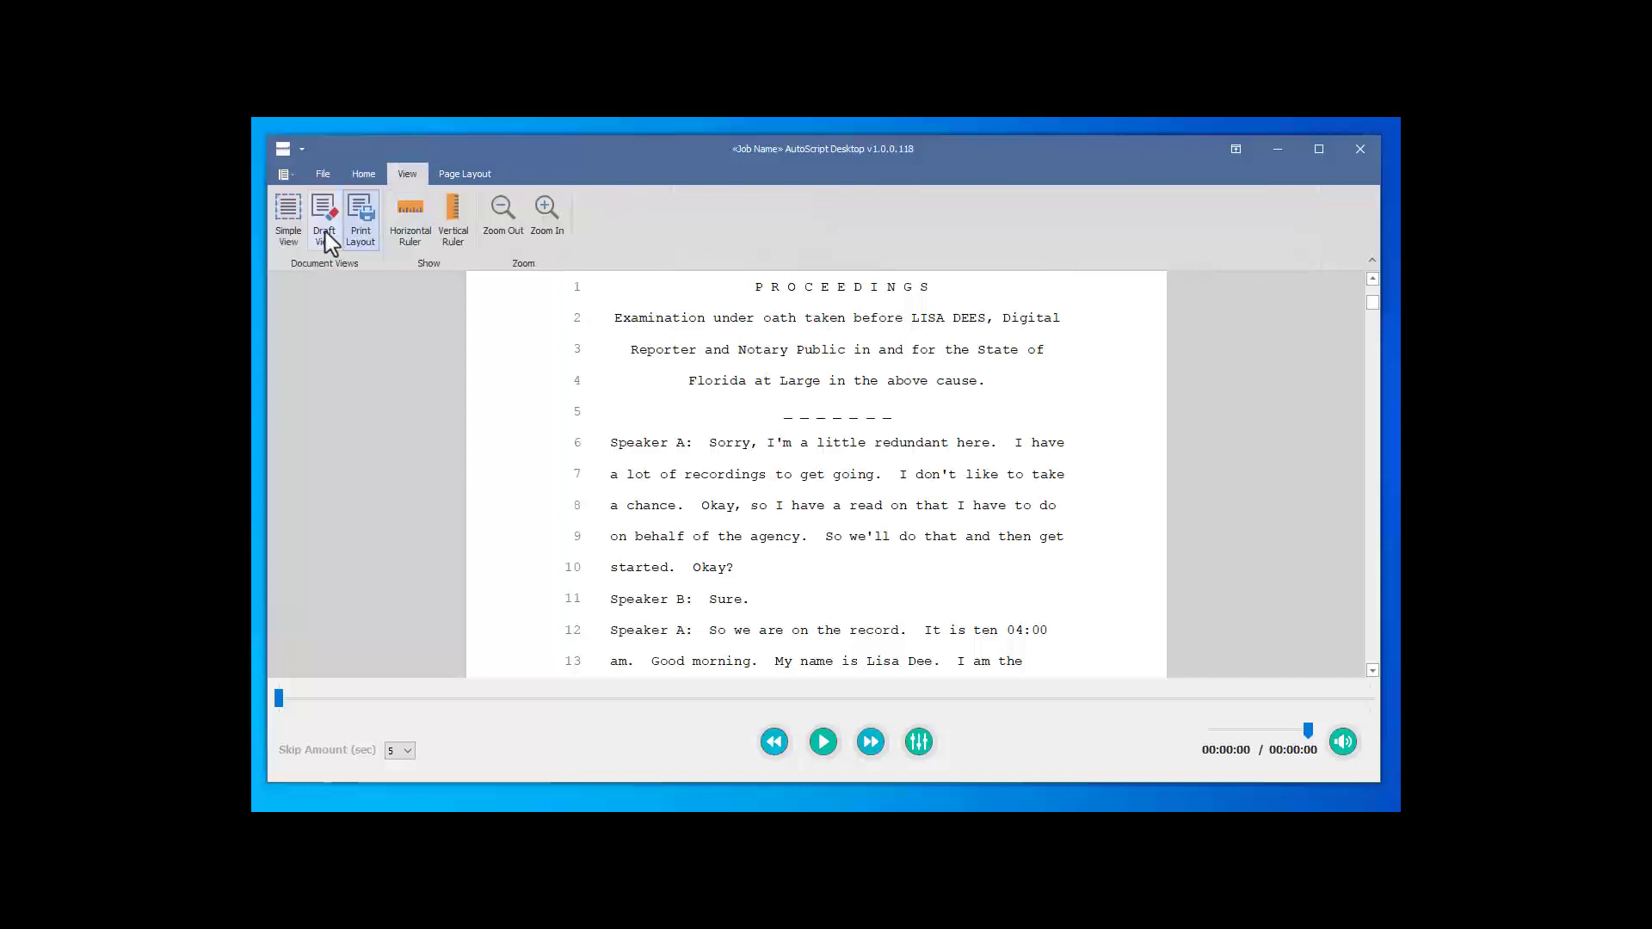
left_click(404, 237)
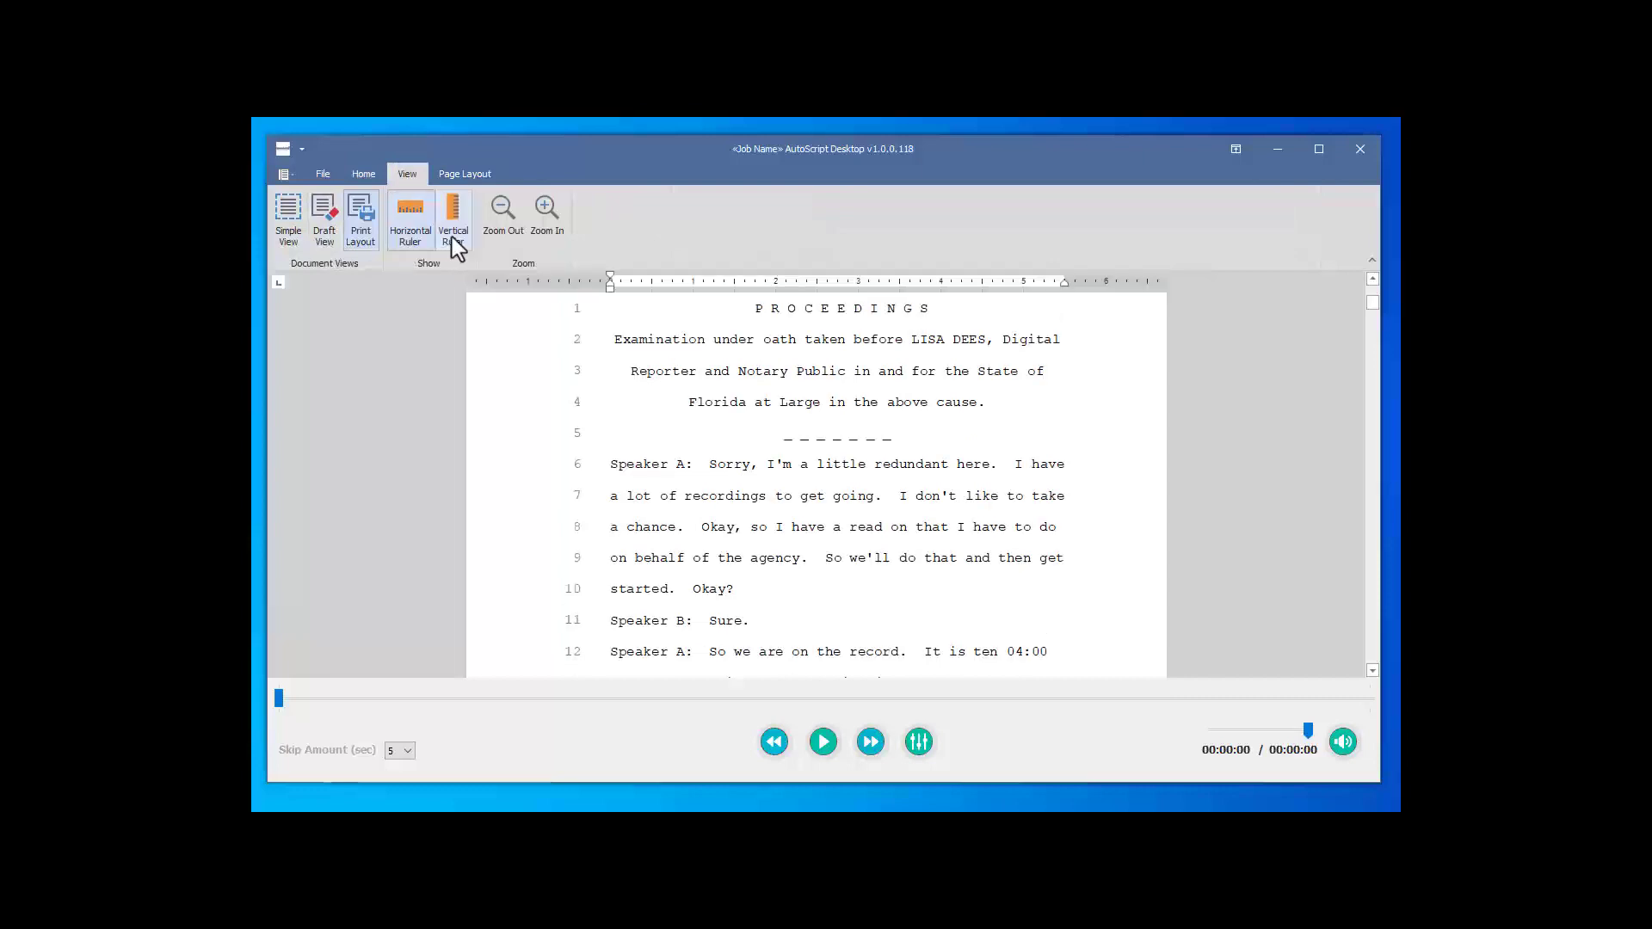
left_click(454, 226)
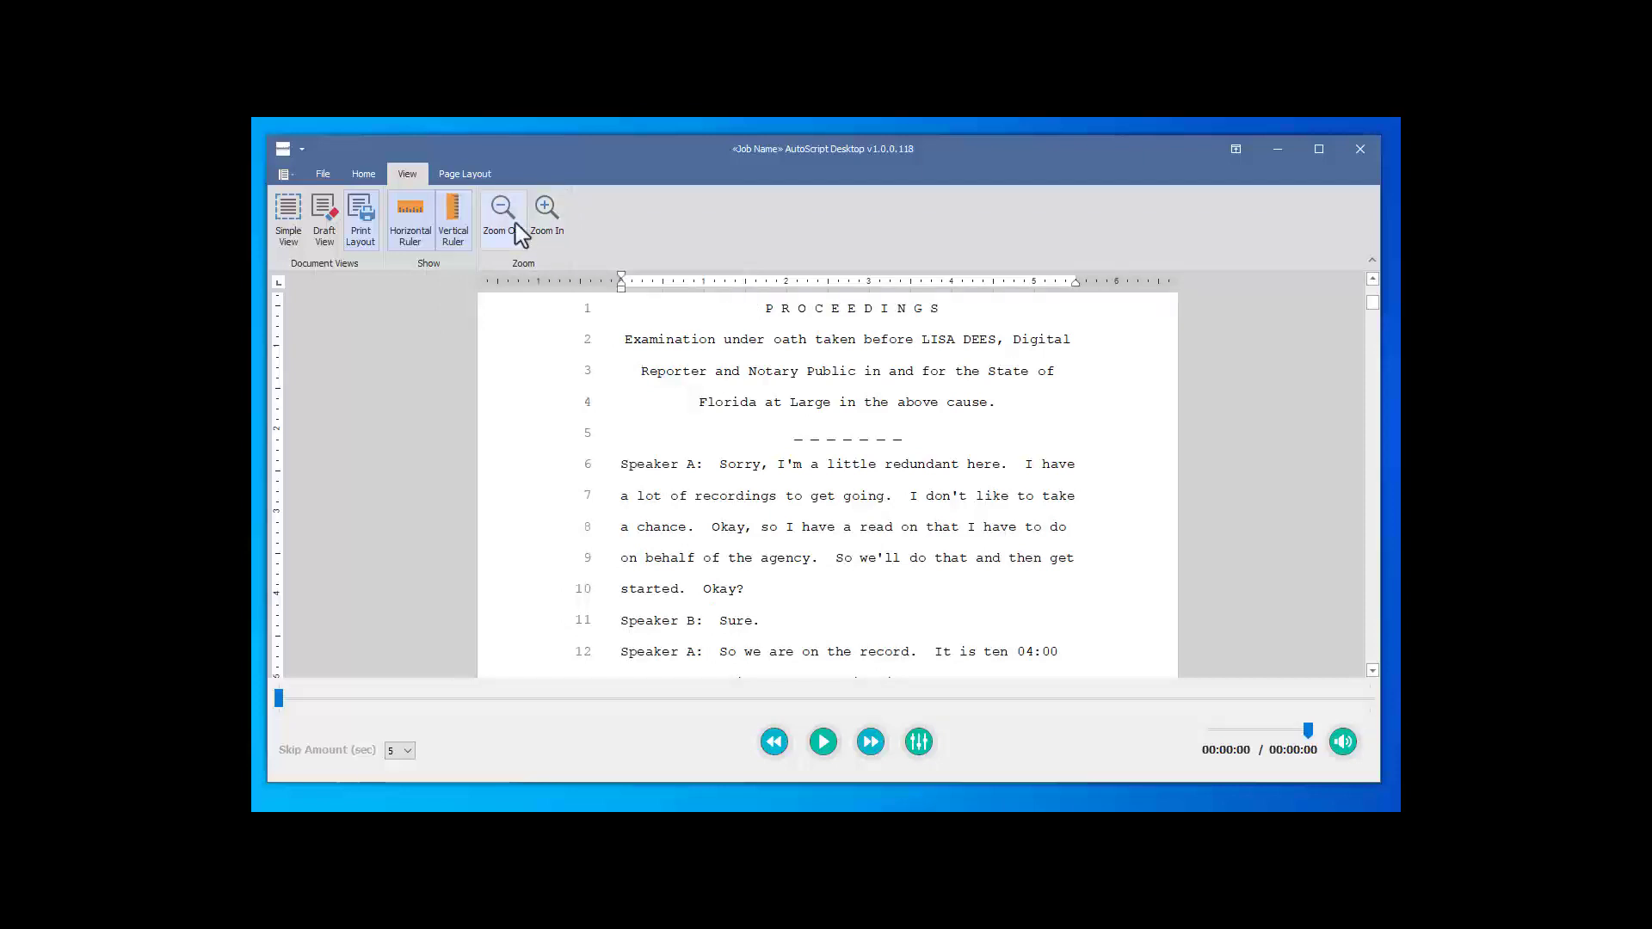
left_click(472, 179)
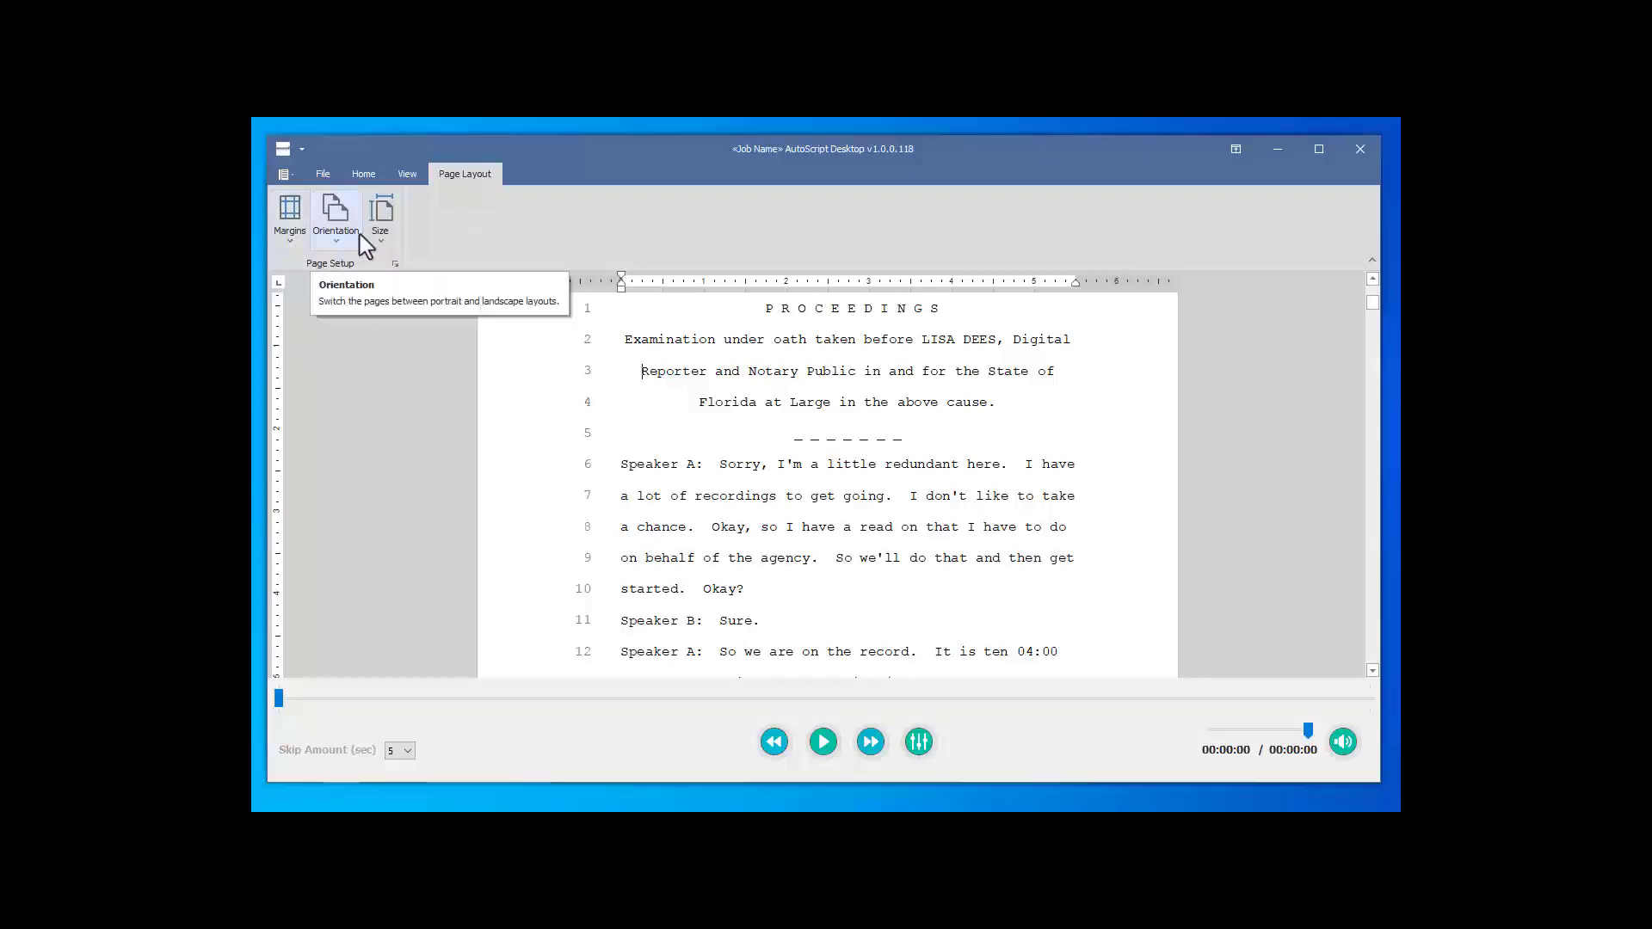
Switch back to the File ribbon with the job and document commands
left_click(324, 175)
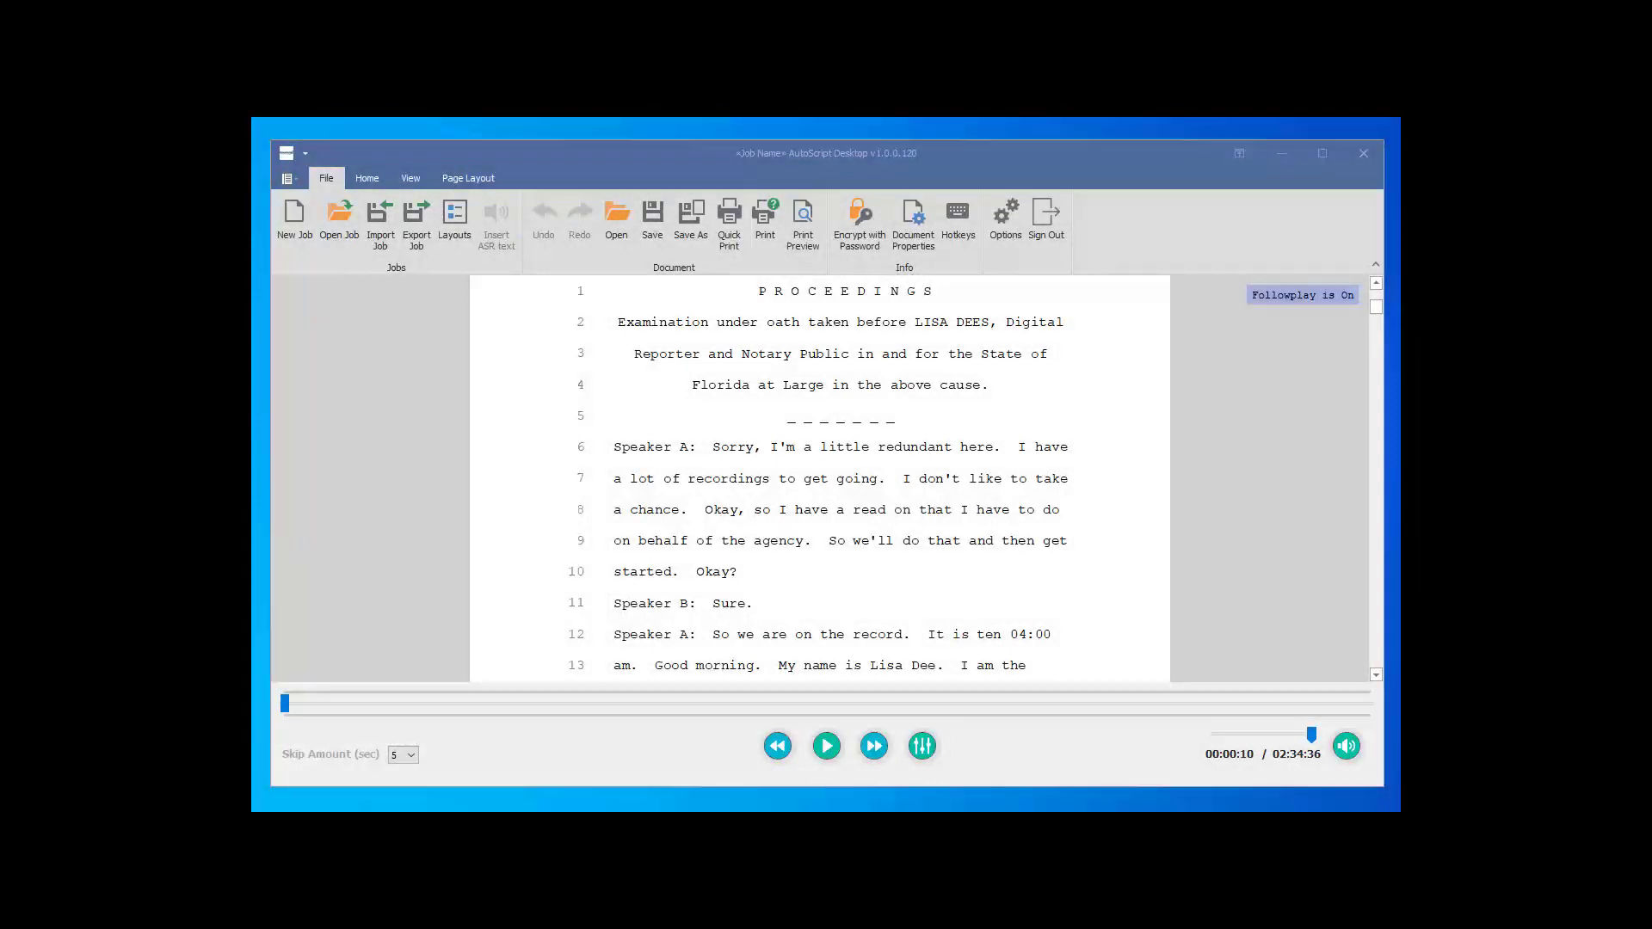
Play the audio with Followplay, pausing at 00:00:22 after 'the agency', then open Follow Play Options
left_click(824, 749)
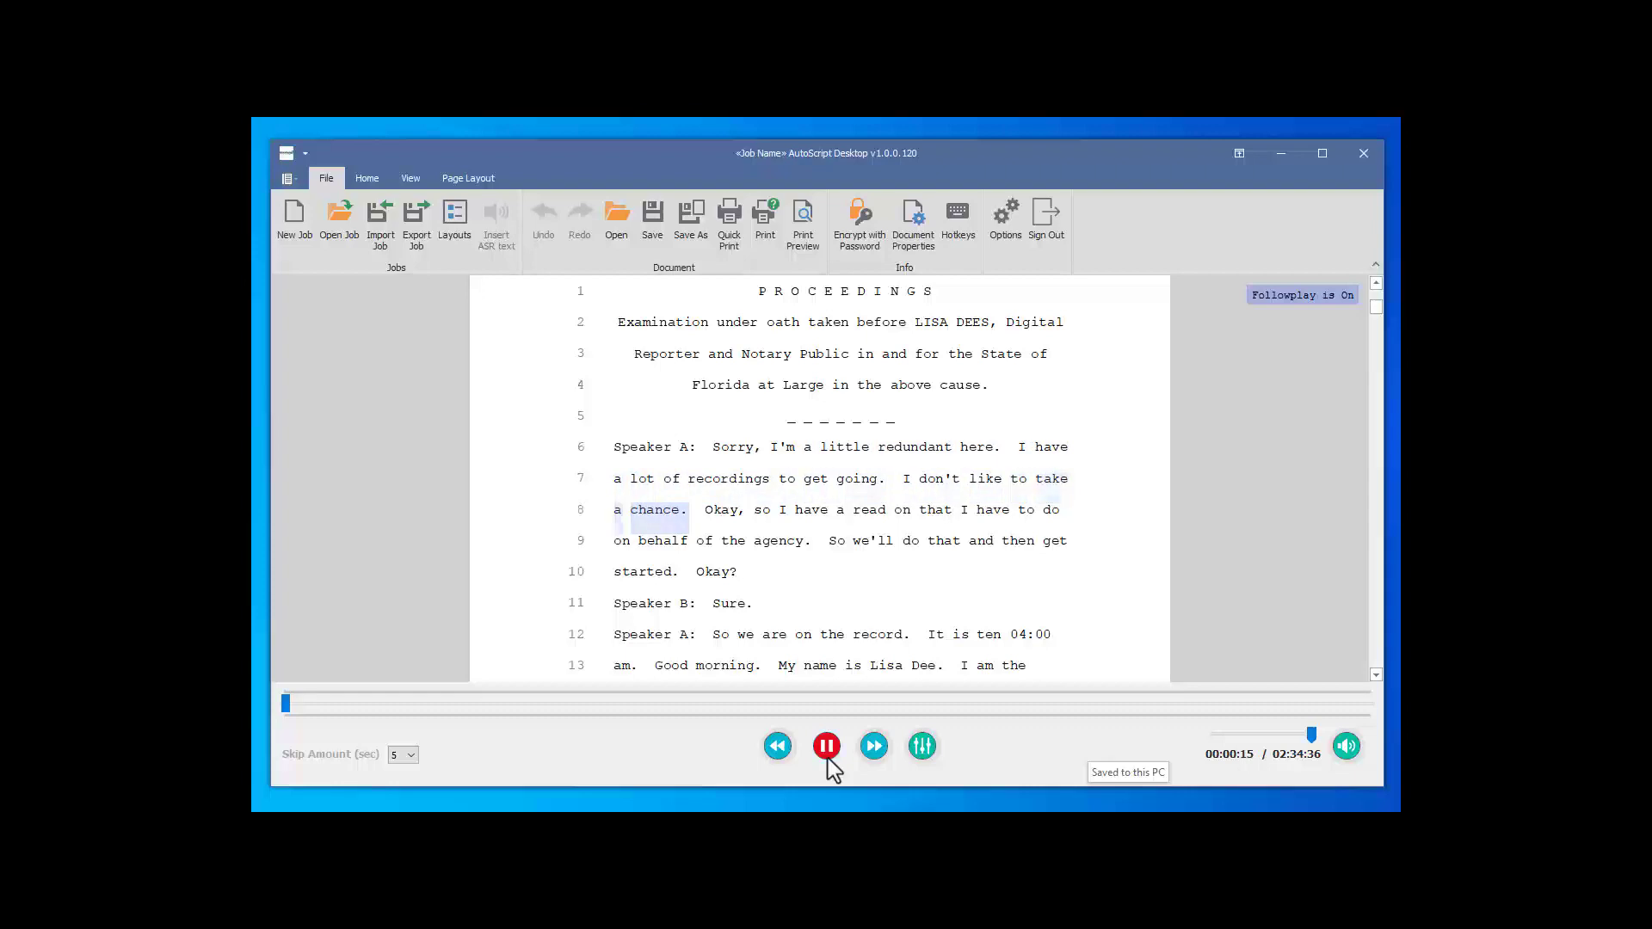
left_click(820, 751)
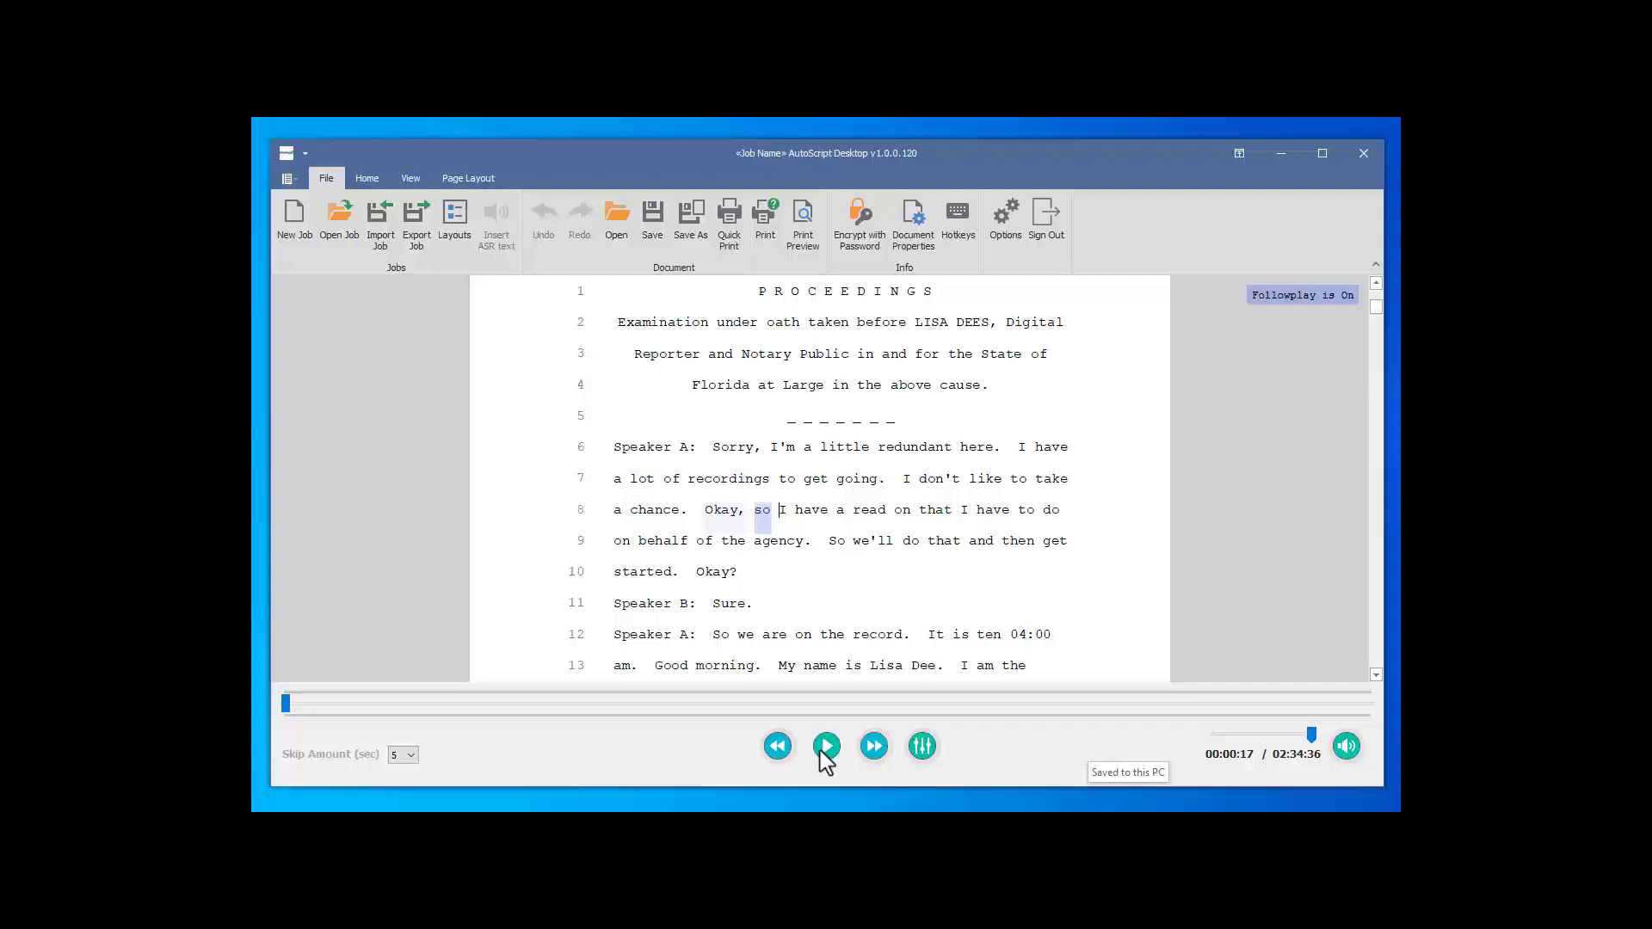
left_click(825, 749)
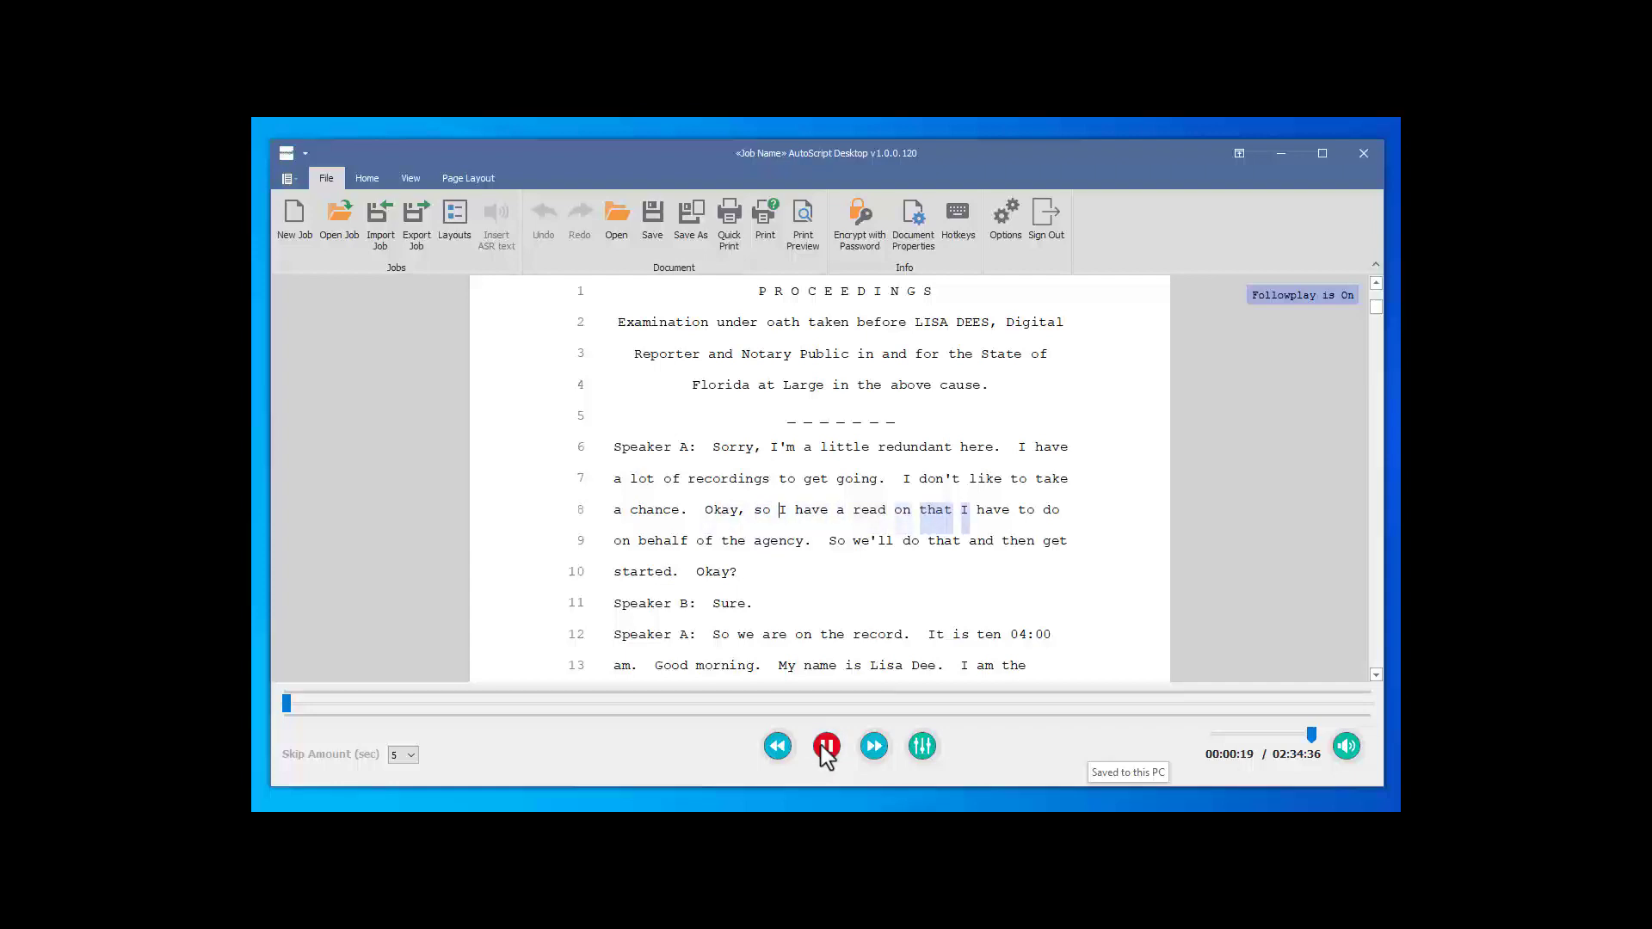
left_click(826, 749)
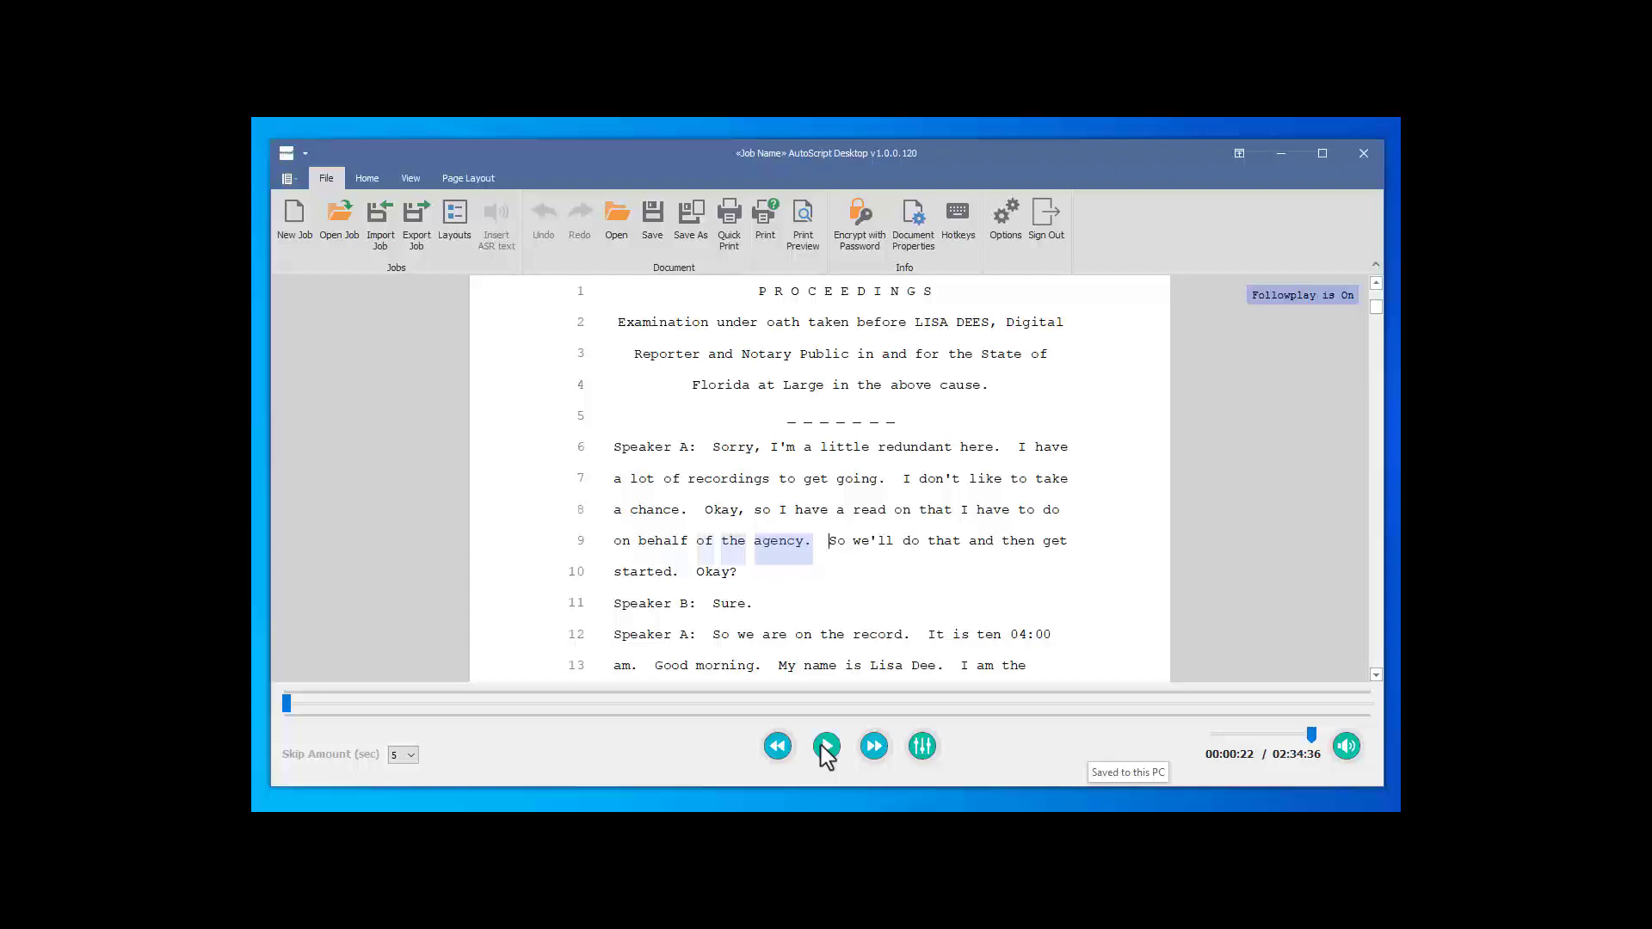
left_click(1006, 222)
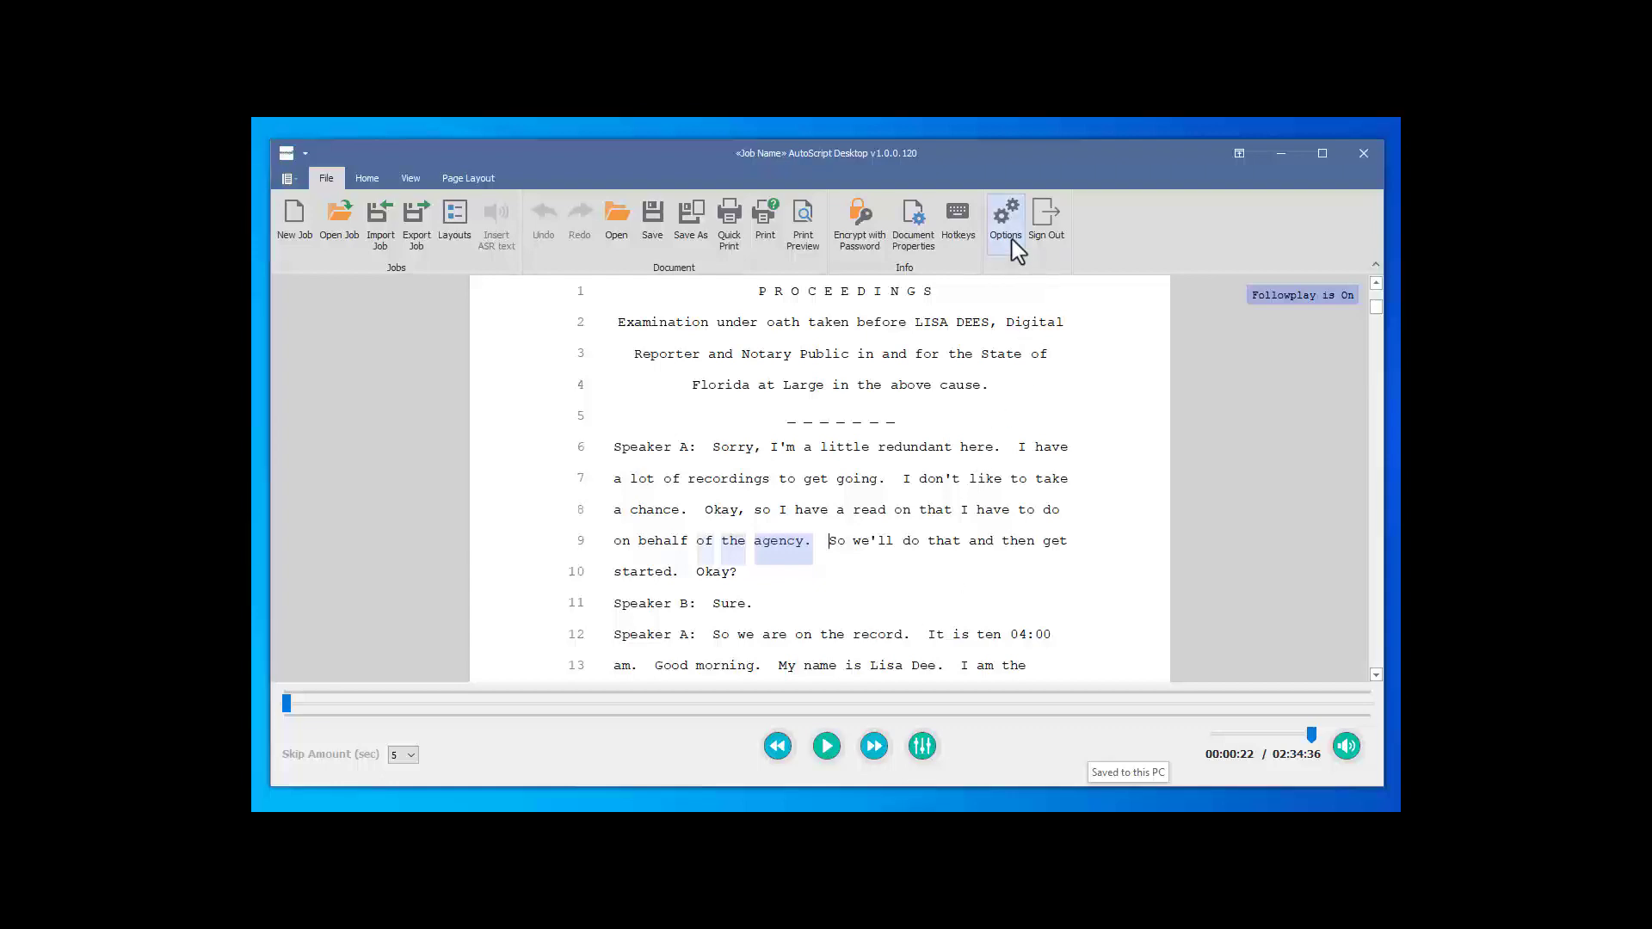
Turn off follow play in the Follow Play Options and apply the settings
left_click_drag(287, 173, 478, 175)
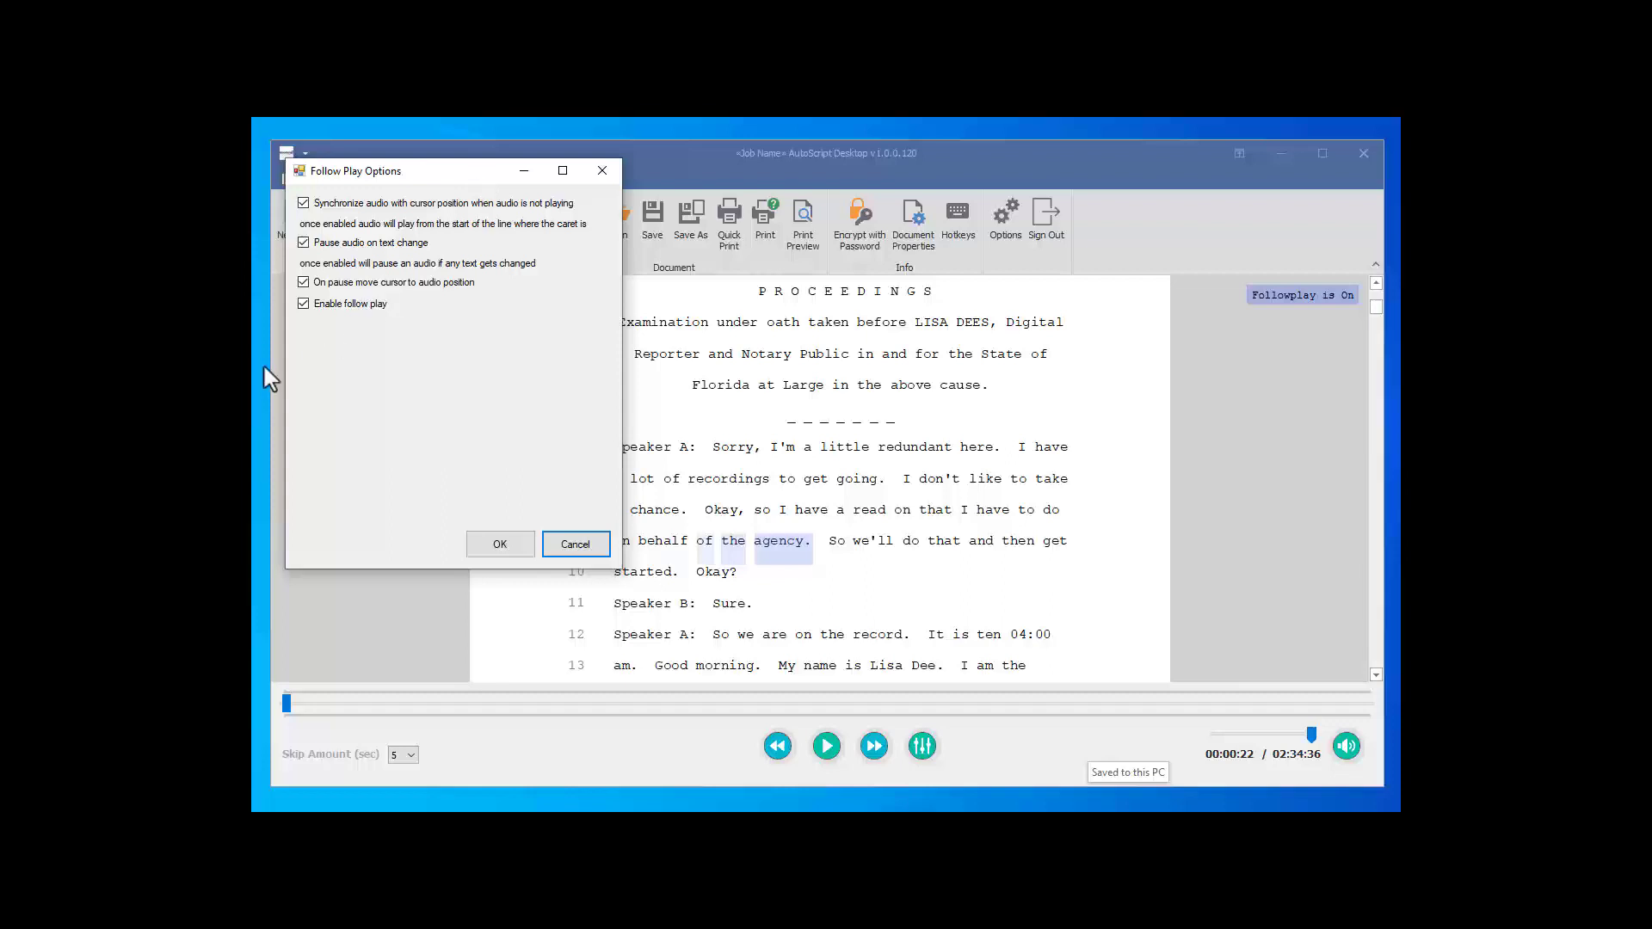
left_click(310, 308)
left_click(499, 543)
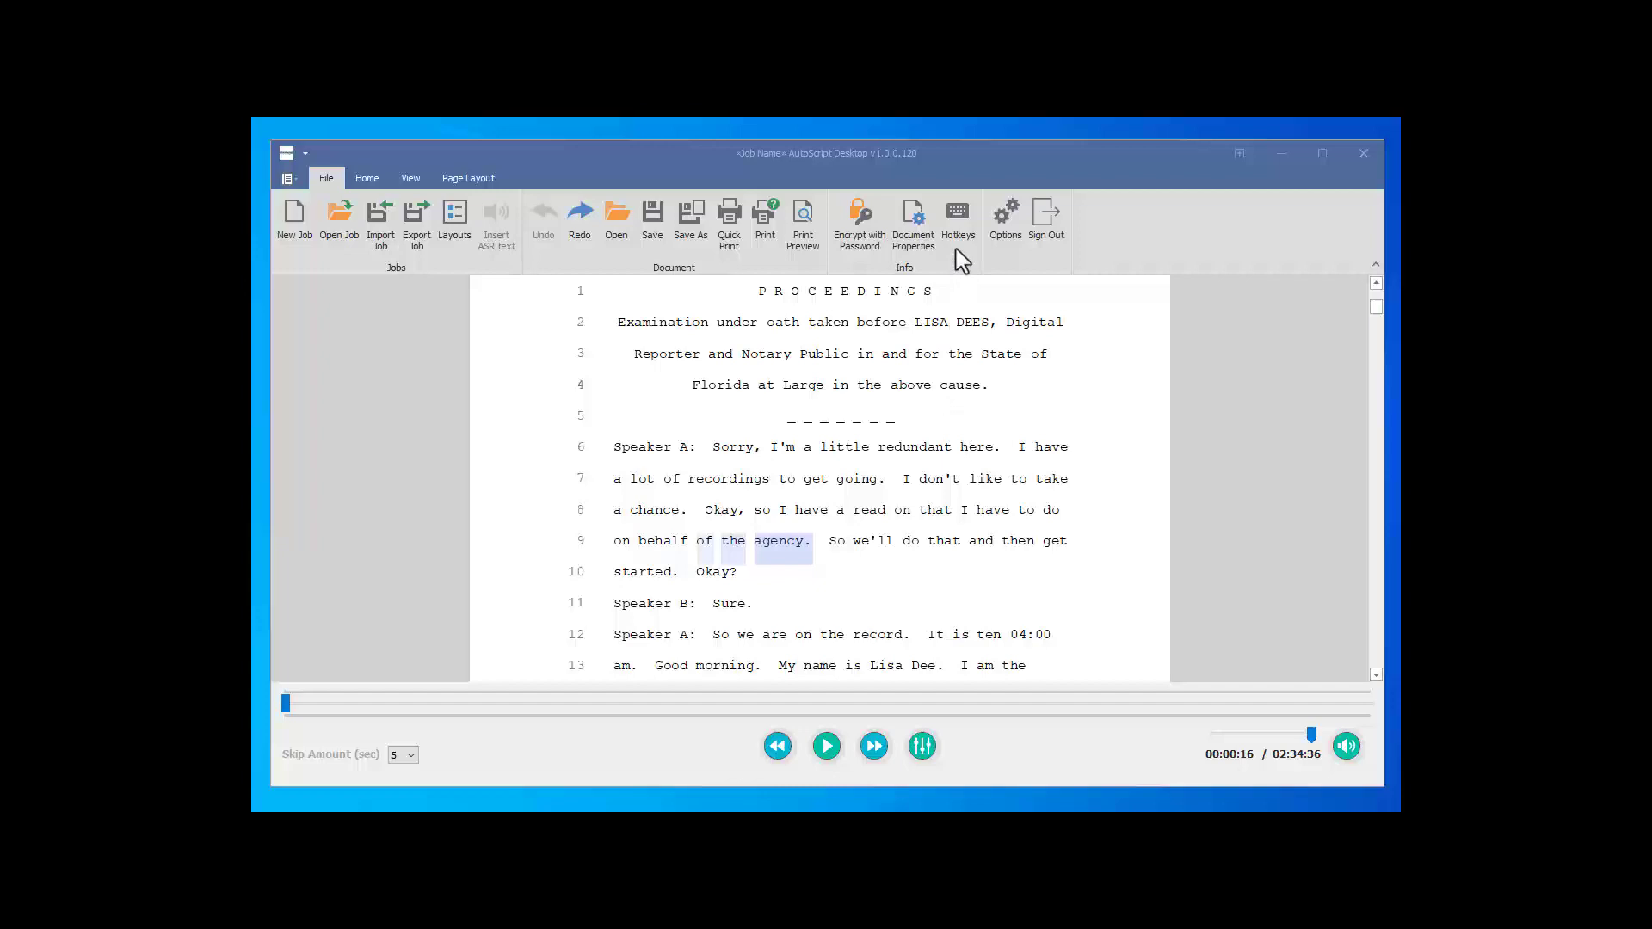
Open the HotKeys dialog, center it and enlarge it to show more shortcuts
left_click(957, 217)
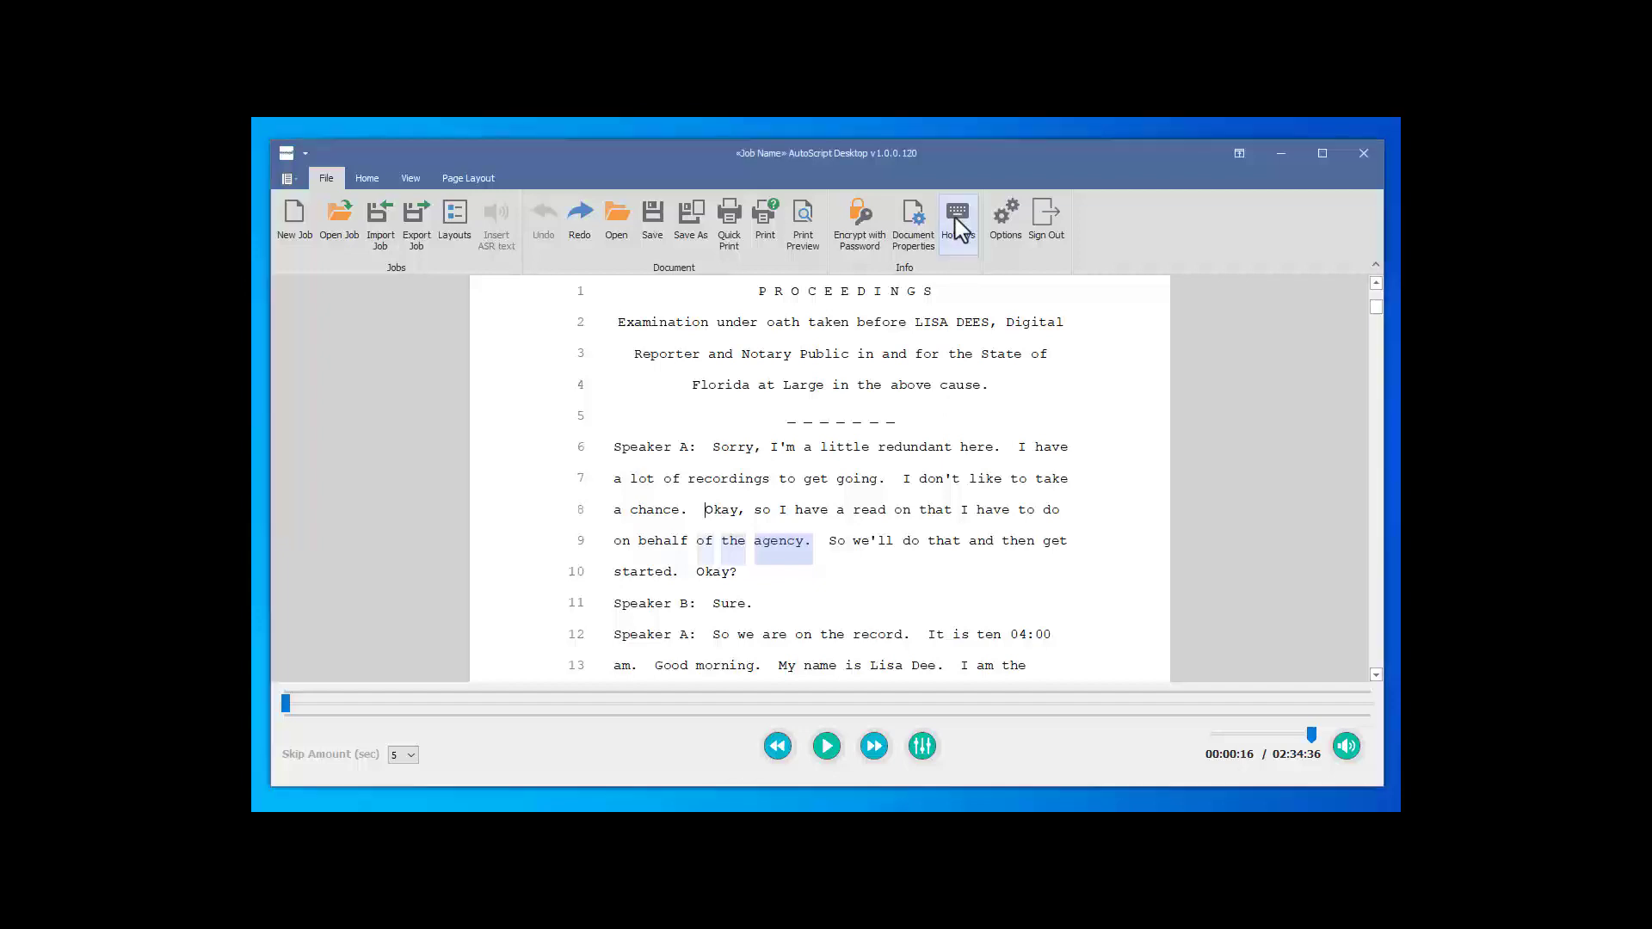
left_click_drag(382, 224, 862, 172)
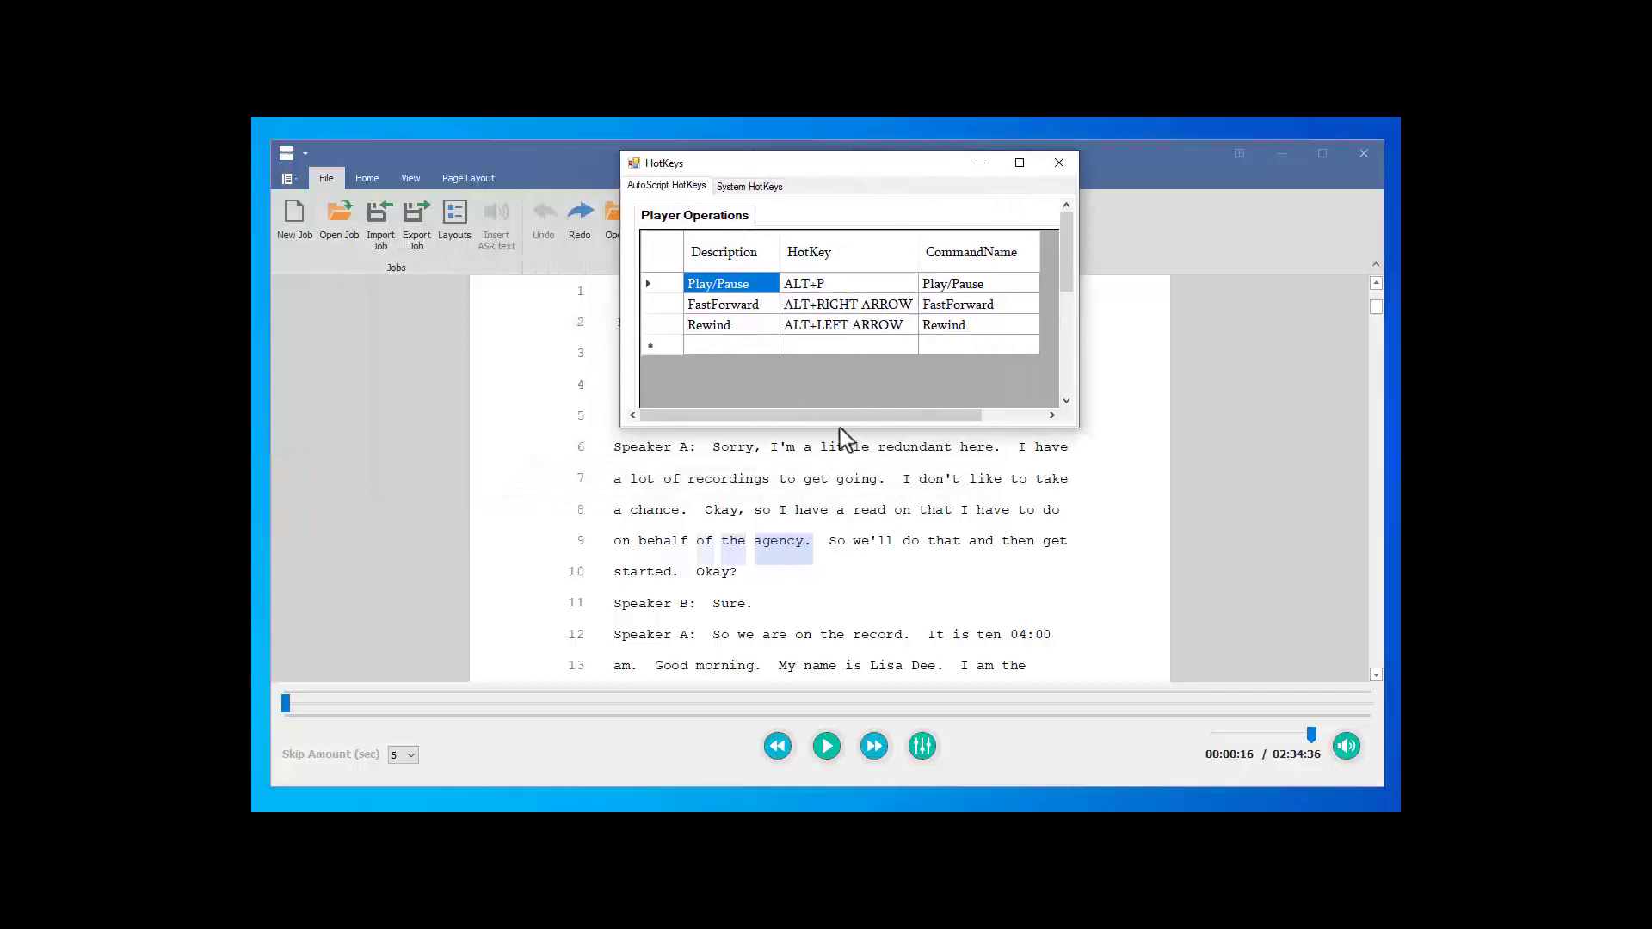
left_click_drag(836, 427, 833, 705)
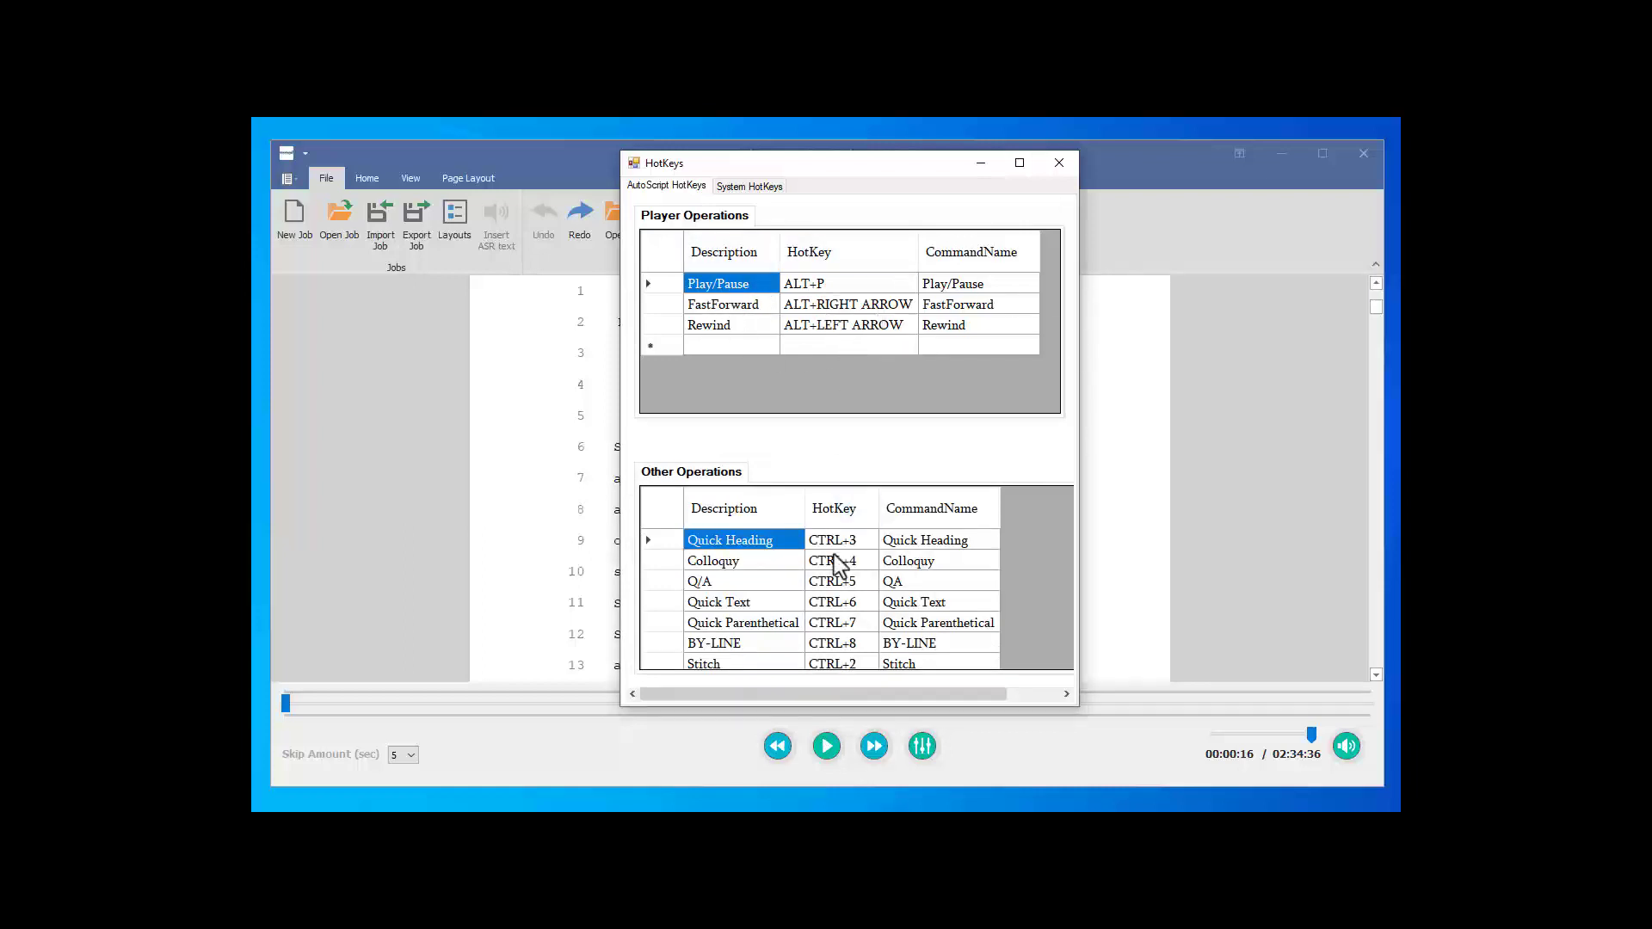
Check the System HotKeys list, then scroll AutoScript HotKeys down to Insert Question and Insert Answer
left_click(773, 187)
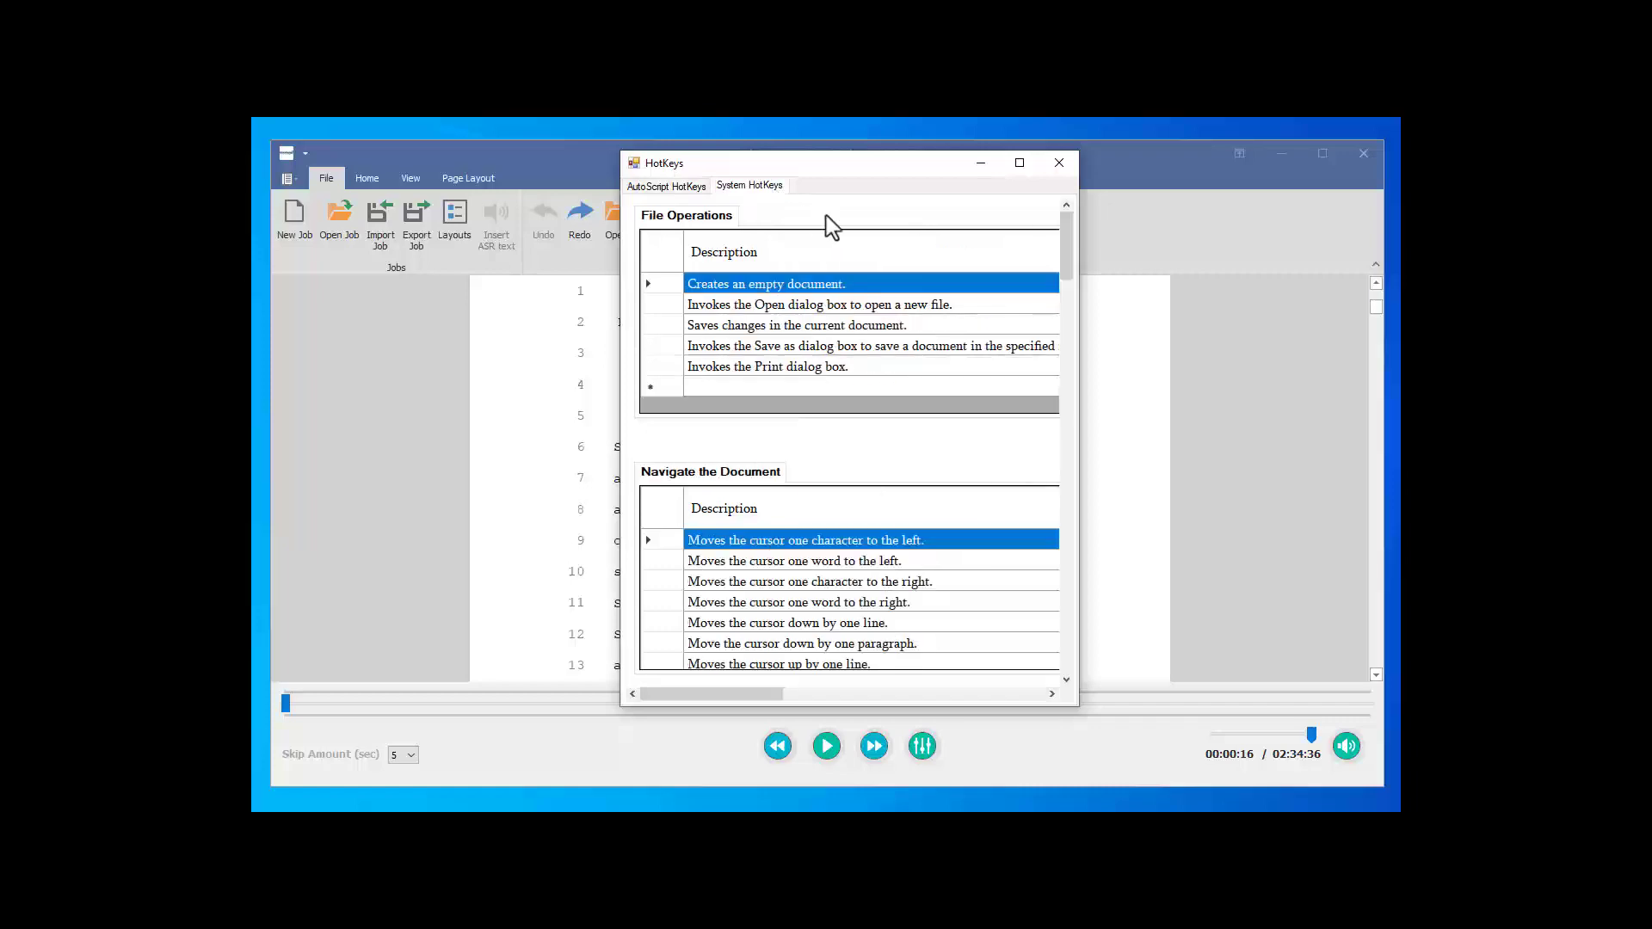
mouse_move(1071, 252)
left_mouse_down()
mouse_move(1070, 382)
mouse_move(1065, 236)
left_mouse_up()
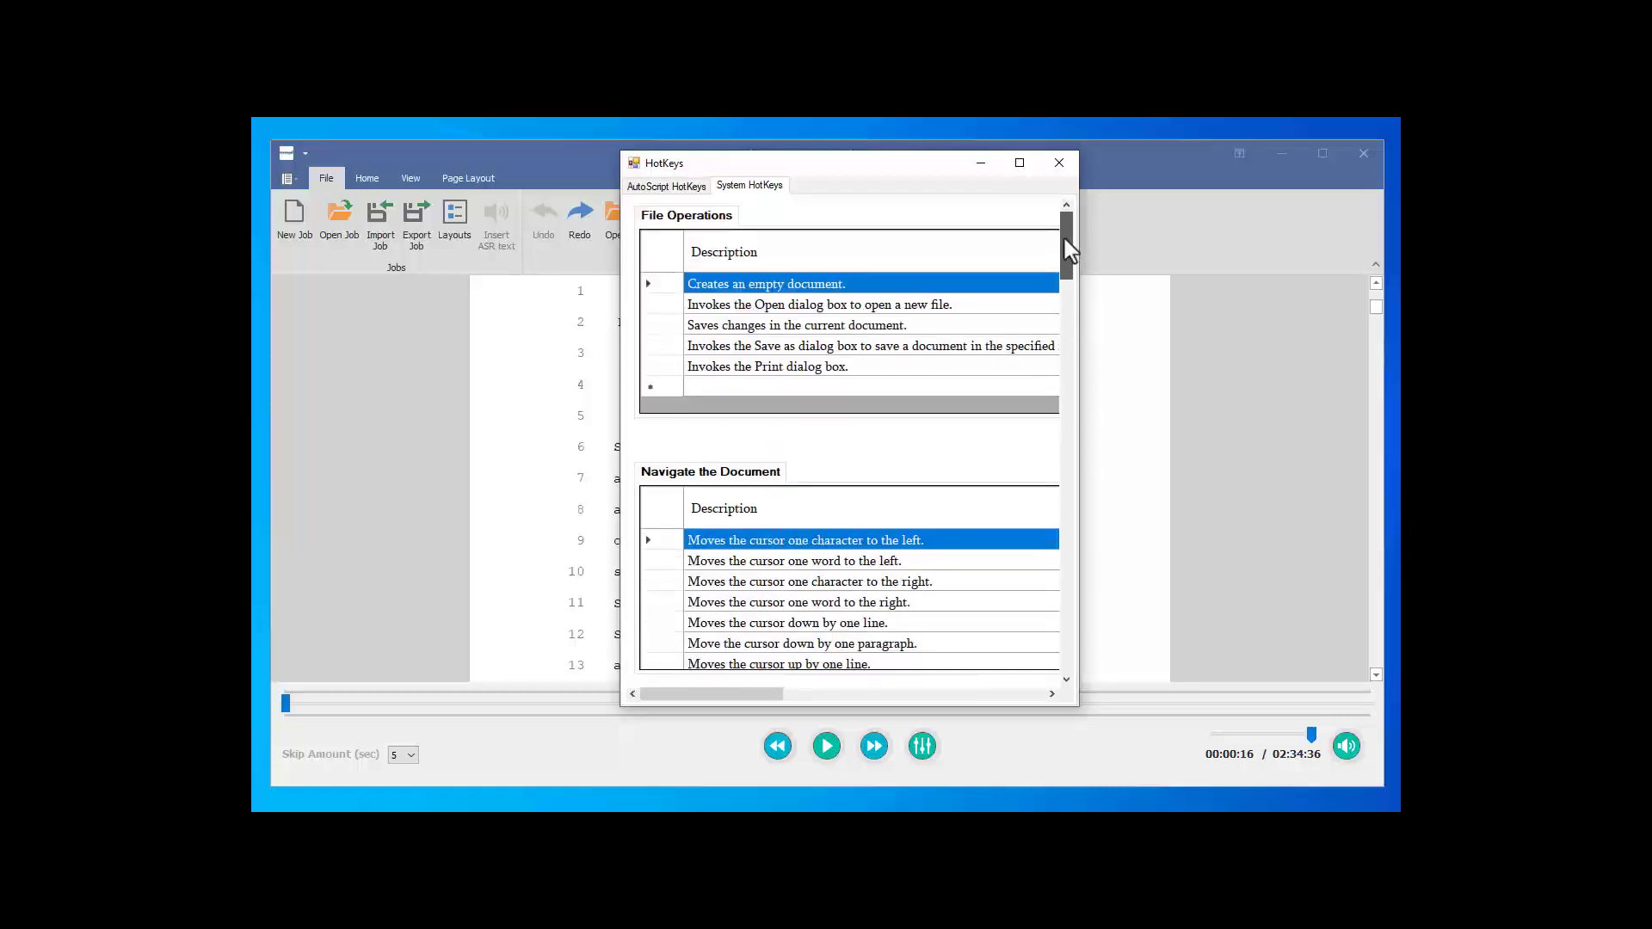
left_click(683, 188)
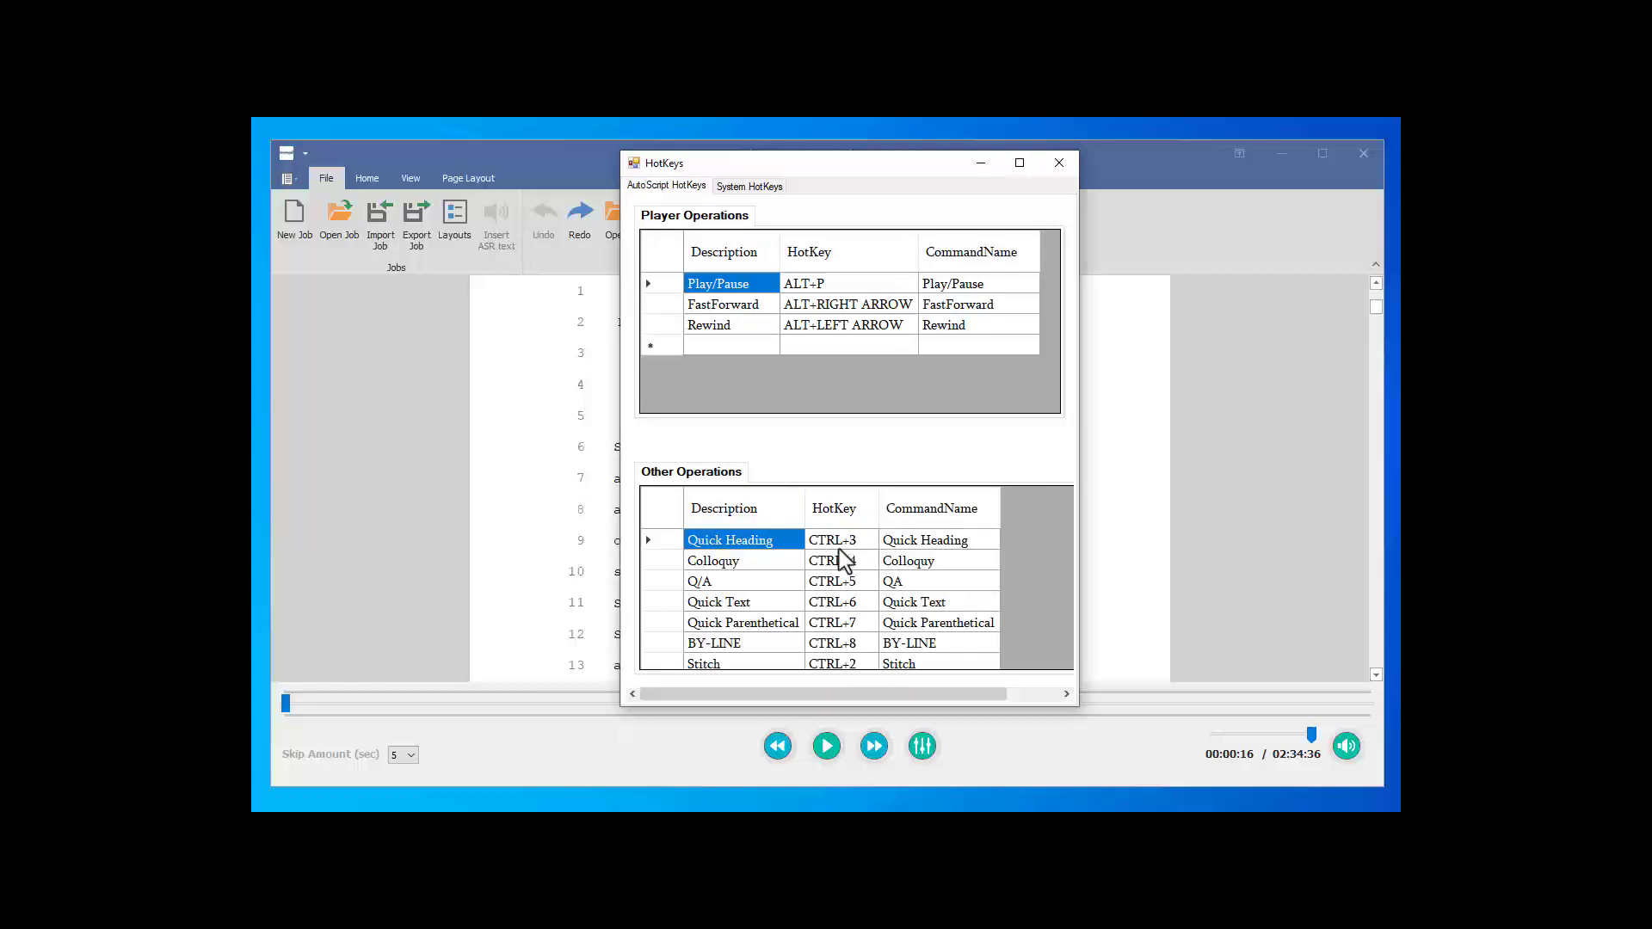
scroll(755, 642, "down", 2)
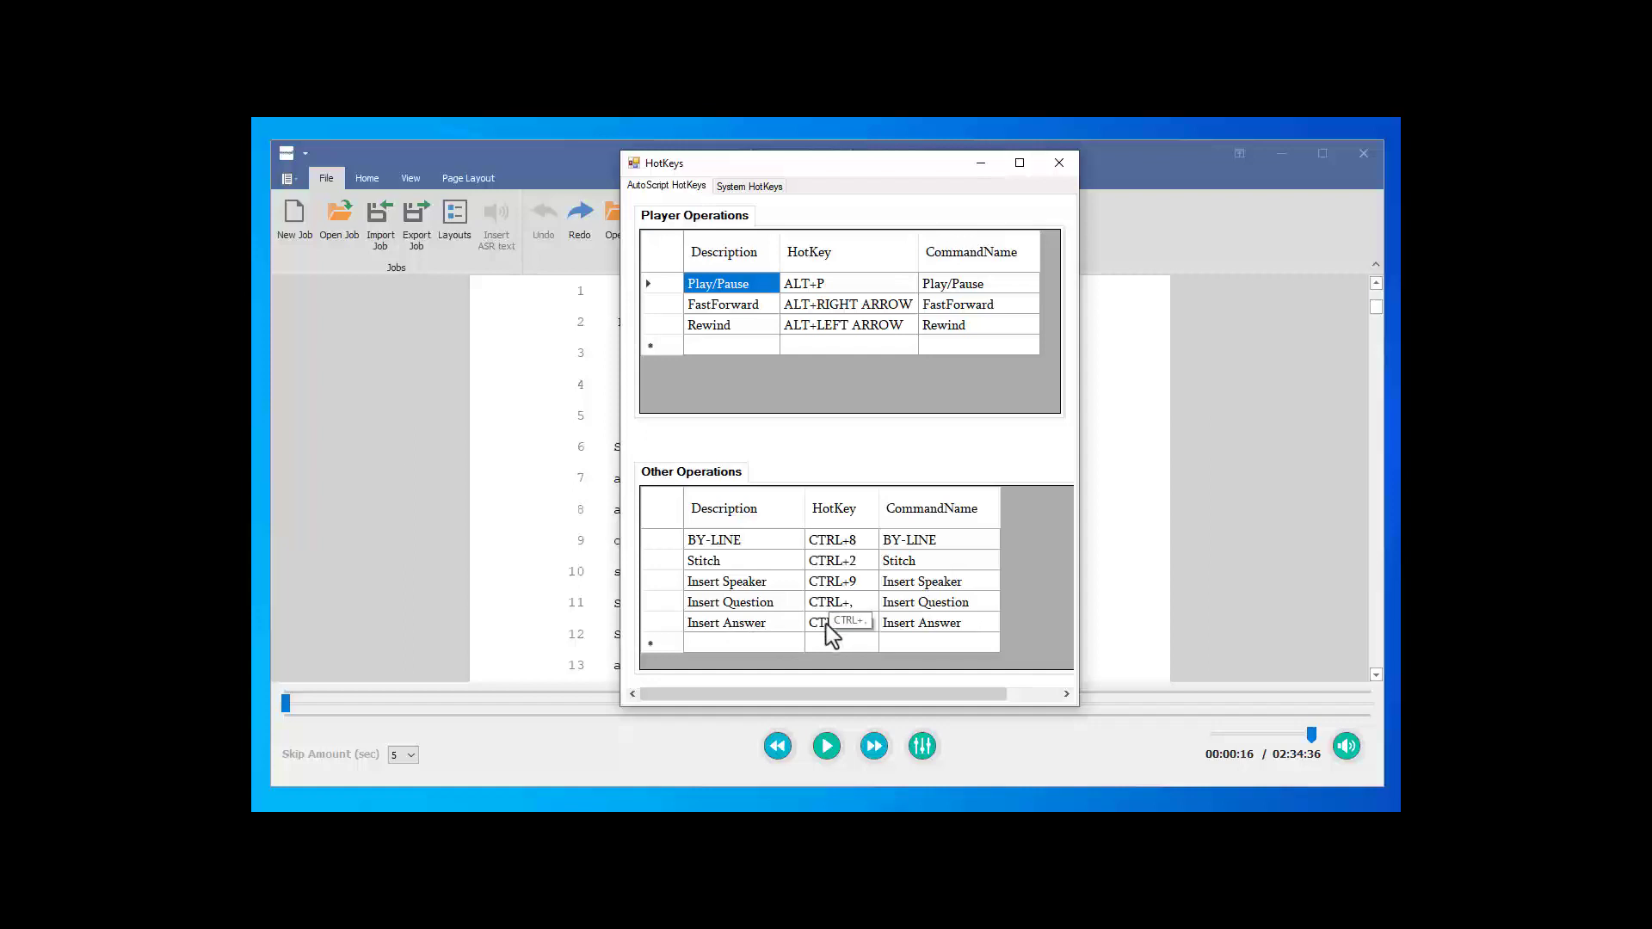
Assign CTRL+Q as the Insert Question hotkey
left_click(722, 606)
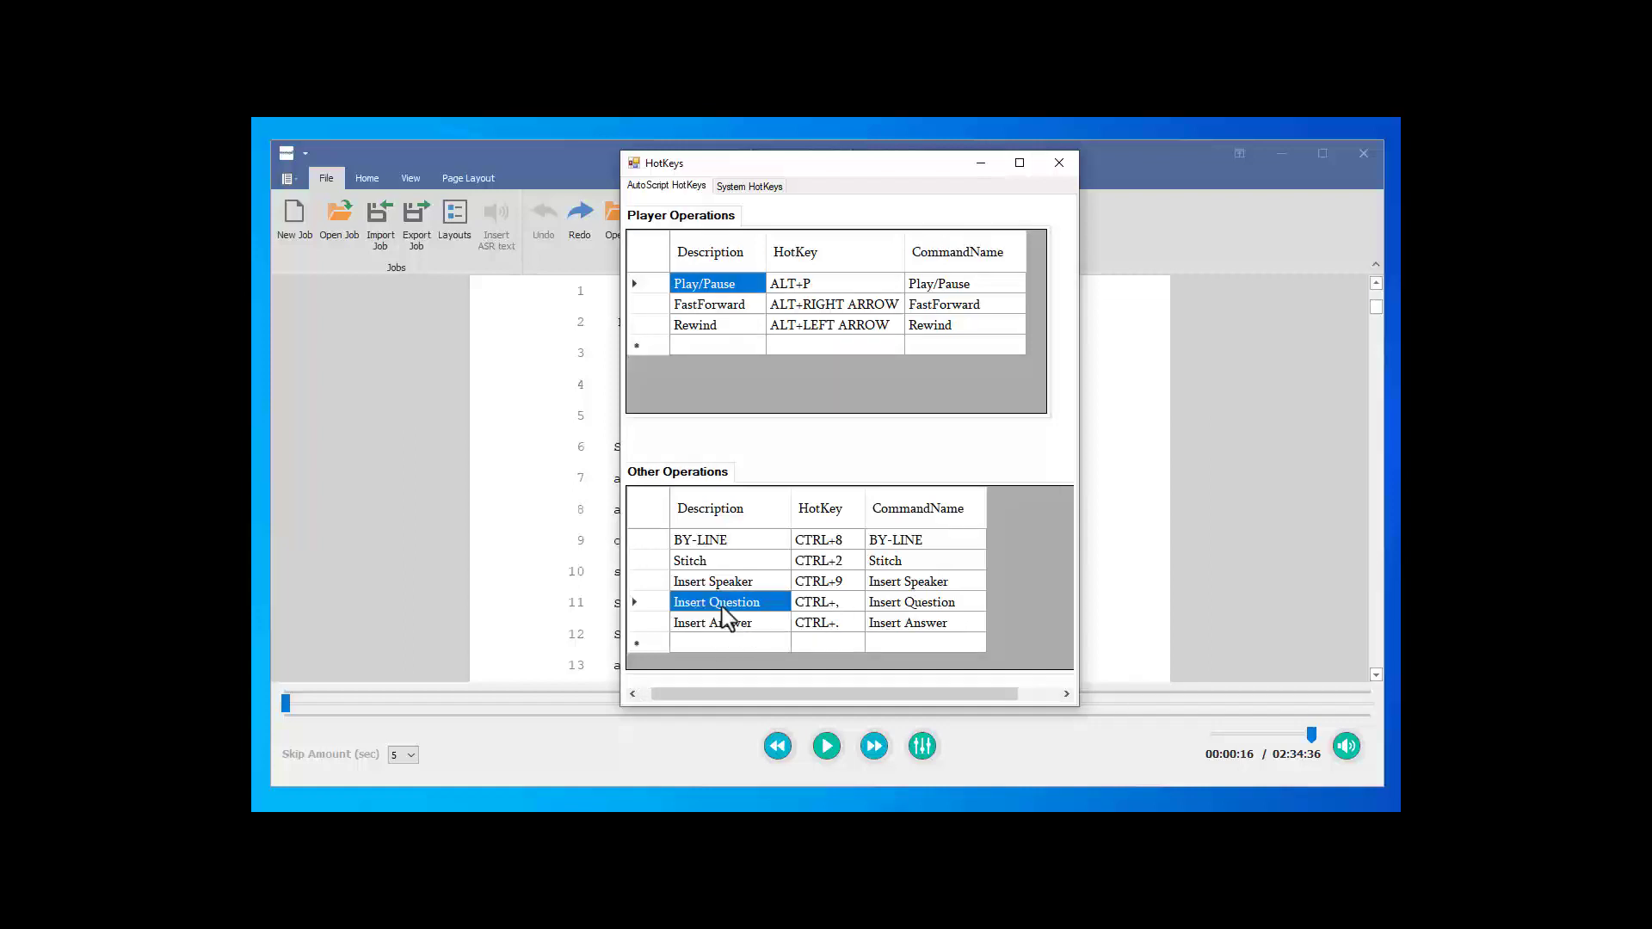
left_click_drag(303, 259, 432, 278)
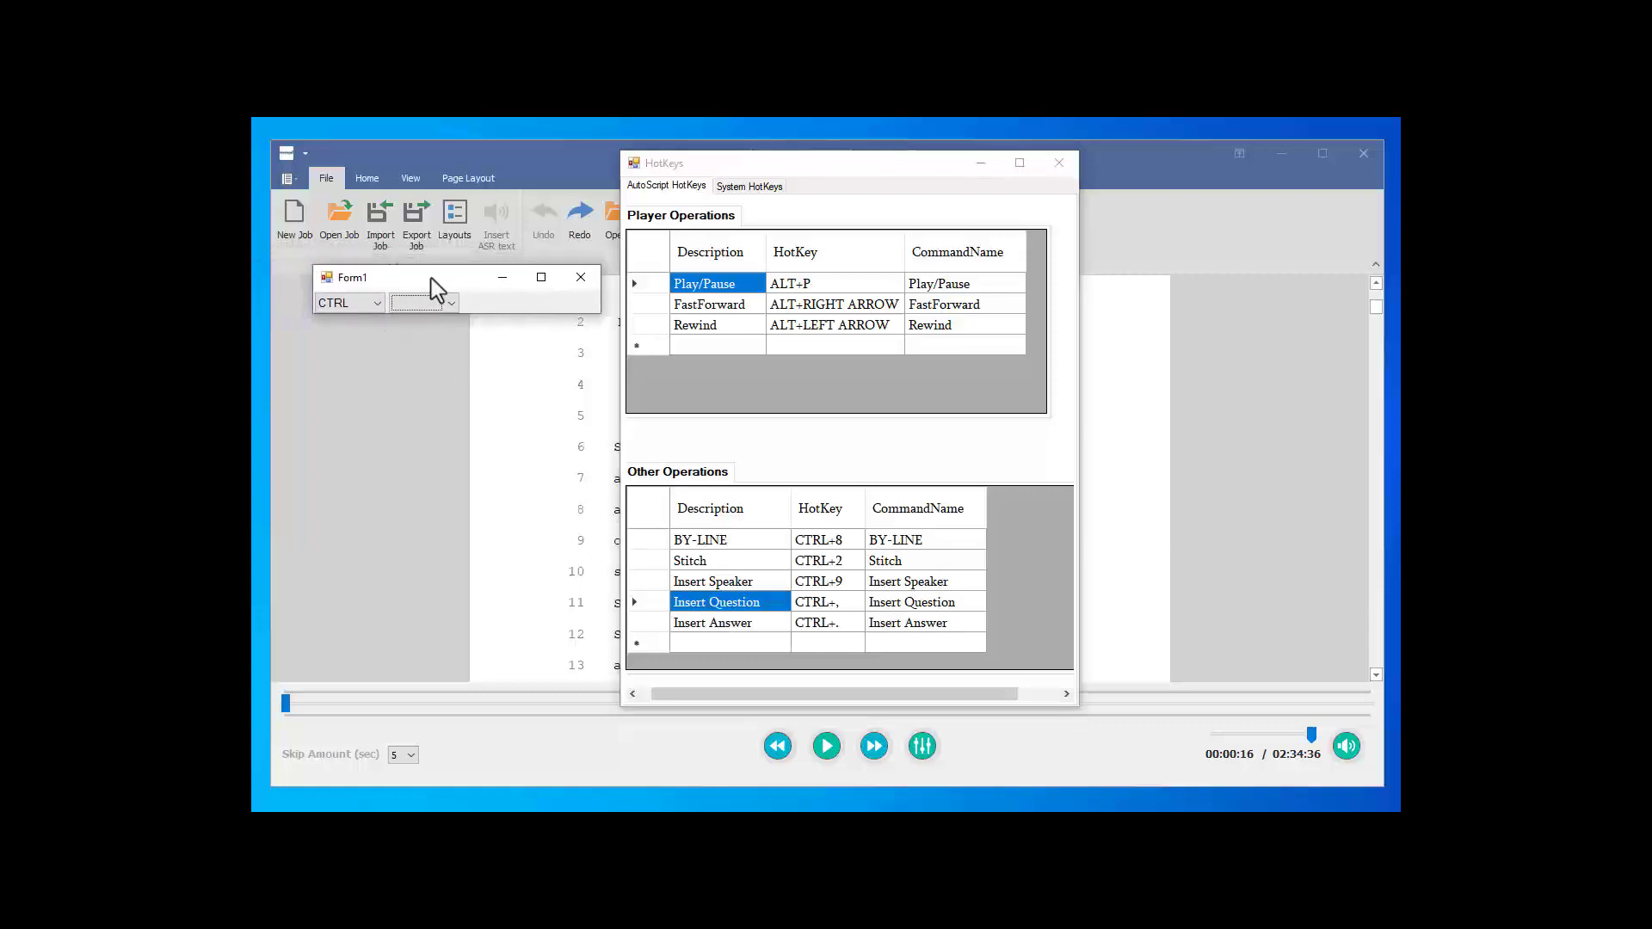
left_click(377, 306)
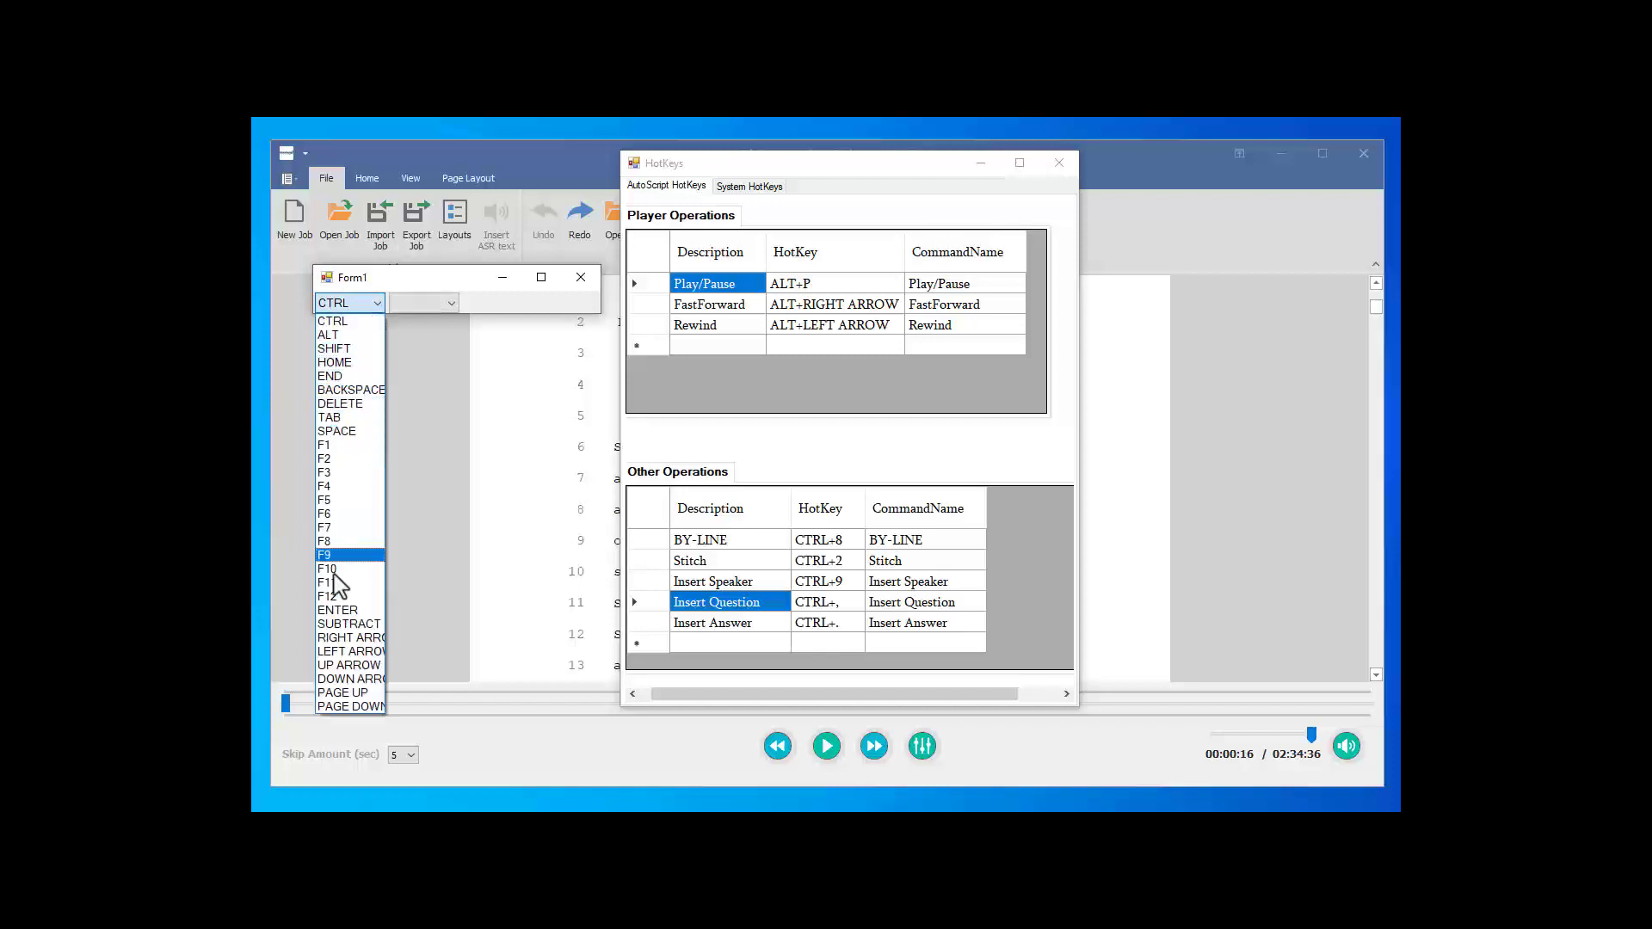
left_click(358, 321)
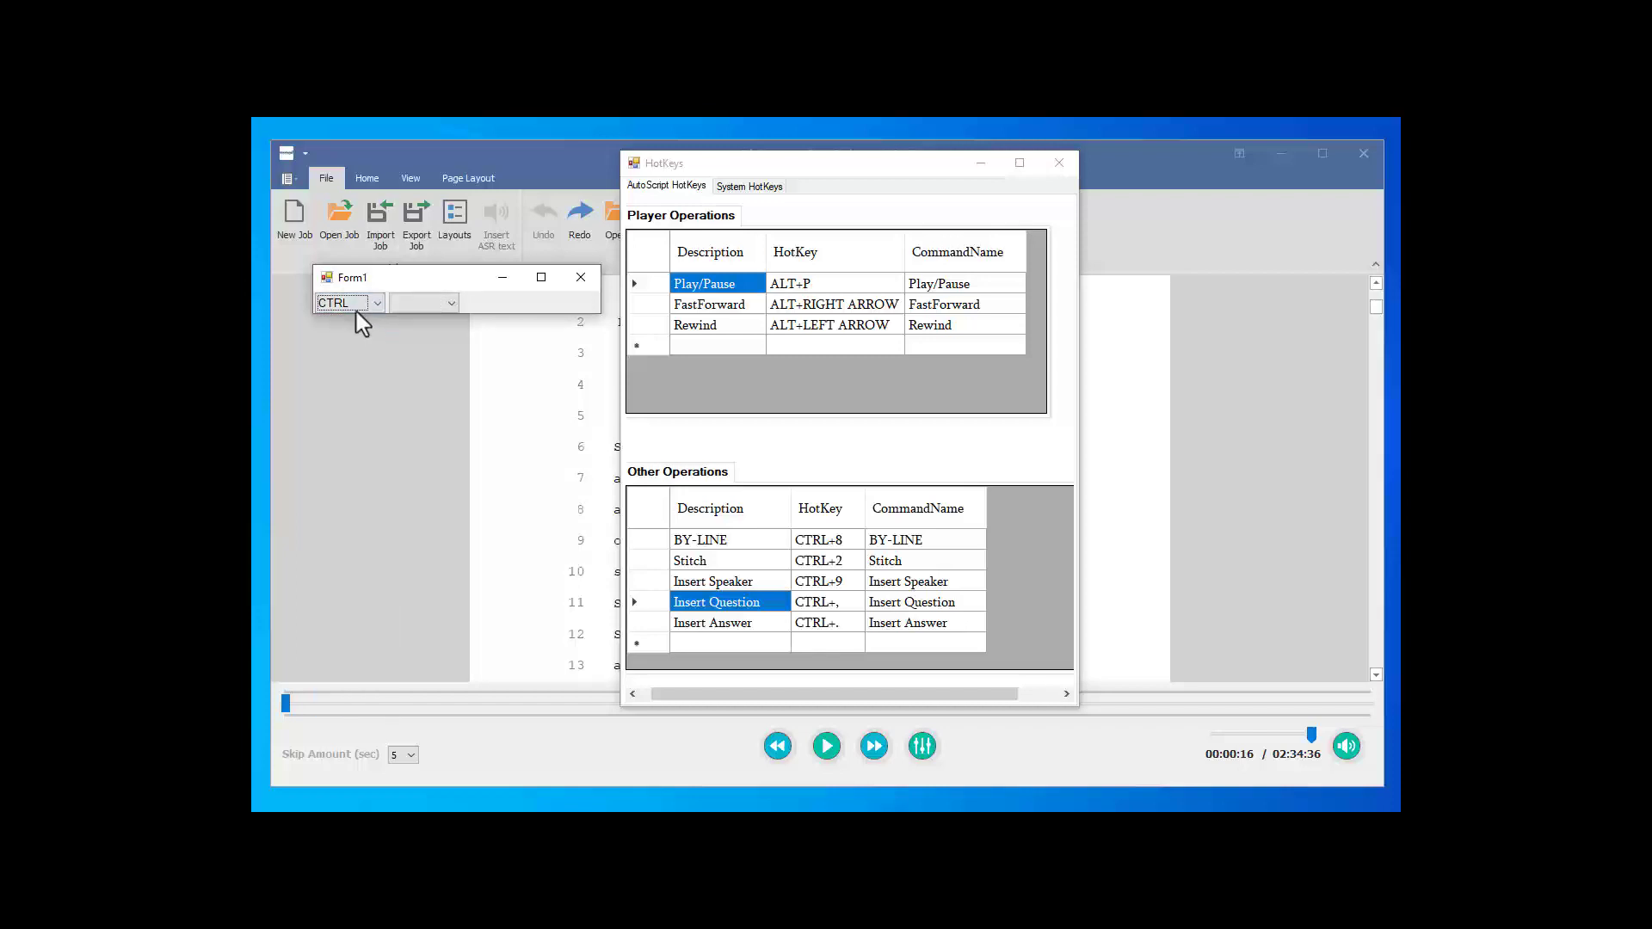
left_click(451, 303)
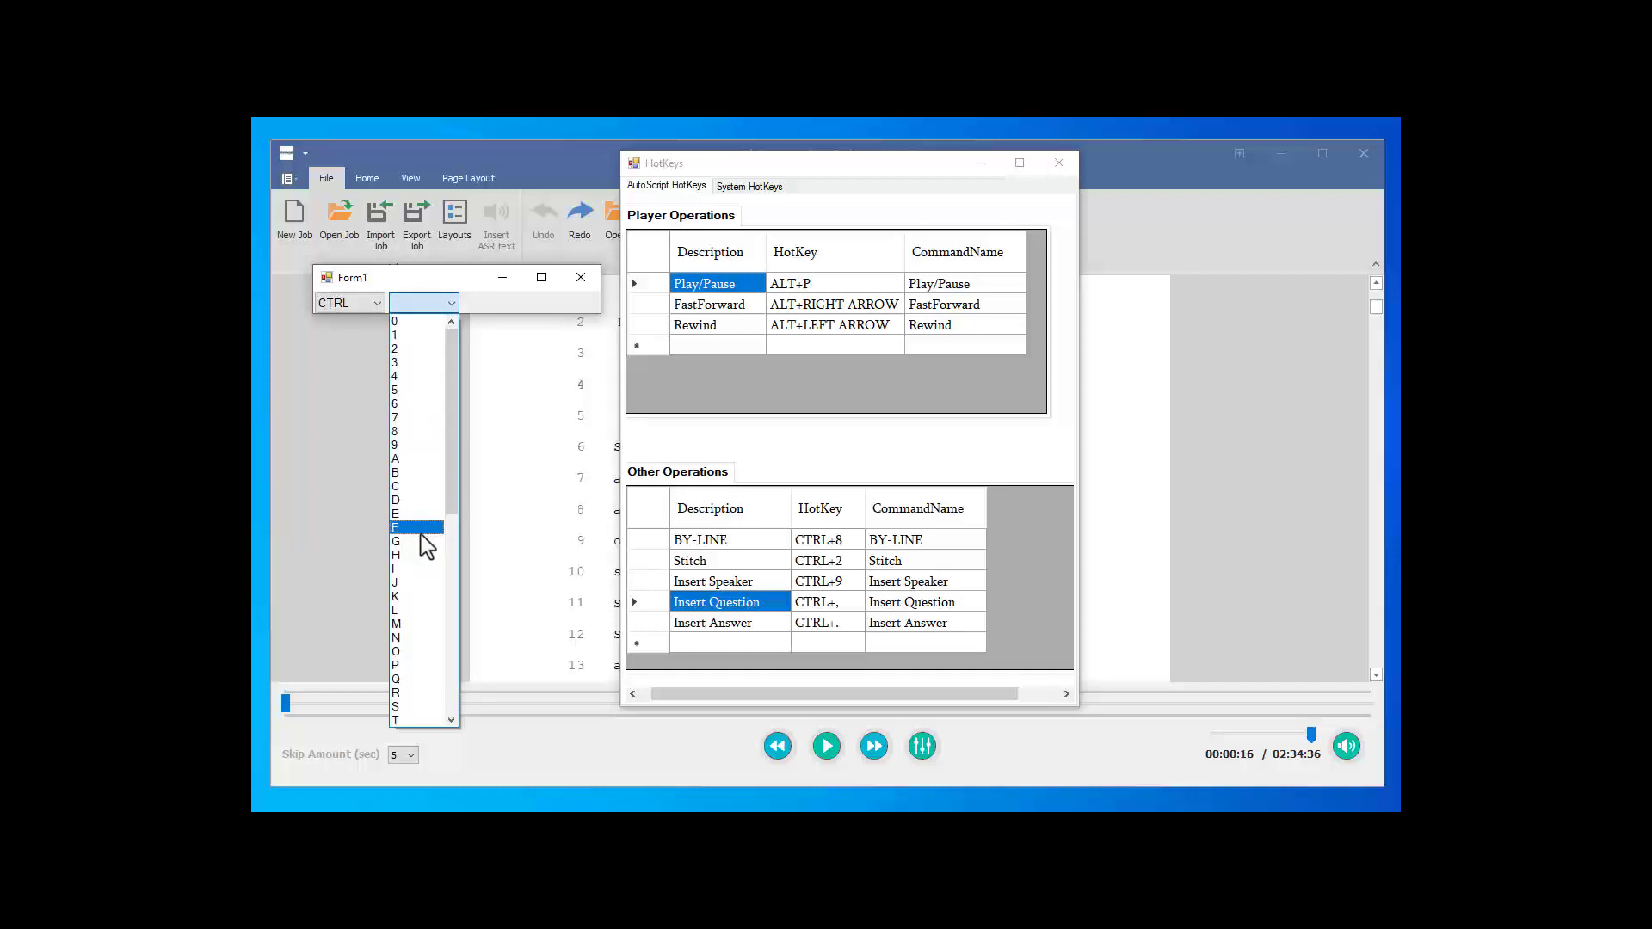
left_click(414, 680)
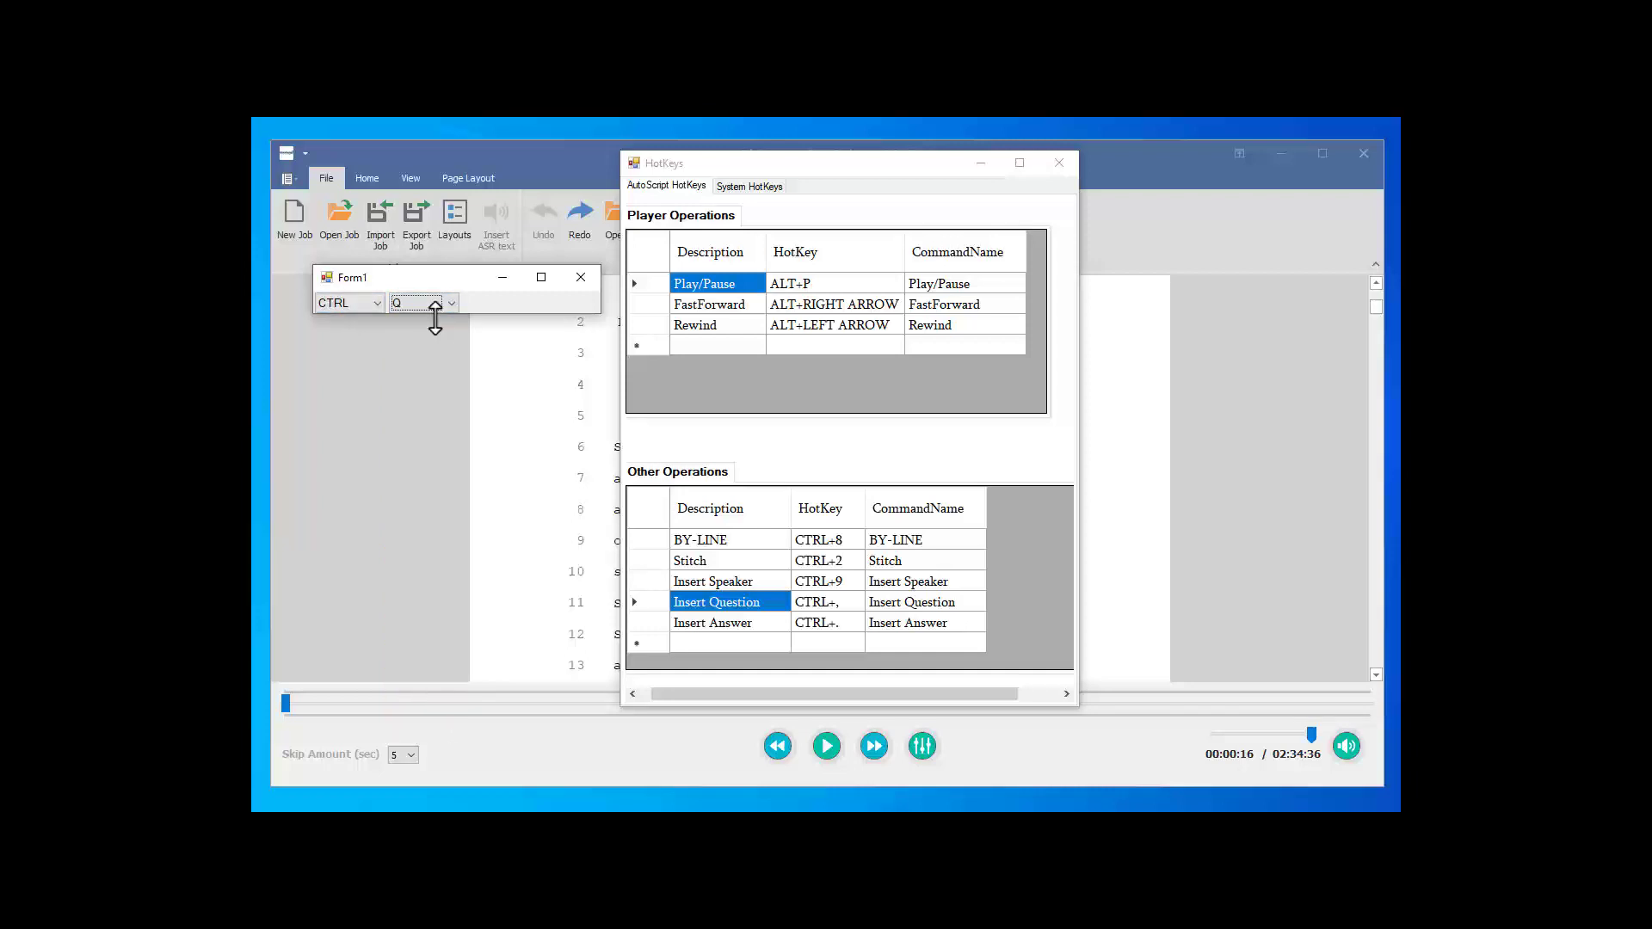
left_click(581, 278)
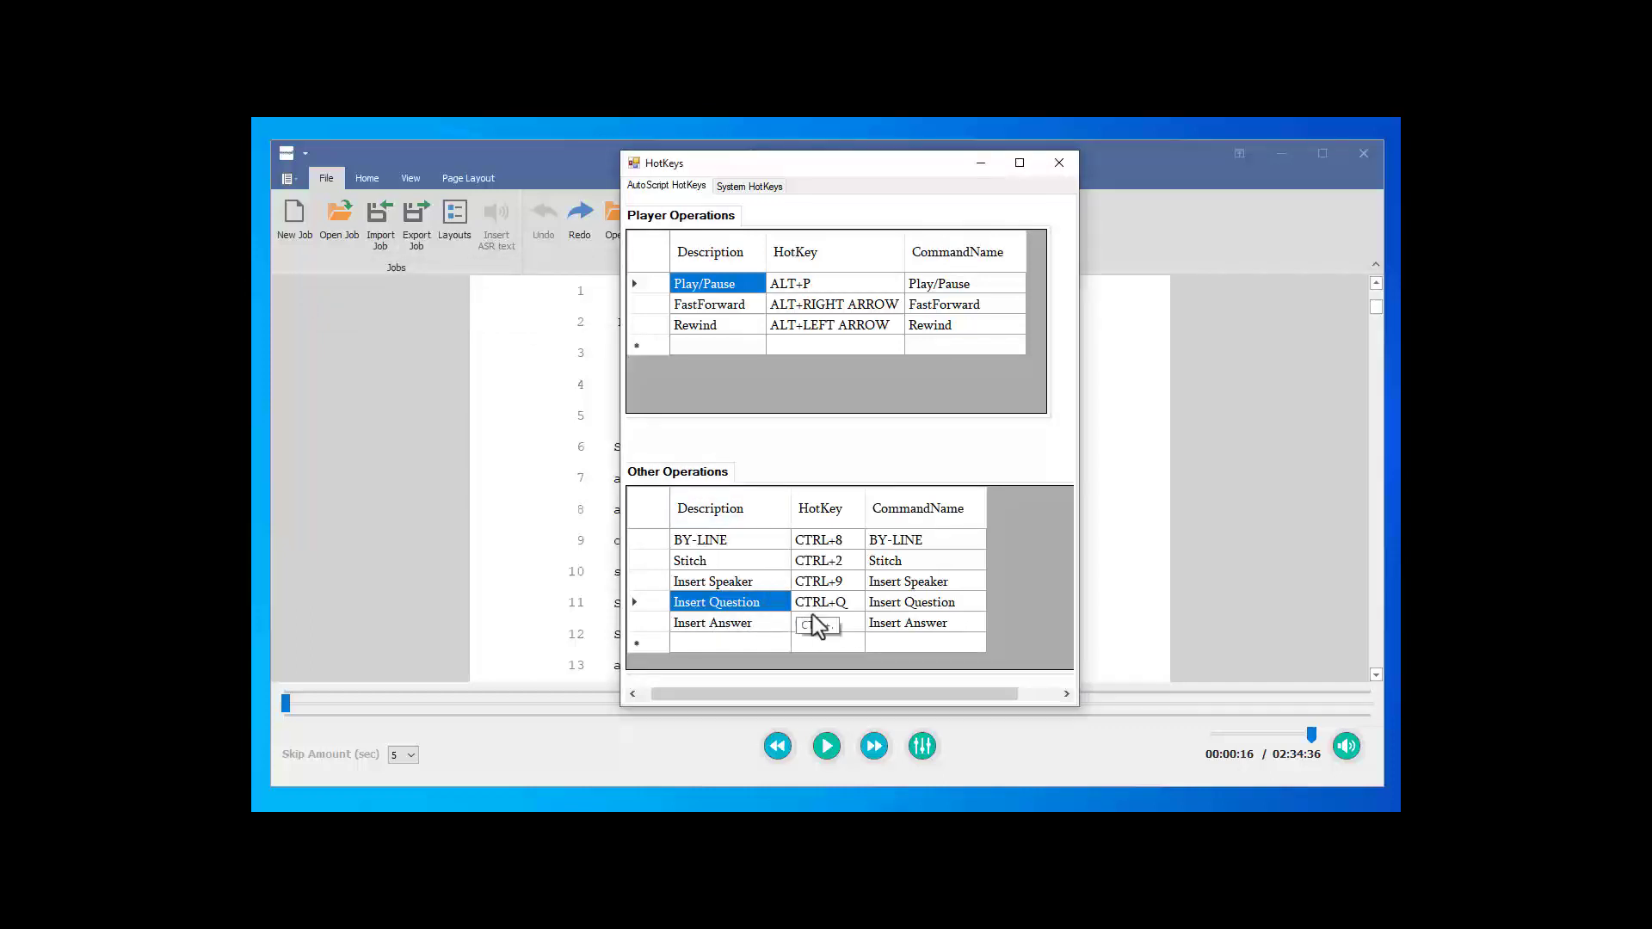
Assign CTRL+A to Insert Answer and close the HotKeys dialog
left_click(705, 627)
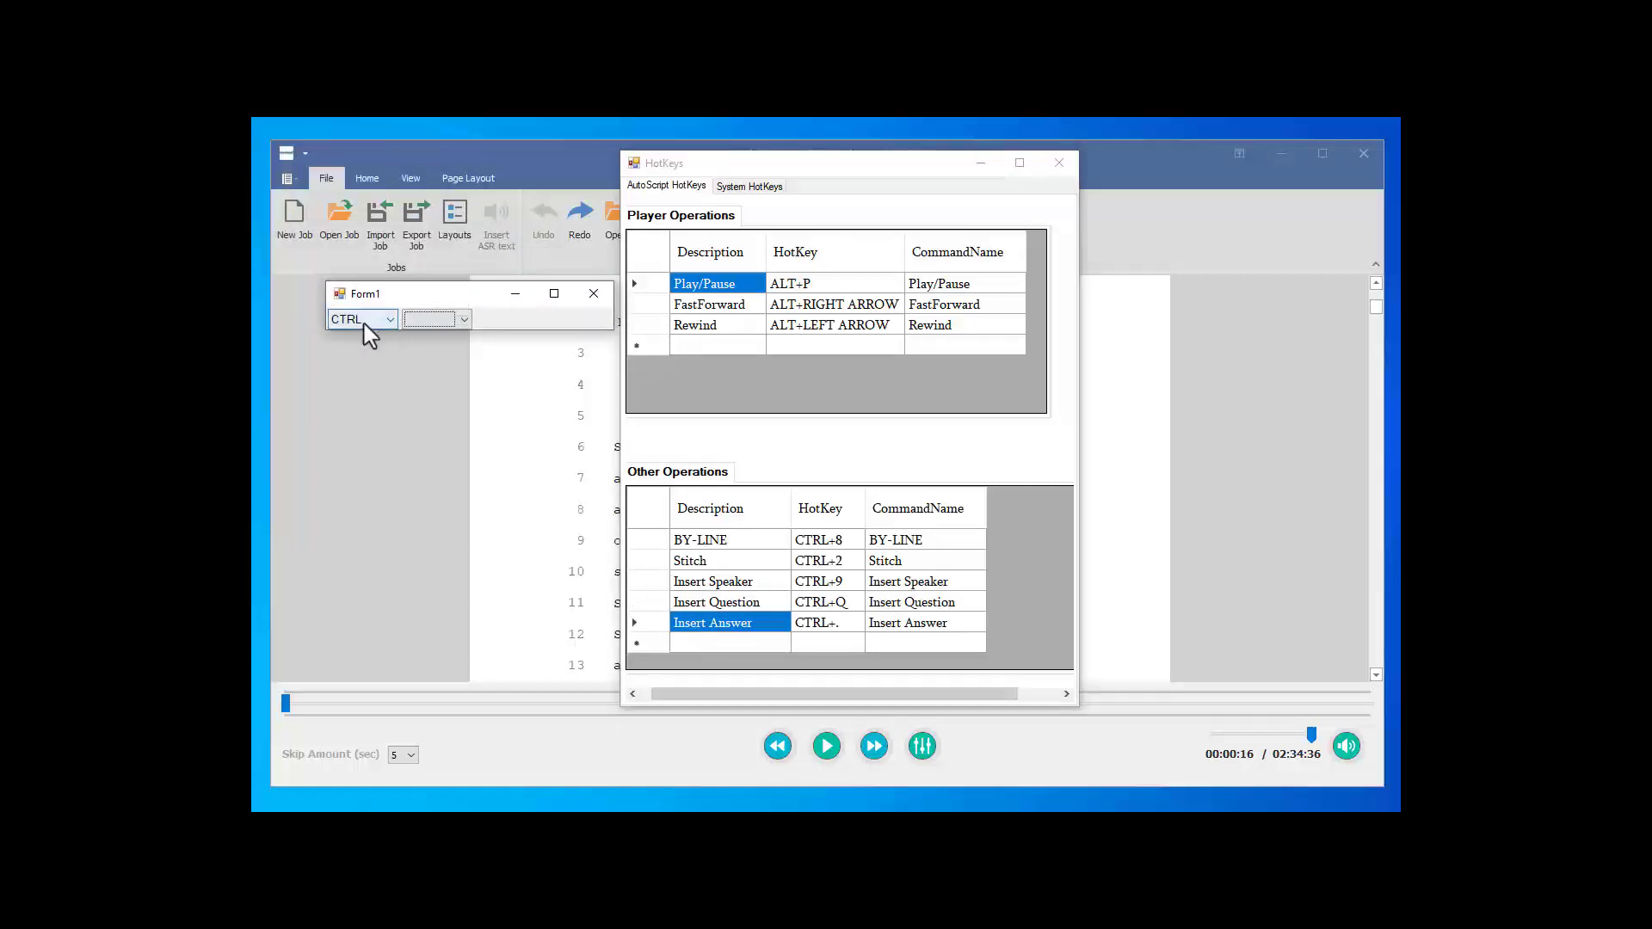
left_click(466, 326)
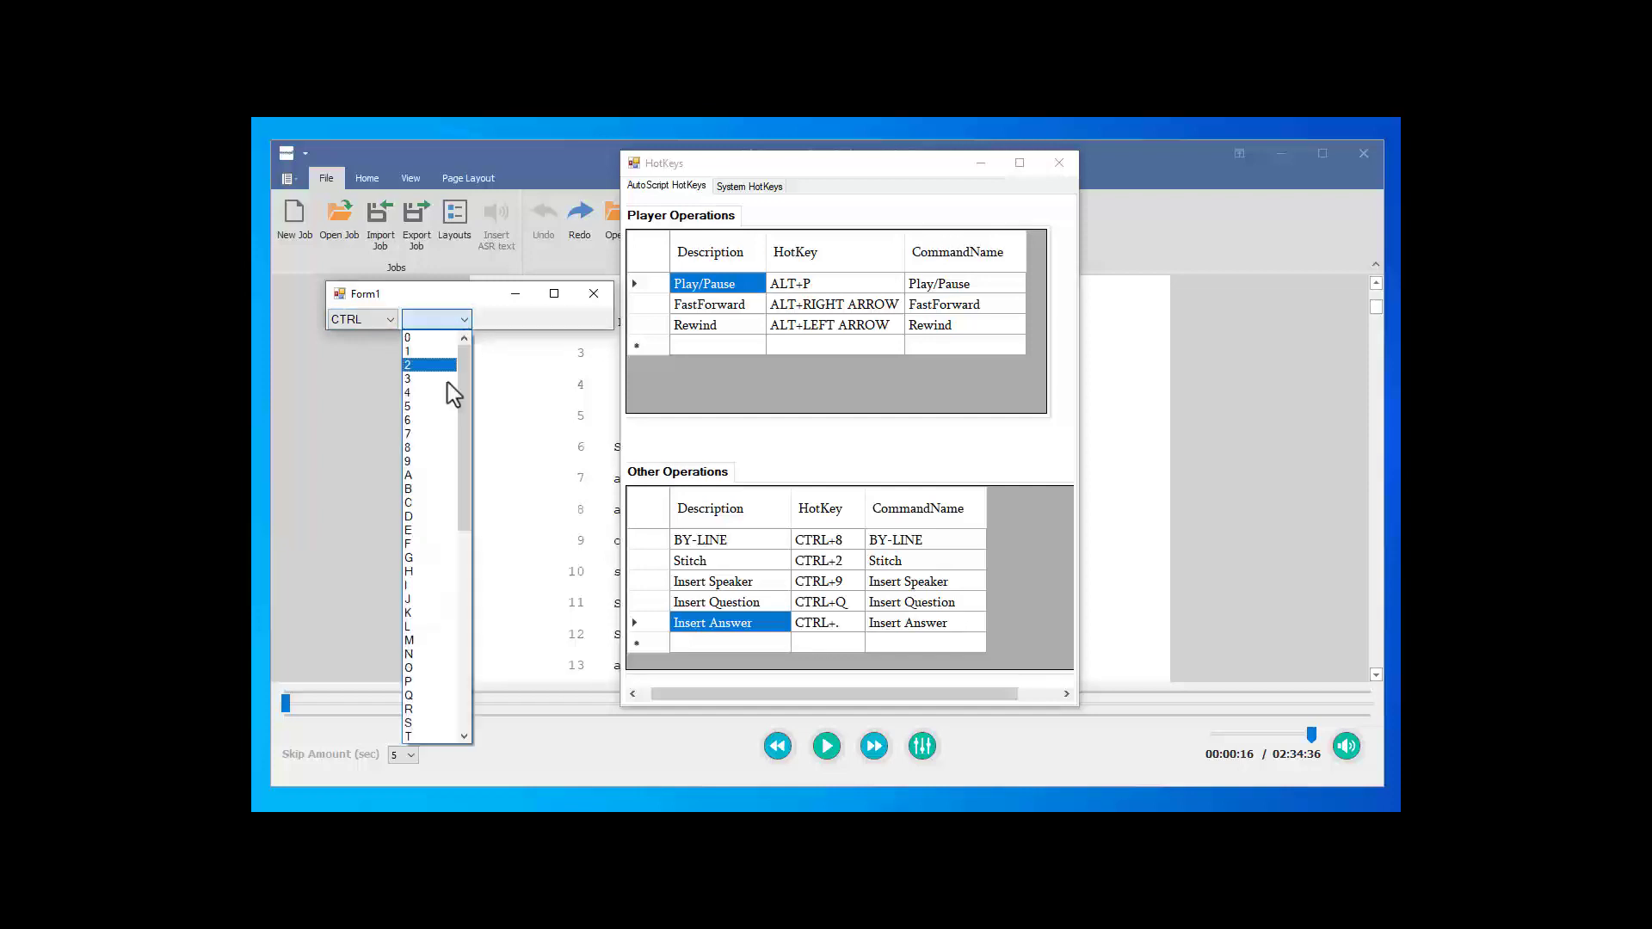
left_click(422, 476)
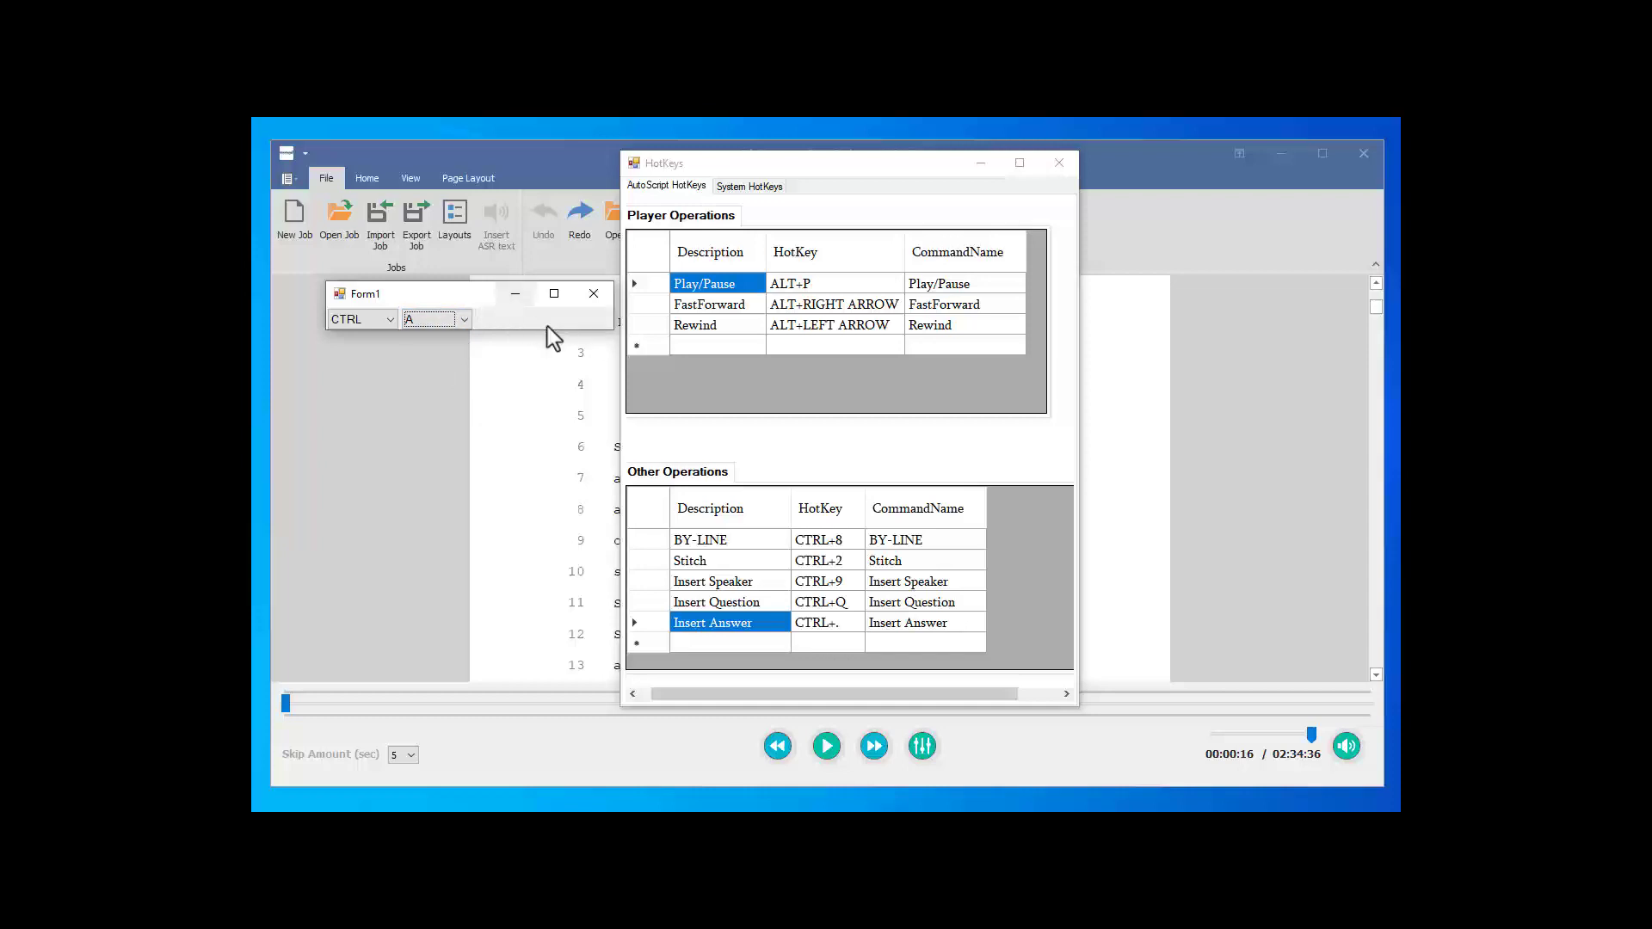
left_click(593, 296)
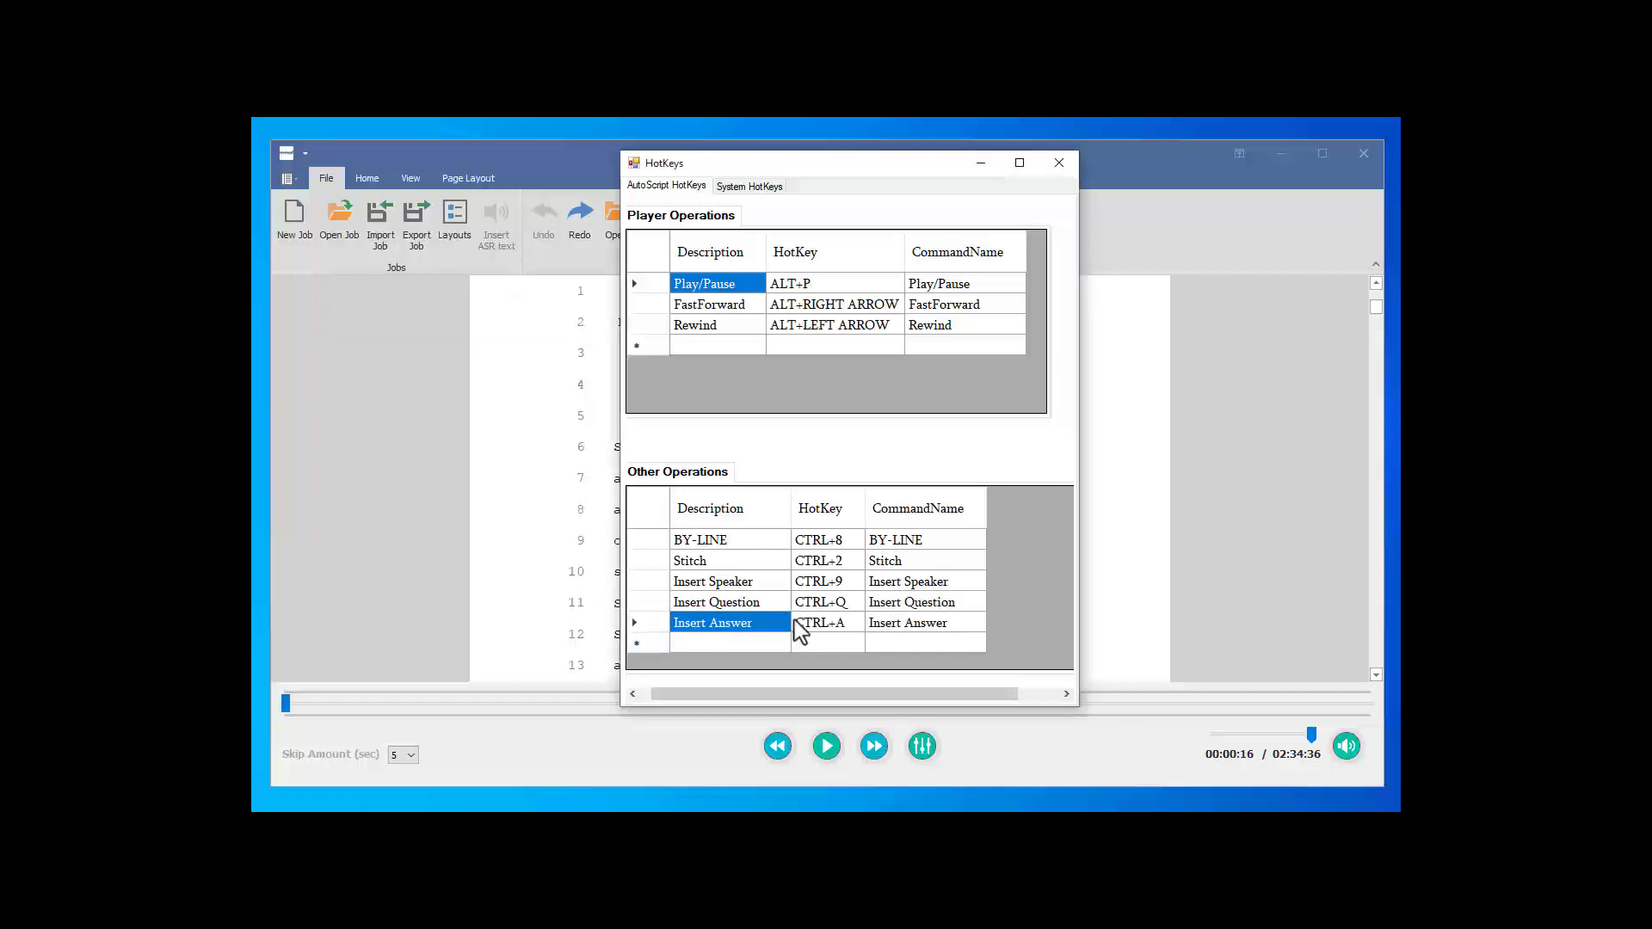
left_click(1059, 163)
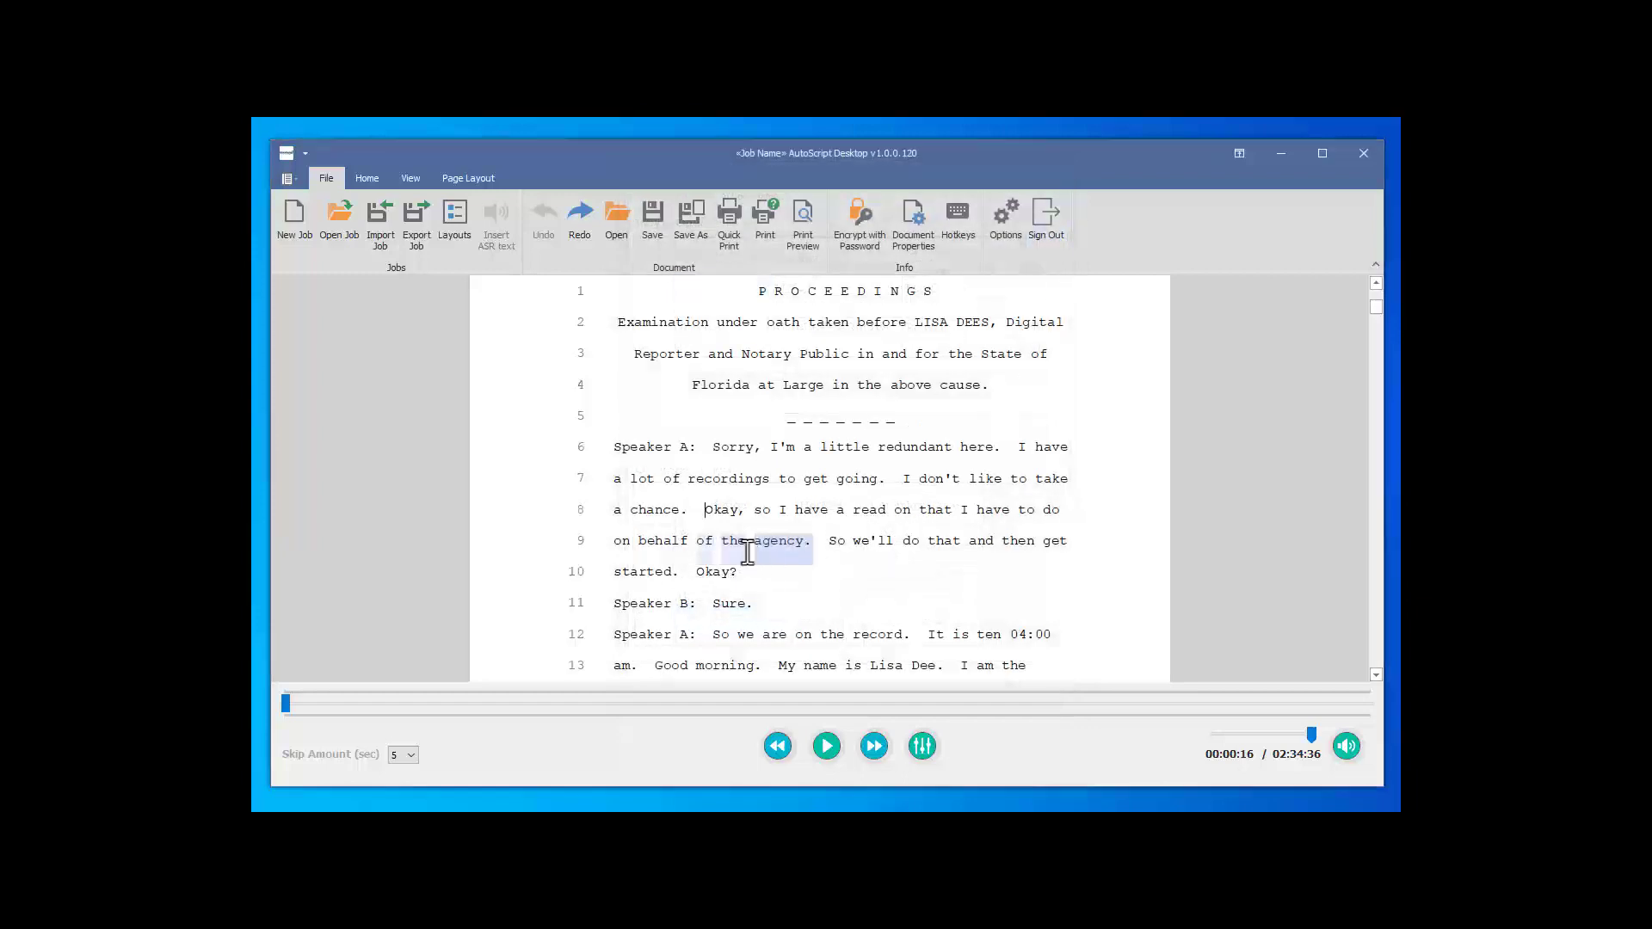
left_click(705, 509)
key("Return")
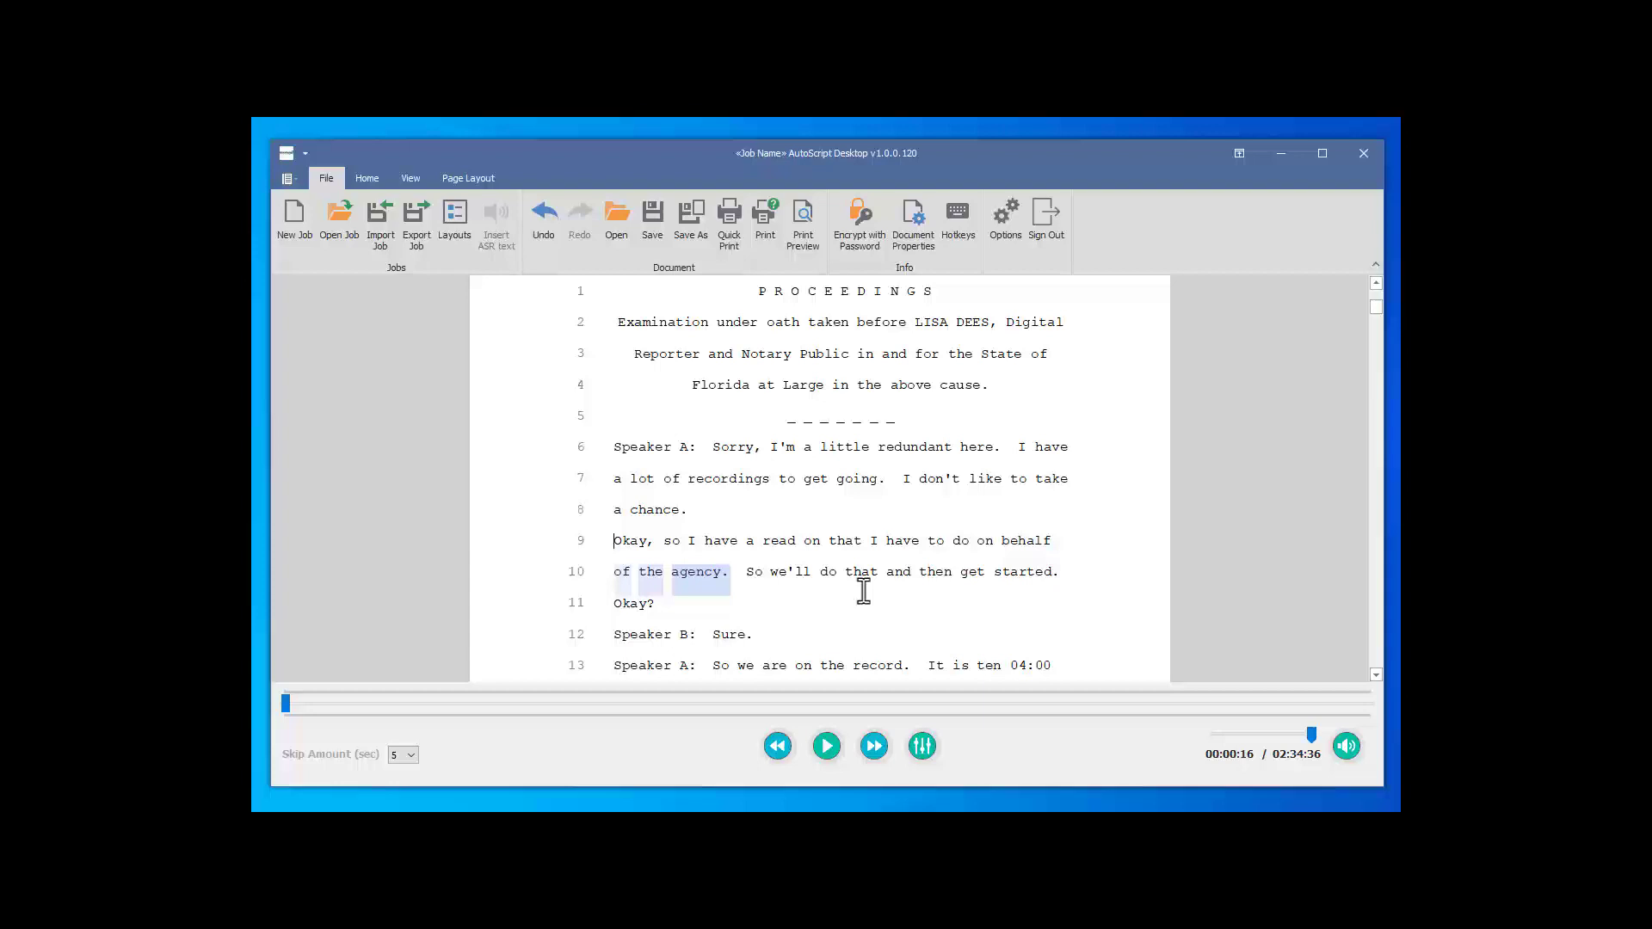
key("Tab")
type("Q")
key("Tab")
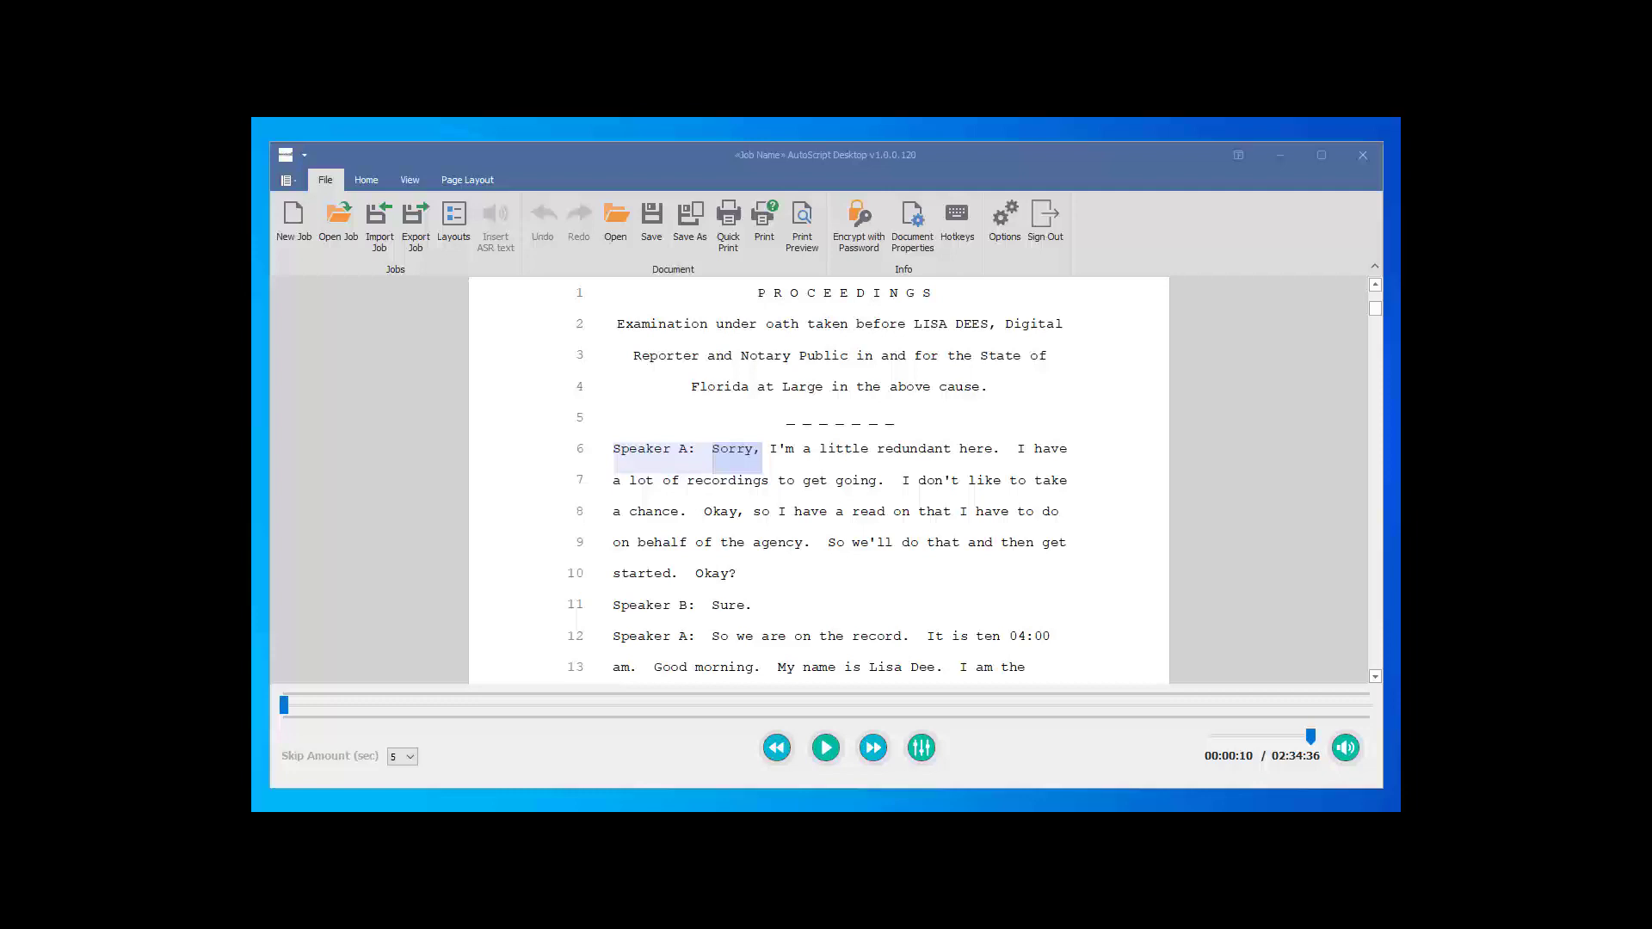
left_click(288, 231)
left_click_drag(266, 244, 401, 280)
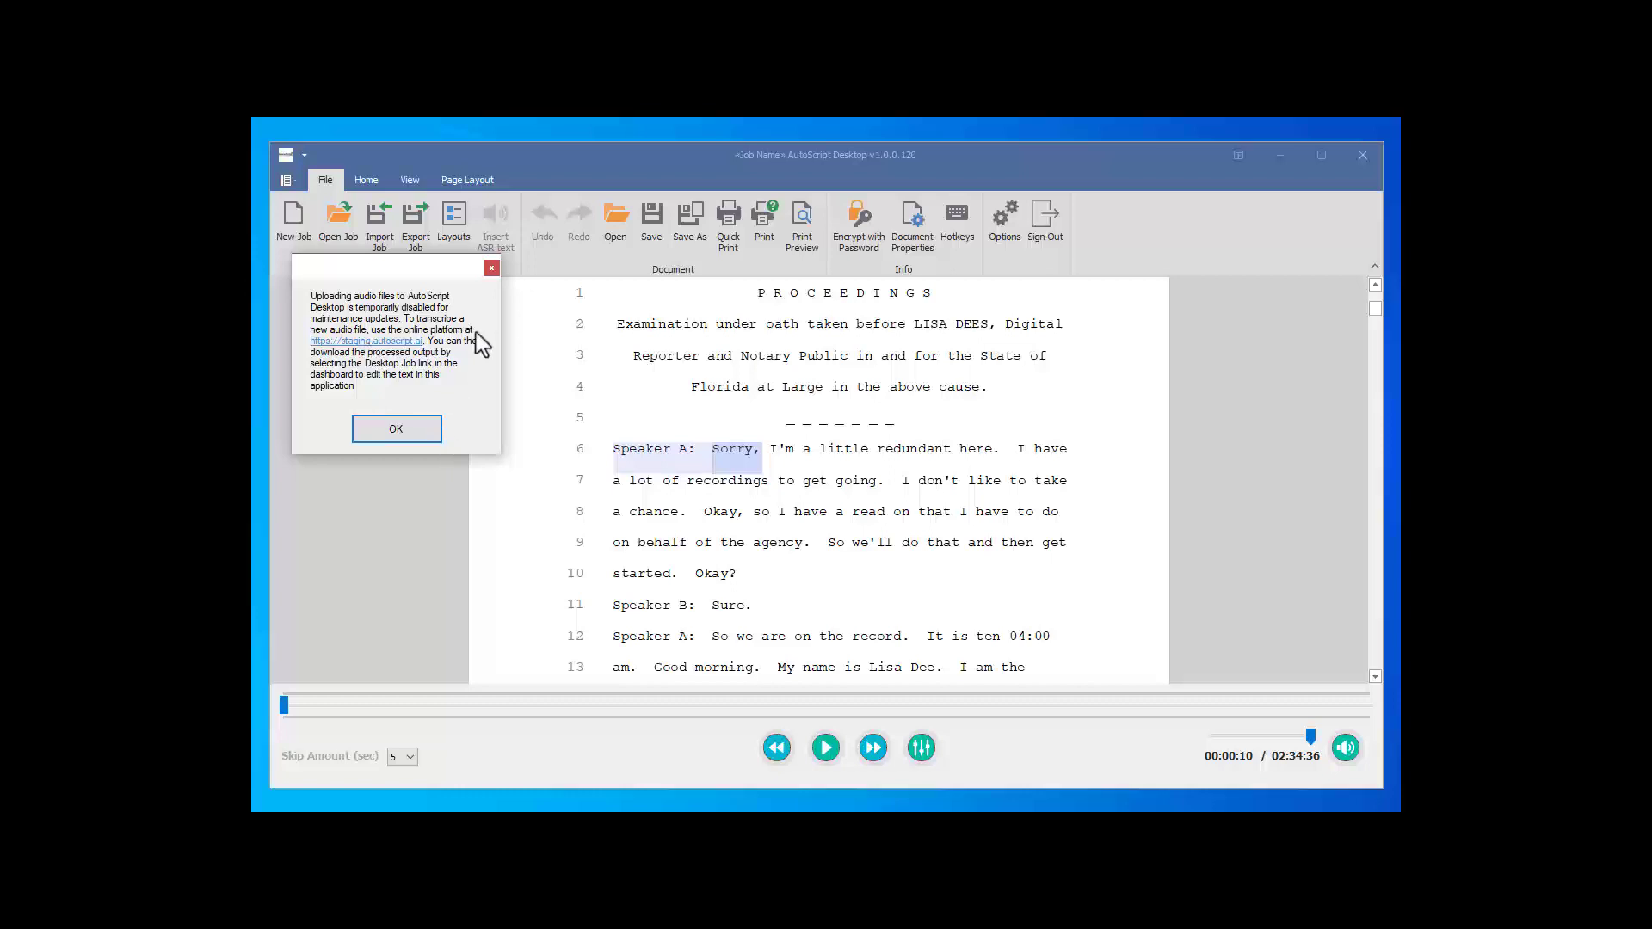
left_click(491, 269)
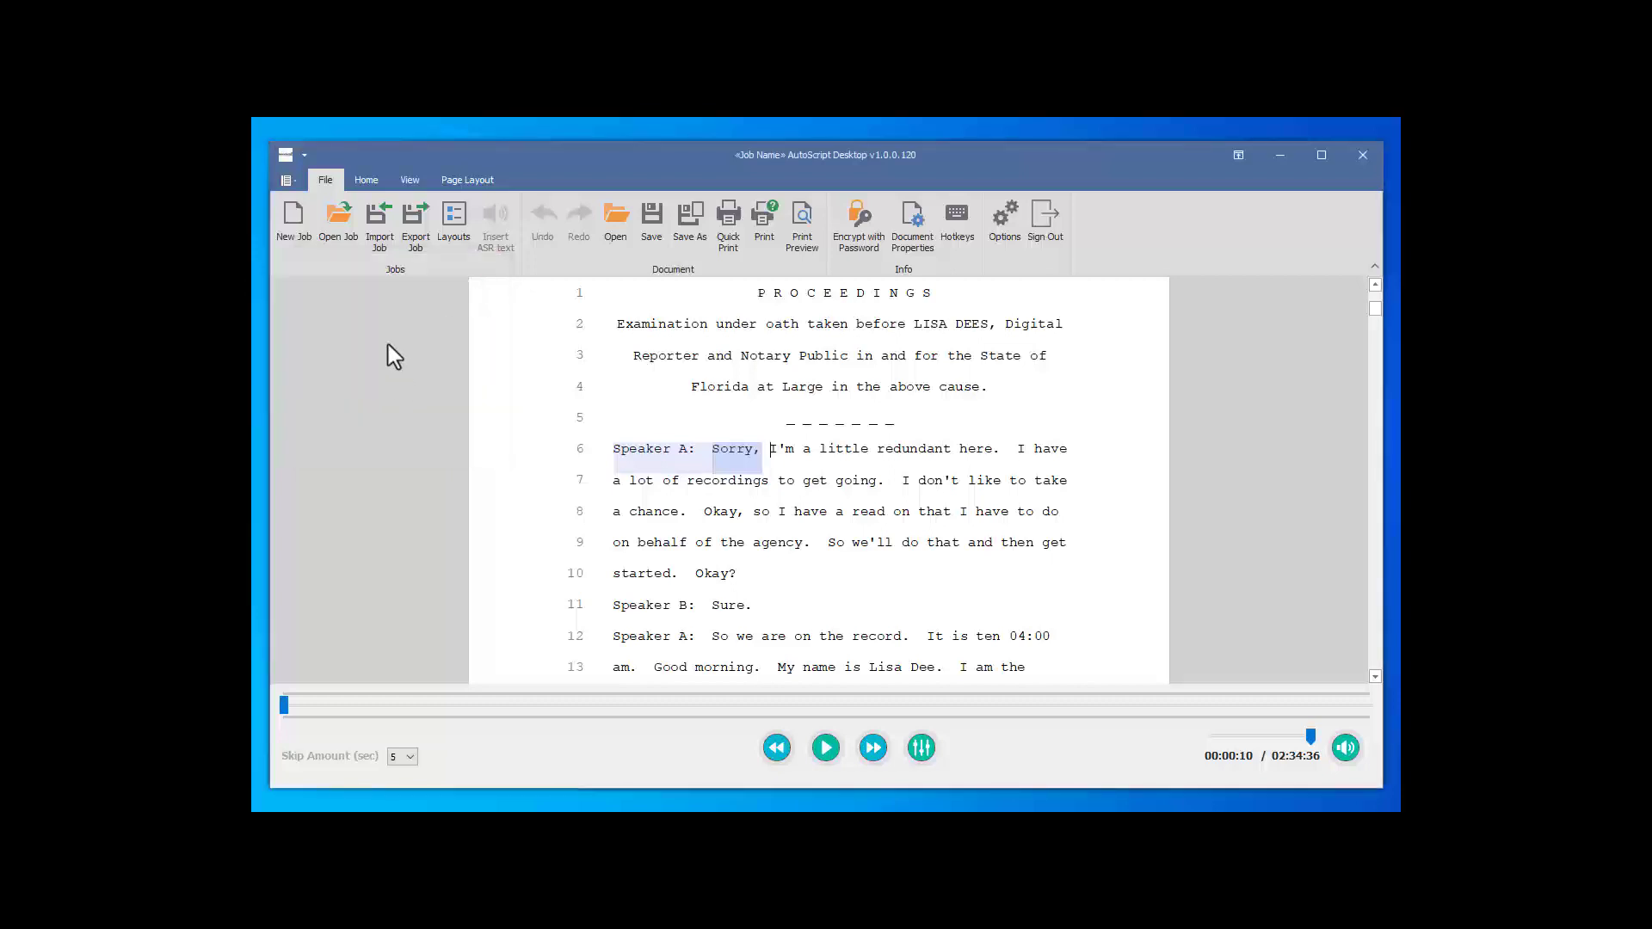
Open the Open Local Job dialog and move it to the centre of the screen
left_click(337, 217)
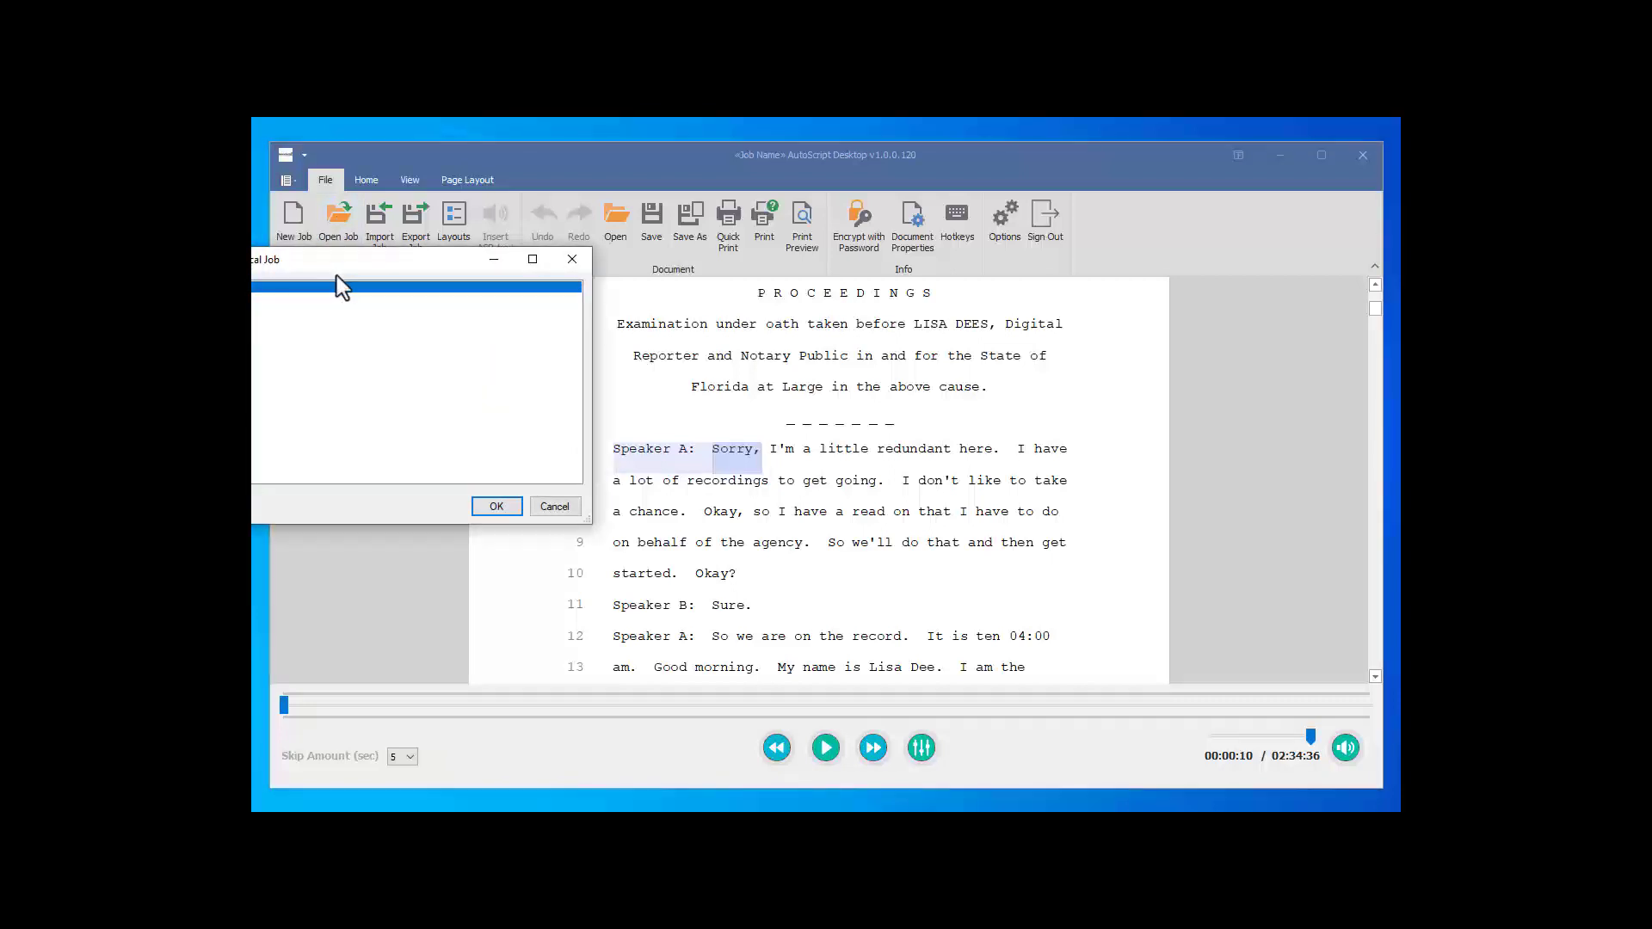
left_click_drag(333, 260, 576, 284)
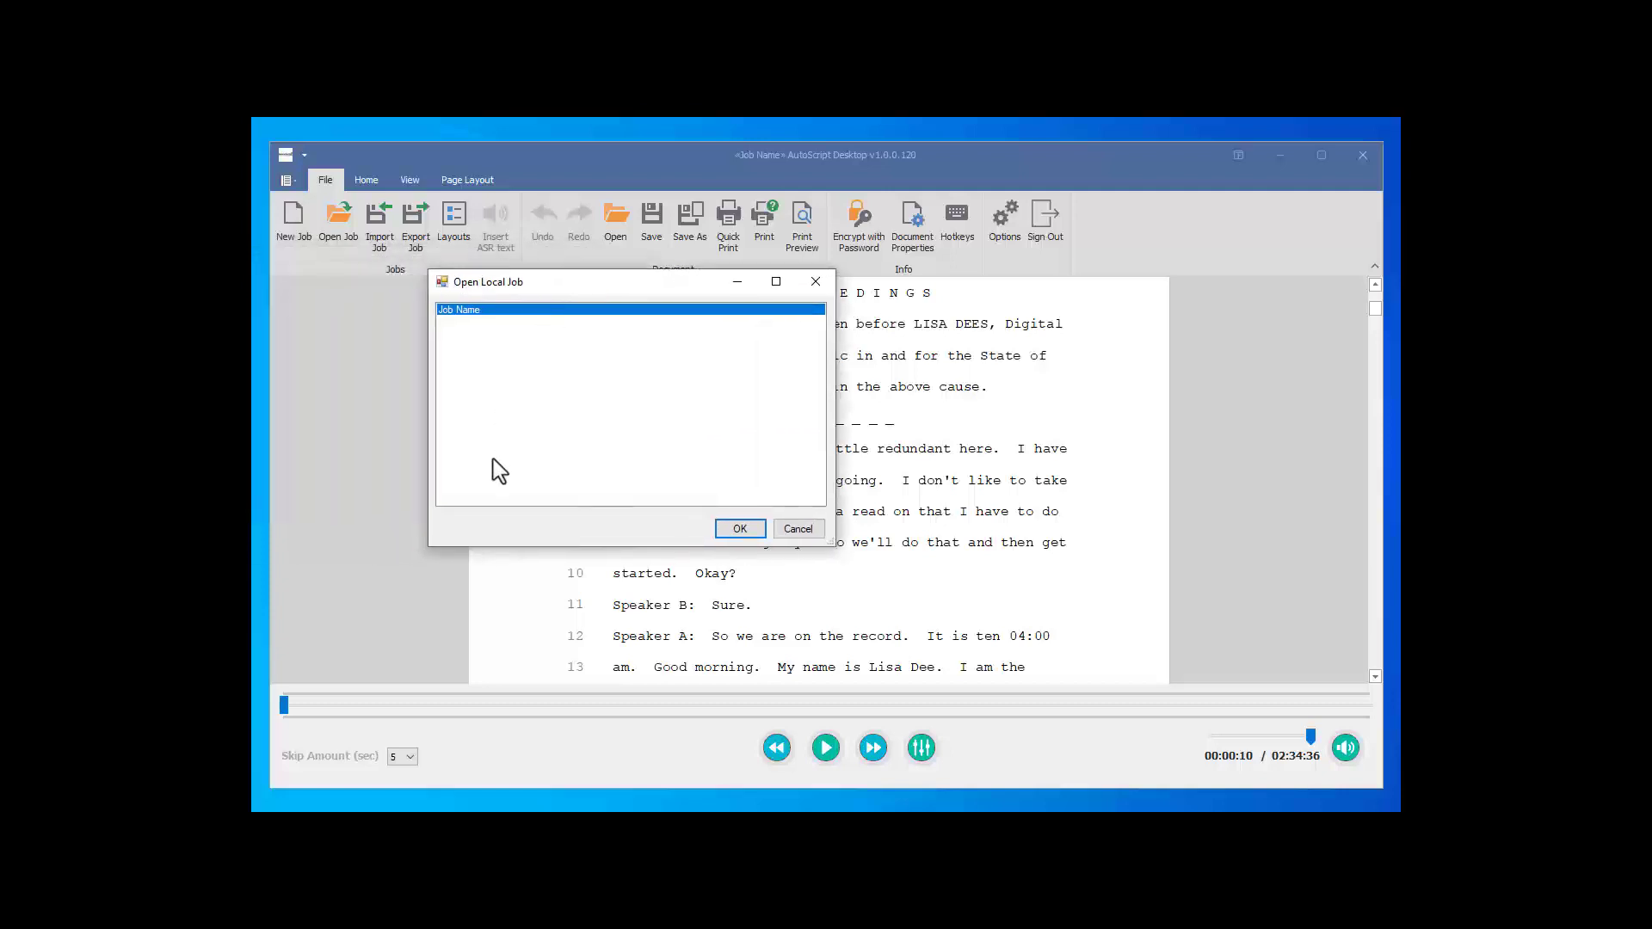